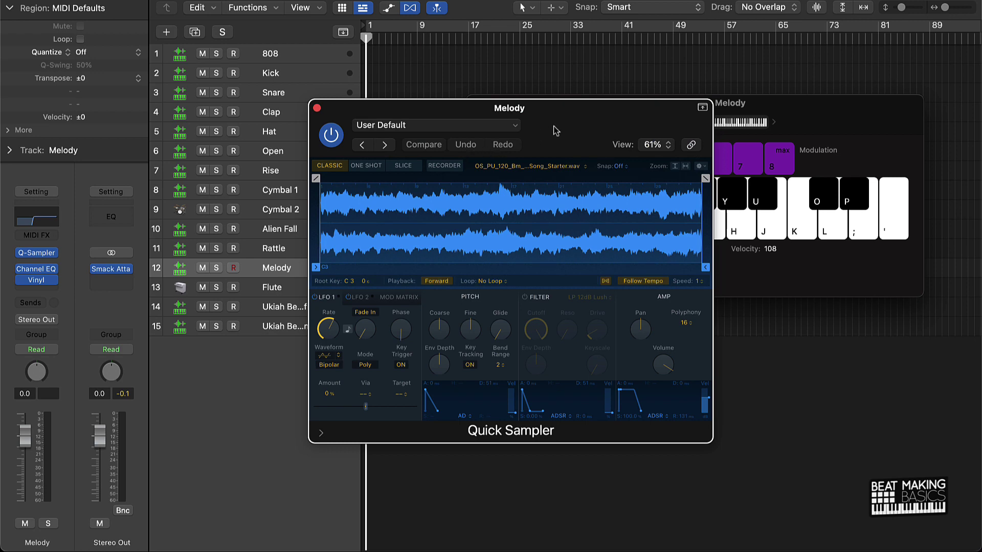
# Step: Switch to Splice and search the sample library for "trap", filtered by the melody tag
pyautogui.moveTo(556, 131); pyautogui.dragTo(364, 122)
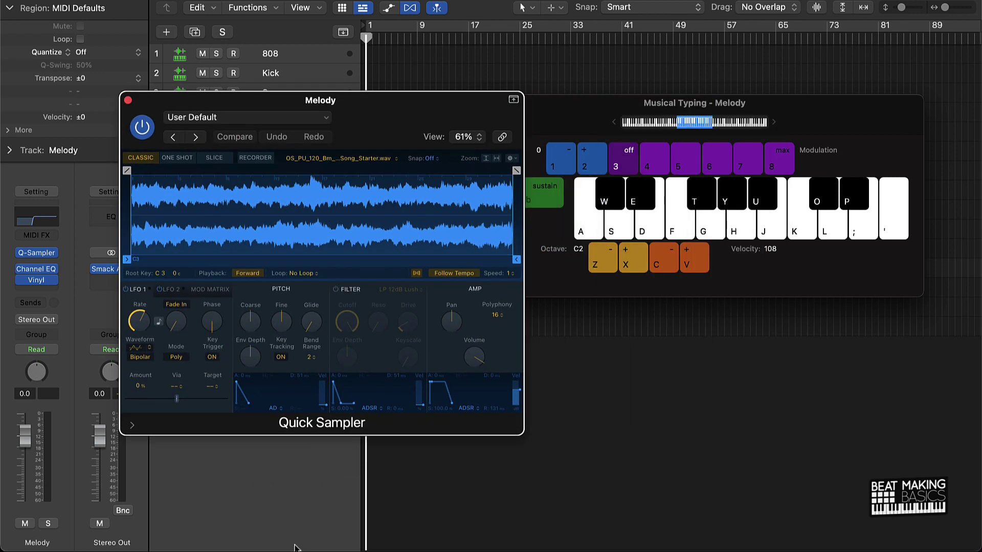
pyautogui.moveTo(296, 550)
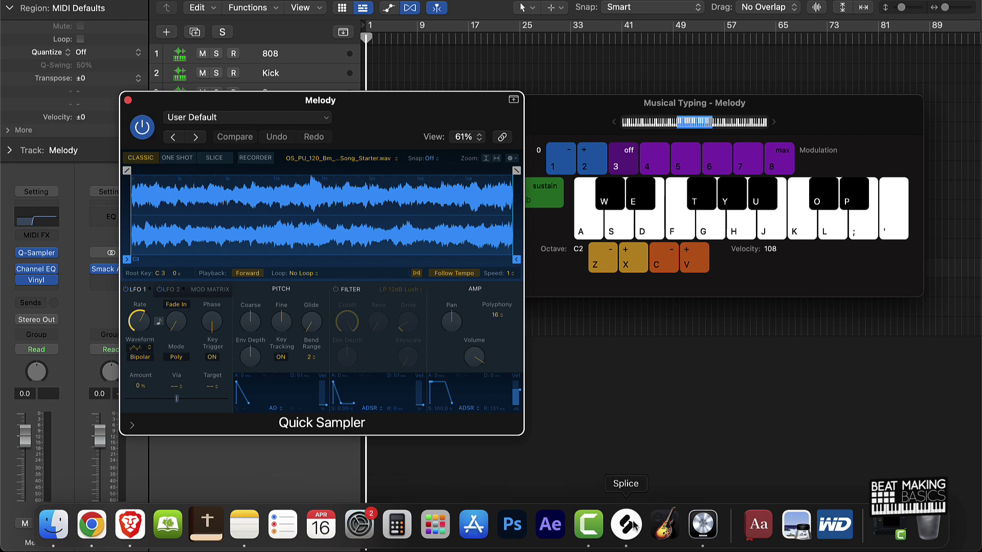
pyautogui.click(627, 524)
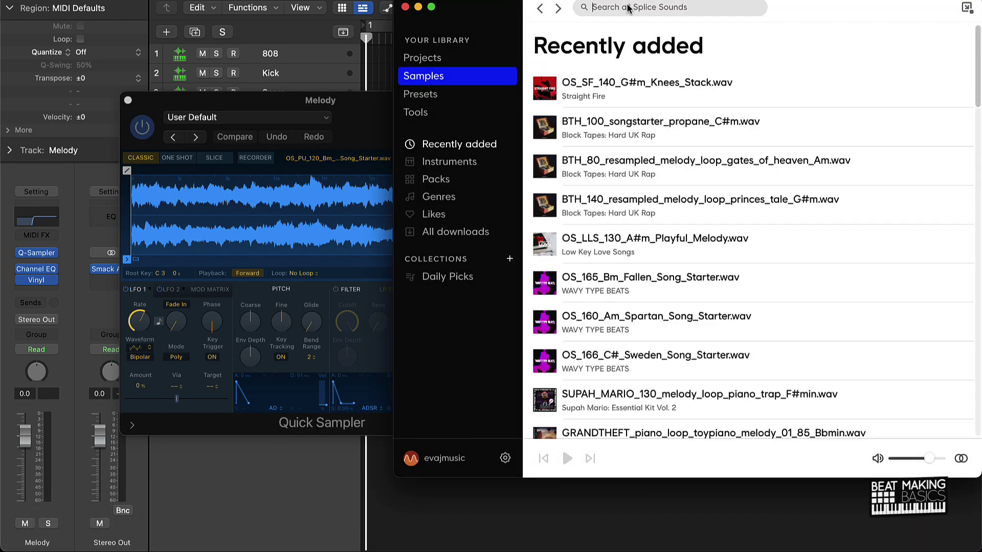
pyautogui.press('Return')
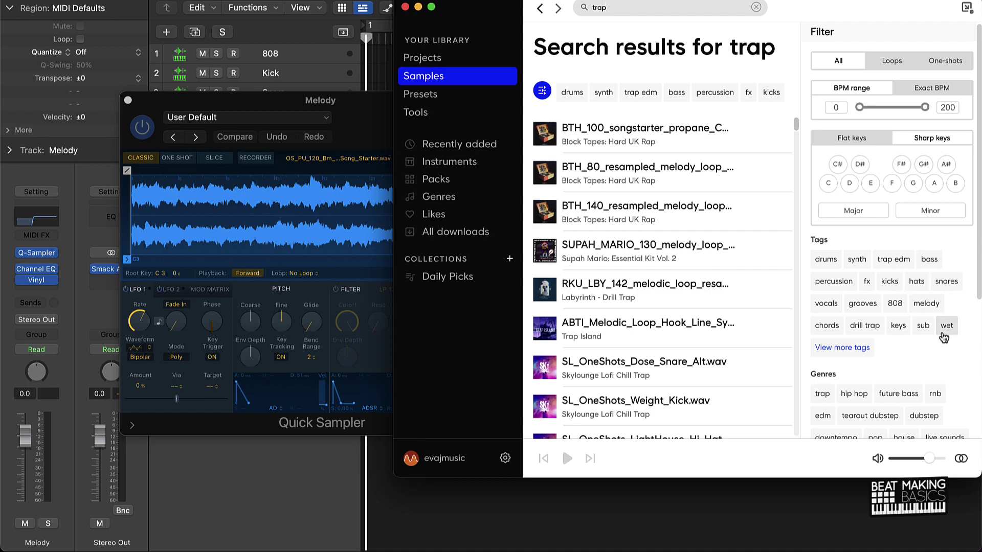
pyautogui.click(926, 303)
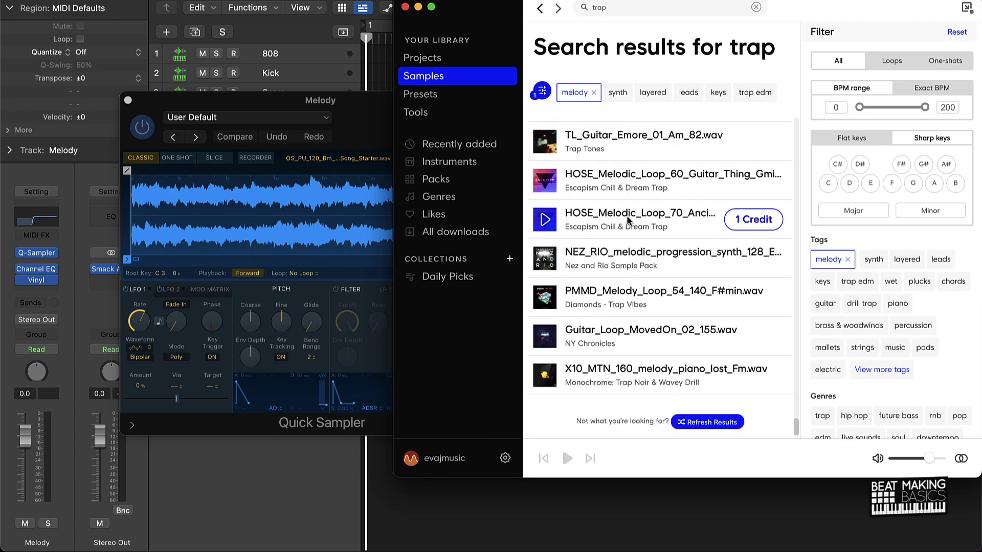
# Step: Audition several trap melody loops in the results, including the HOSE, NEZ_RIO, PMMD and NY Chronicles samples
pyautogui.click(548, 224)
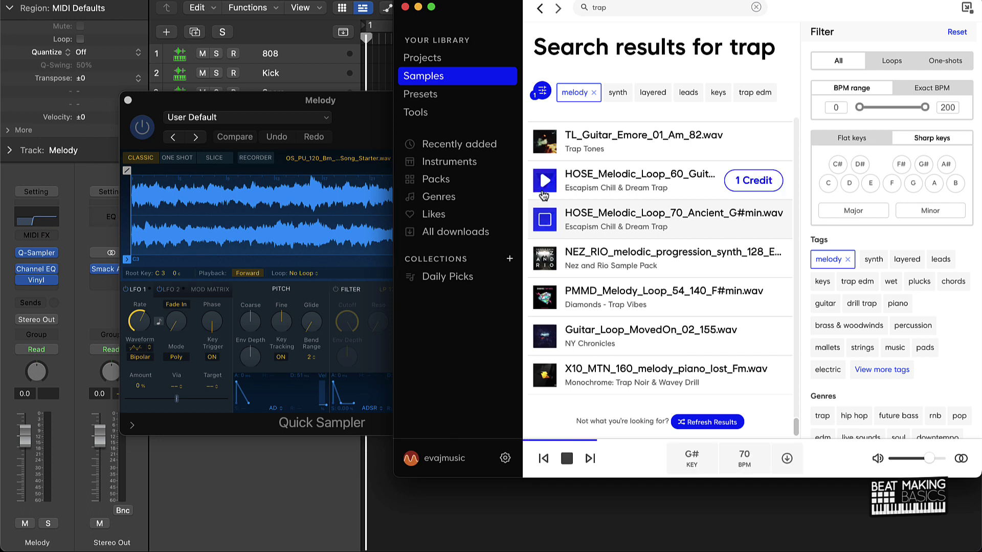
pyautogui.click(545, 181)
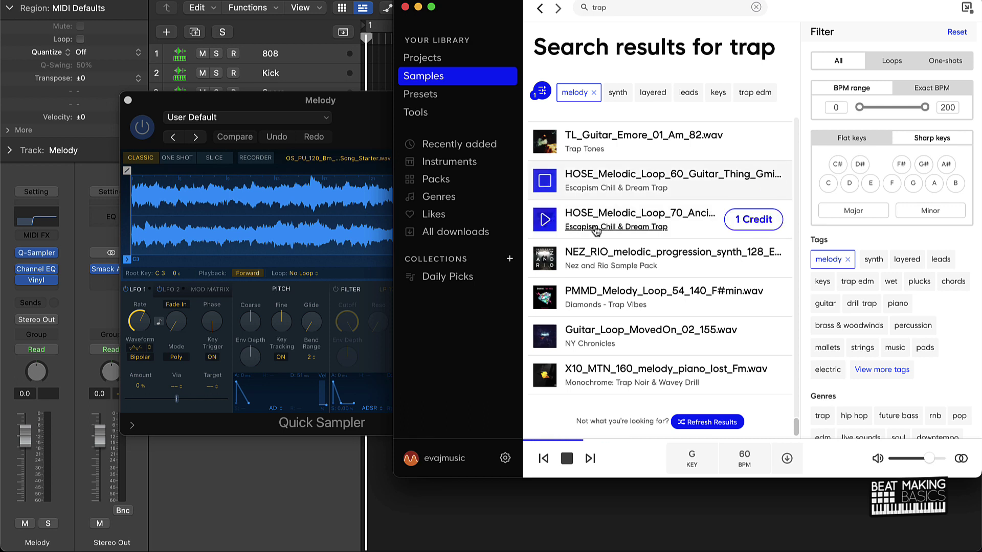
pyautogui.click(541, 261)
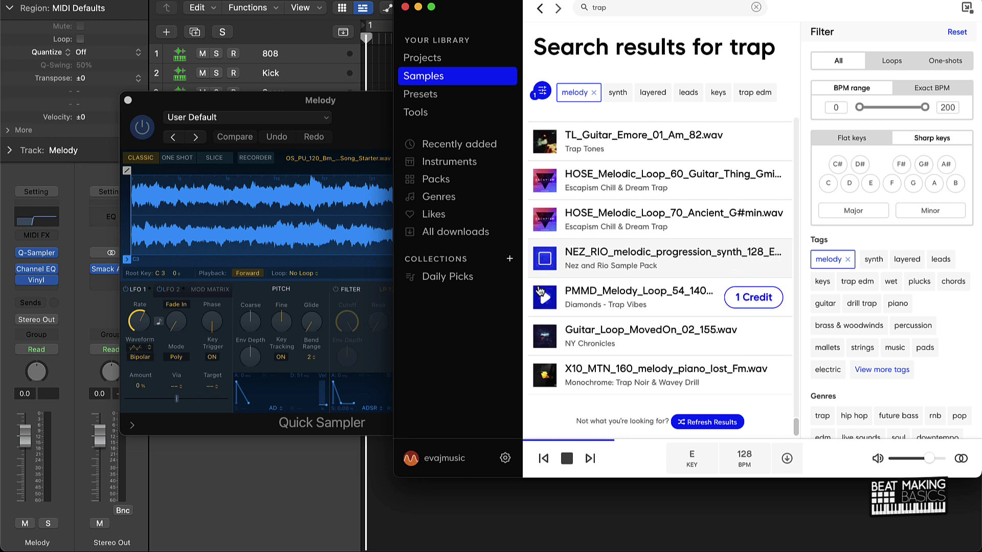
pyautogui.click(542, 293)
pyautogui.click(543, 336)
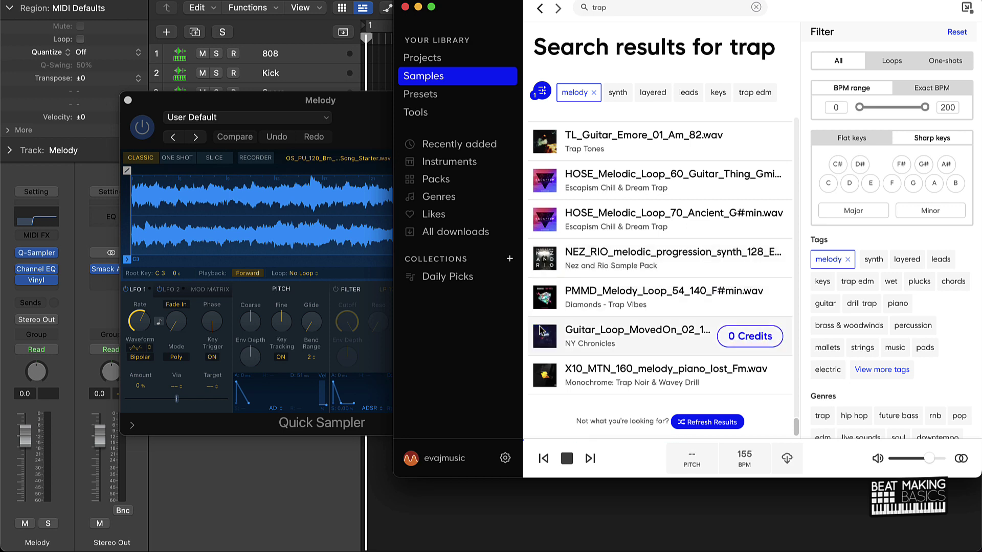
pyautogui.scroll(1, 547, 337)
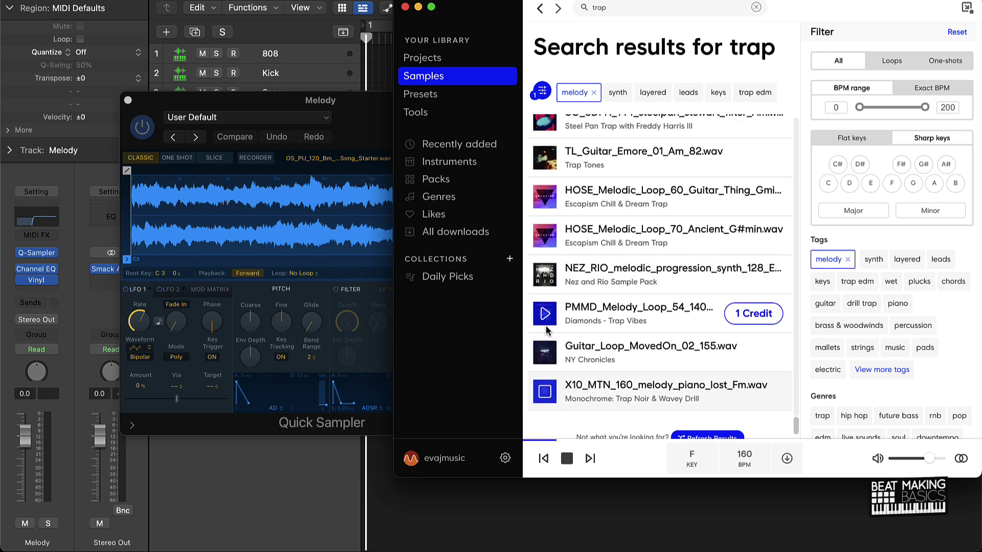
pyautogui.scroll(3, 550, 230)
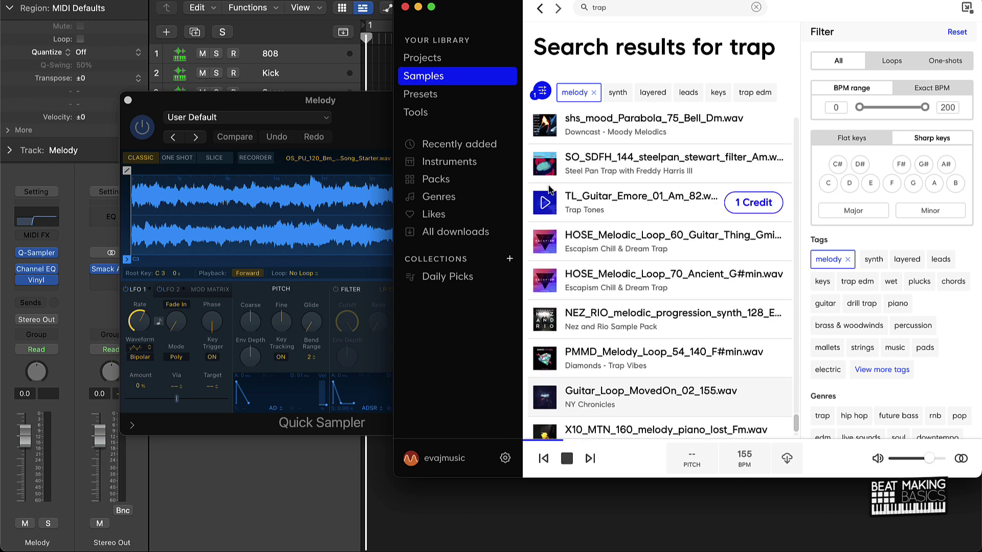
# Step: Preview and download TL_Guitar_Emore_01_Am_82.wav, load it into the Melody track's Quick Sampler, and put Splice away
pyautogui.click(545, 202)
pyautogui.scroll(3, 545, 203)
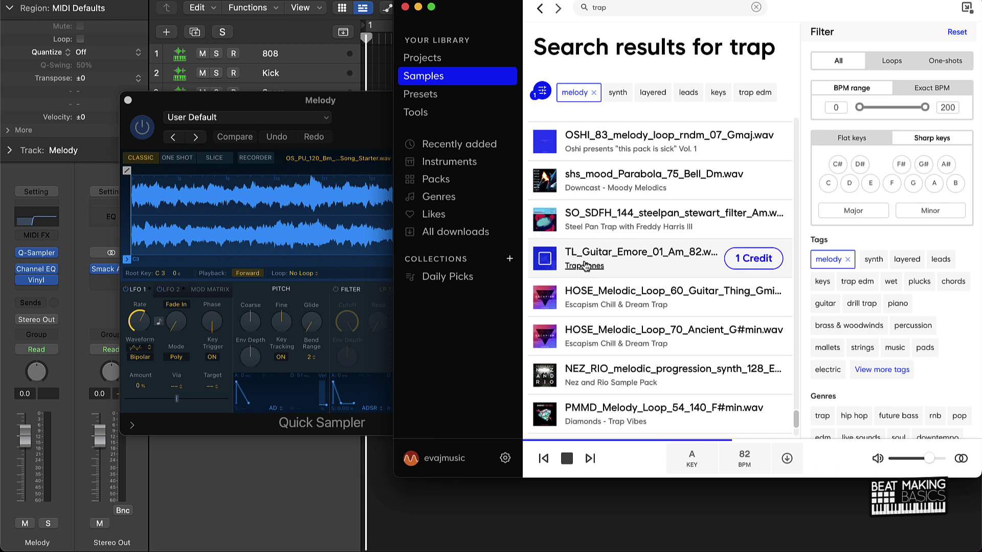
pyautogui.click(749, 260)
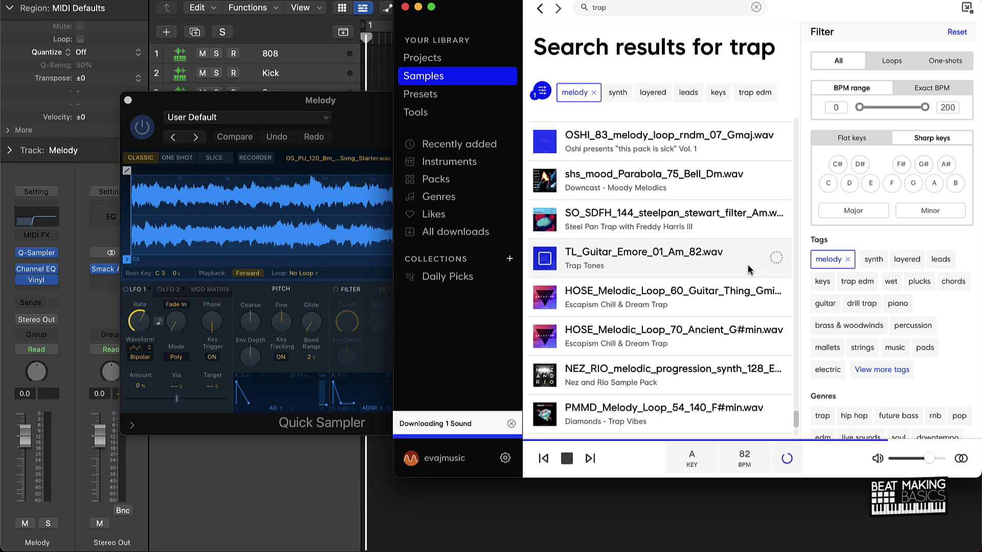
pyautogui.moveTo(760, 266); pyautogui.dragTo(223, 206)
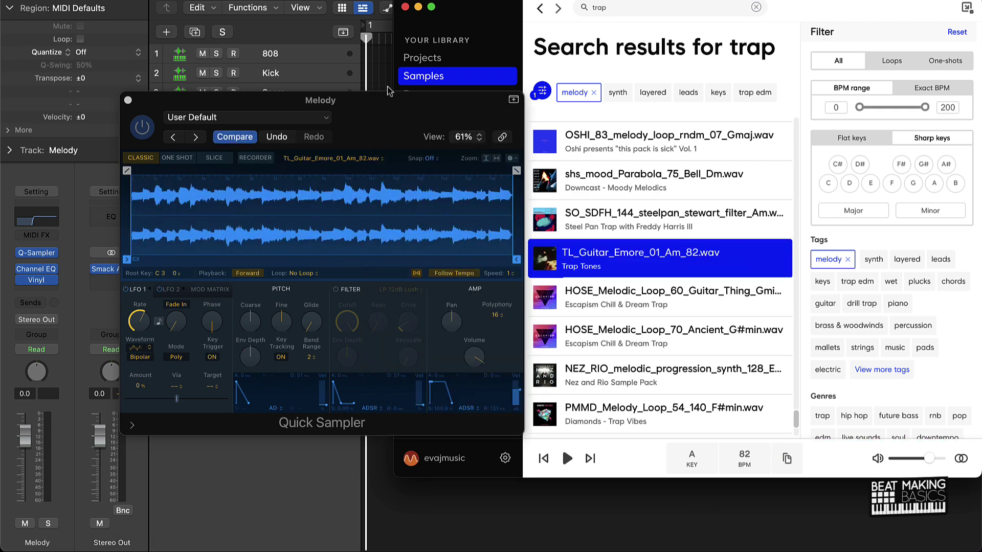
pyautogui.click(417, 7)
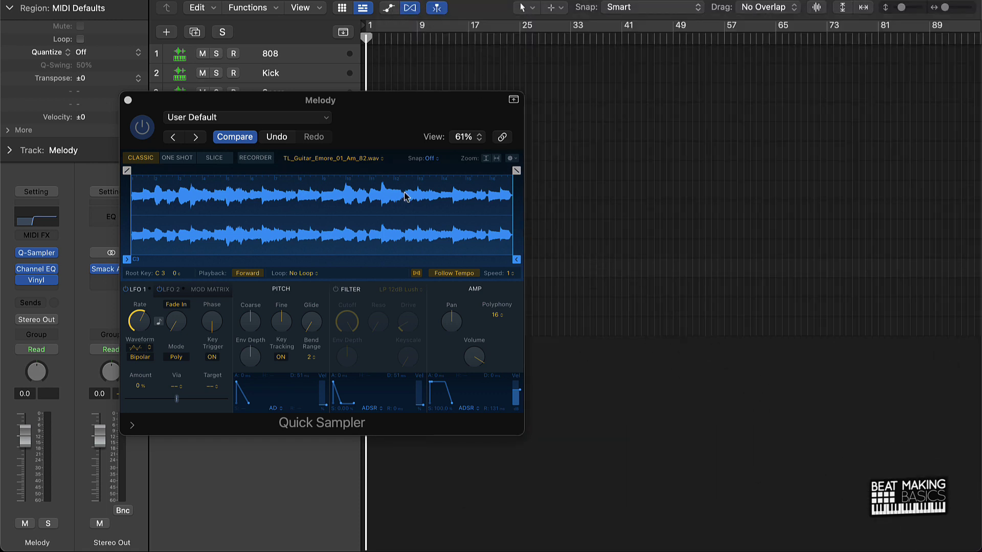
# Step: Show Musical Typing and play the loaded guitar sample at C3 to hear it
pyautogui.press('super+k')
pyautogui.press('super+k')
pyautogui.press('super+k')
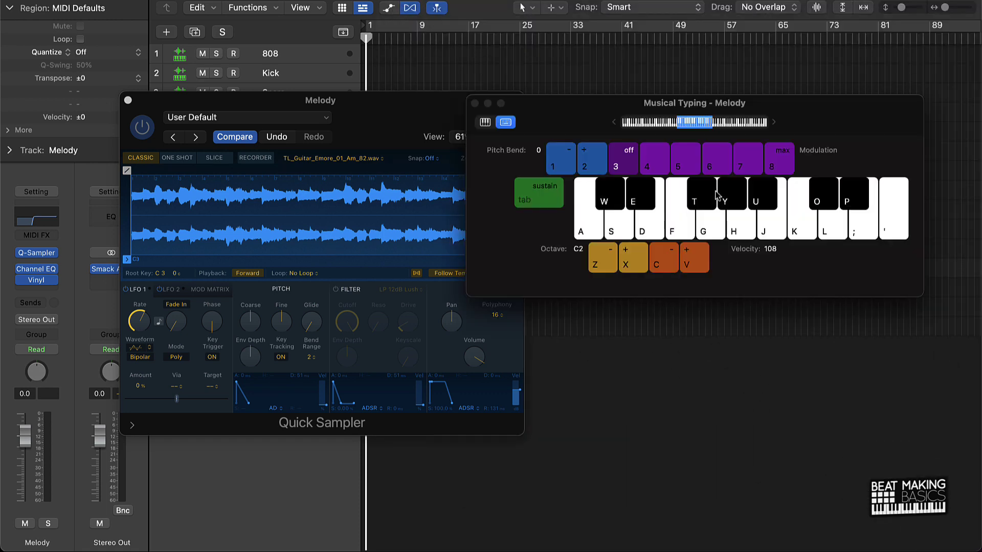
pyautogui.press('k')
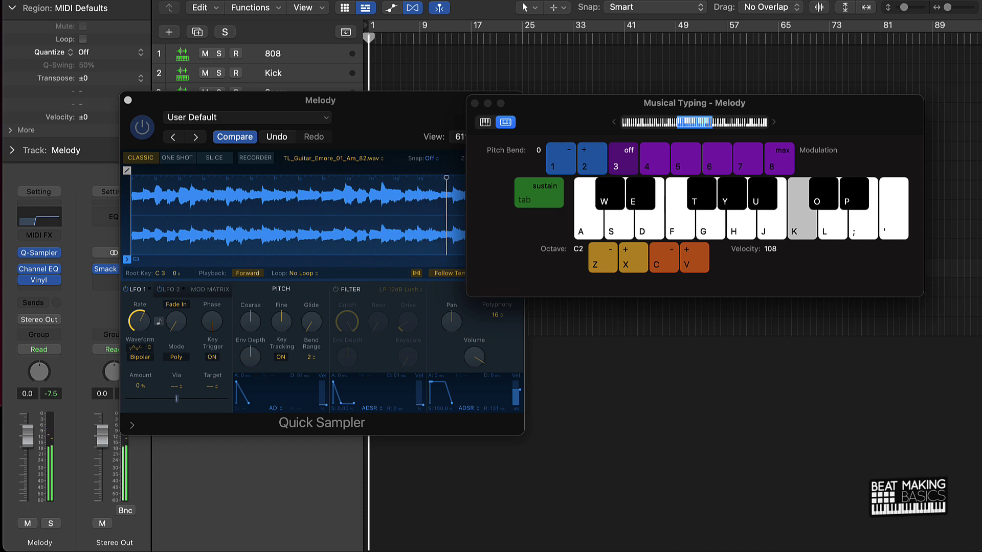
pyautogui.press('k')
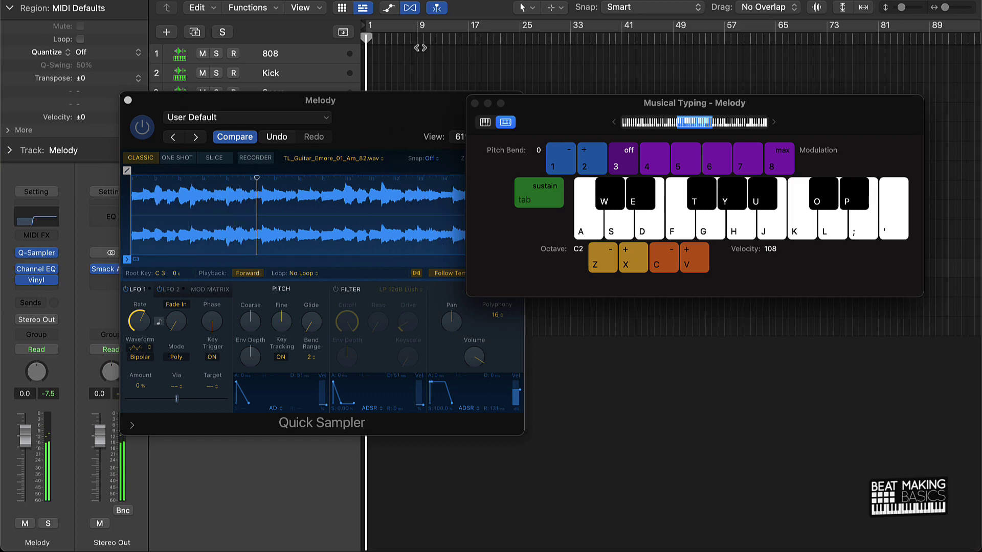
# Step: Set a cycle range from bar 1 to bar 9 and record two sustained C3 notes on the Melody track
pyautogui.moveTo(378, 32); pyautogui.dragTo(422, 28)
pyautogui.press('r')
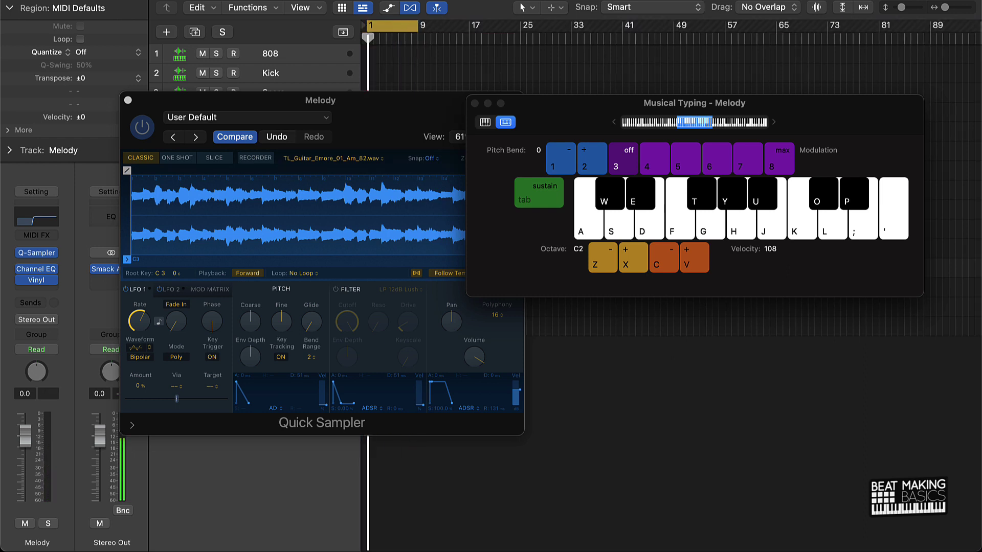
pyautogui.press('r')
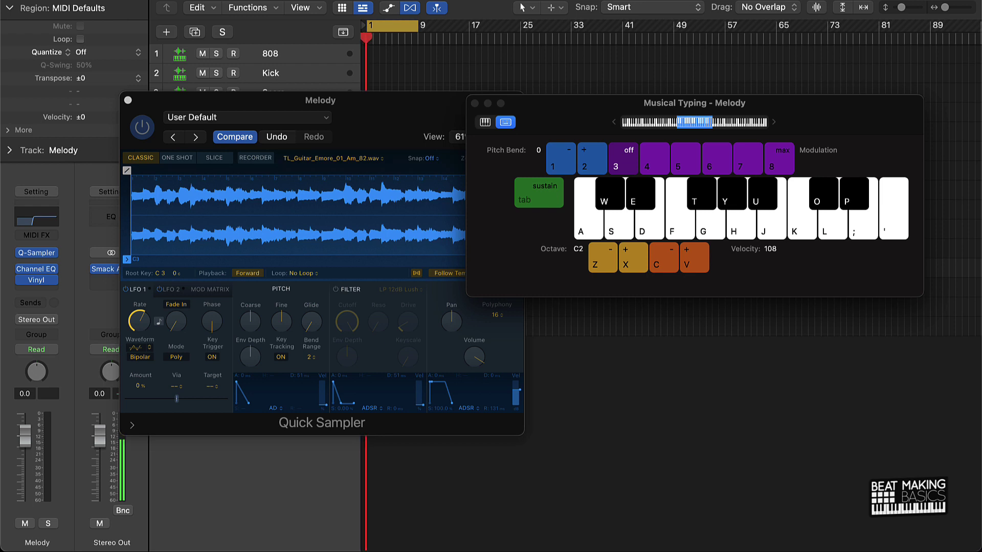
pyautogui.press('k')
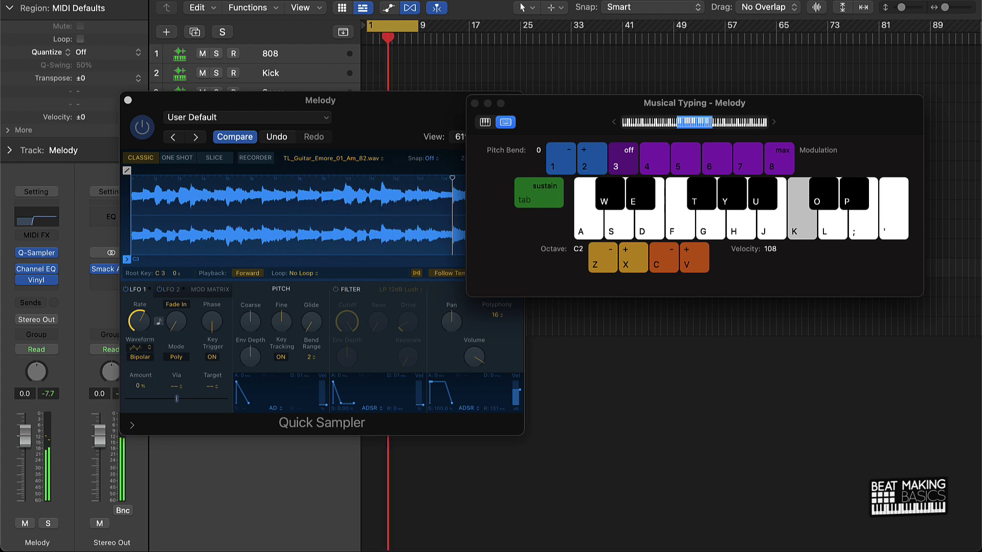
pyautogui.press('k')
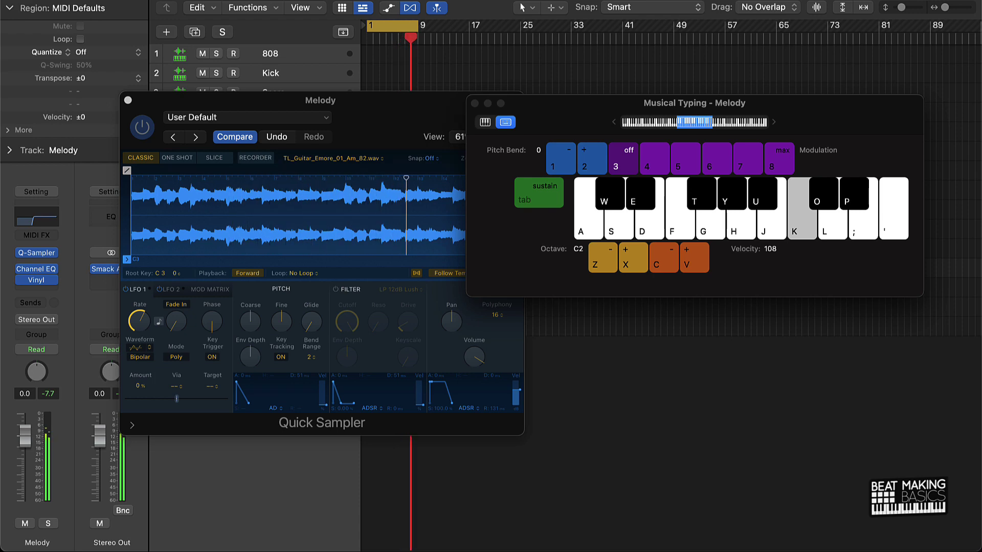
pyautogui.press('space')
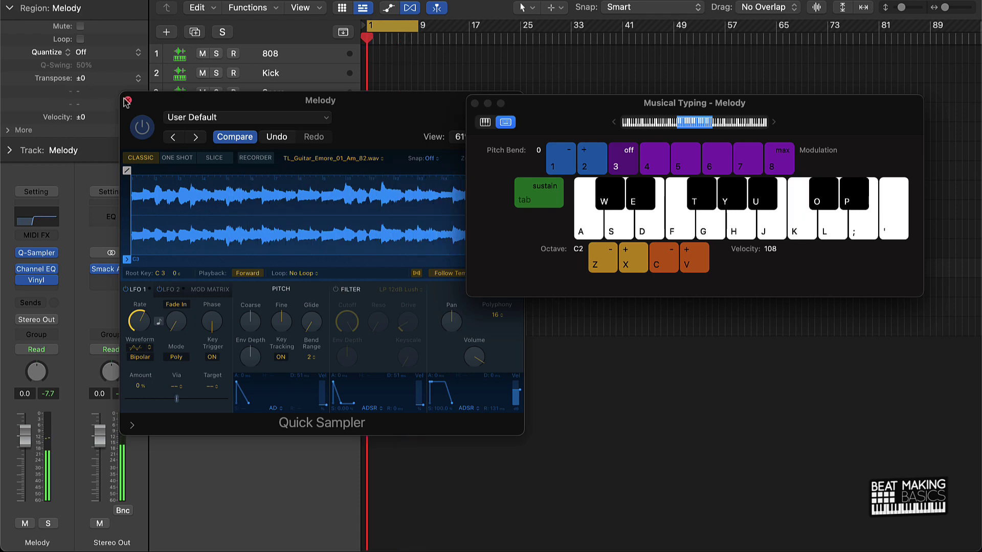
# Step: Open the recorded Melody region in the Piano Roll, with the Quick Sampler and Musical Typing windows closed
pyautogui.click(126, 100)
pyautogui.click(127, 100)
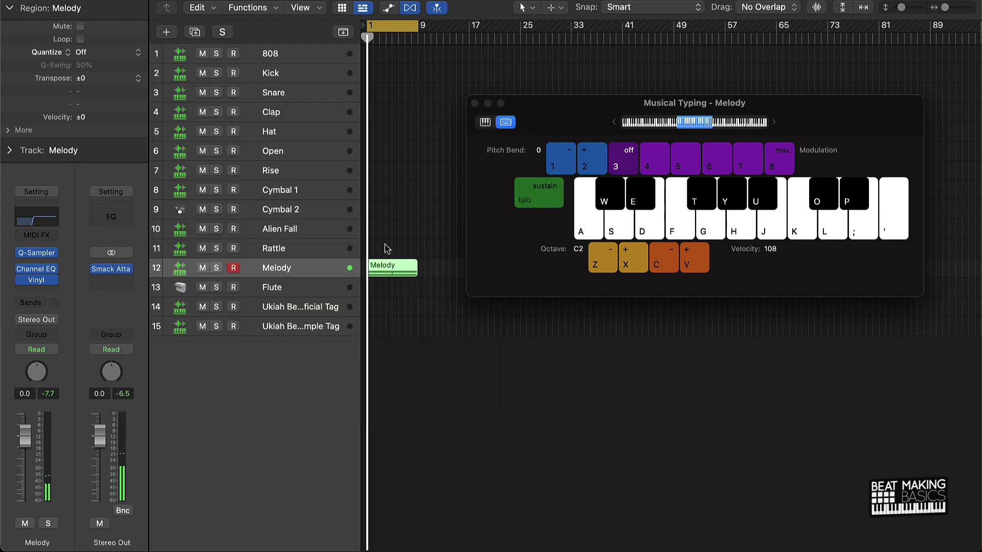
pyautogui.doubleClick(401, 274)
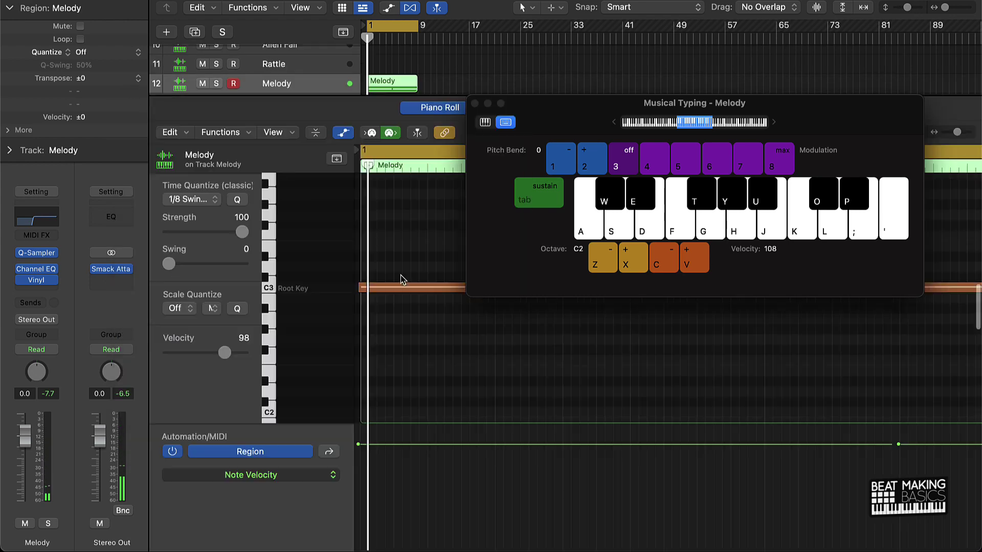
pyautogui.click(475, 105)
# Step: Quantize all notes of the Melody region to 1/8 Swing A and extend them to the following notes with Force Legato
pyautogui.press('super+a')
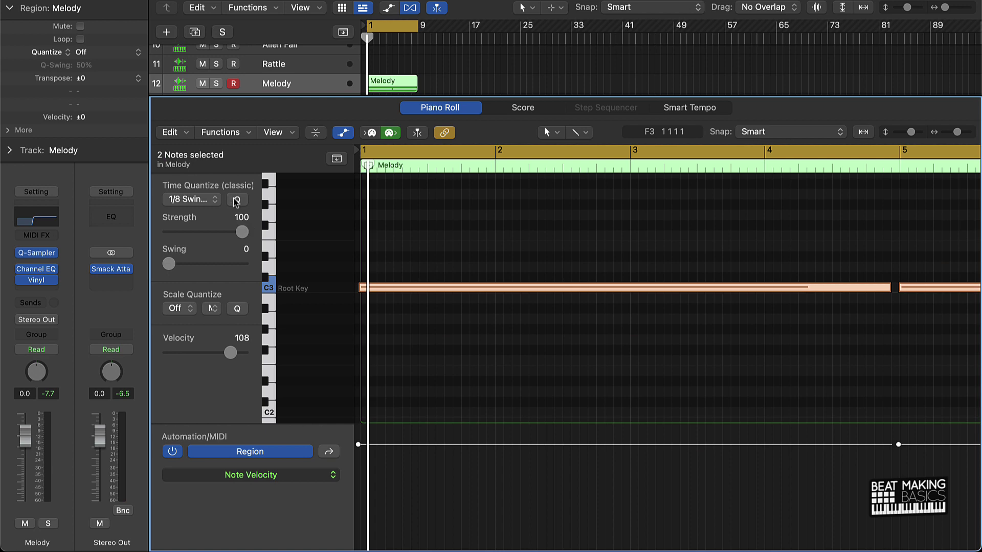
pyautogui.rightClick(511, 290)
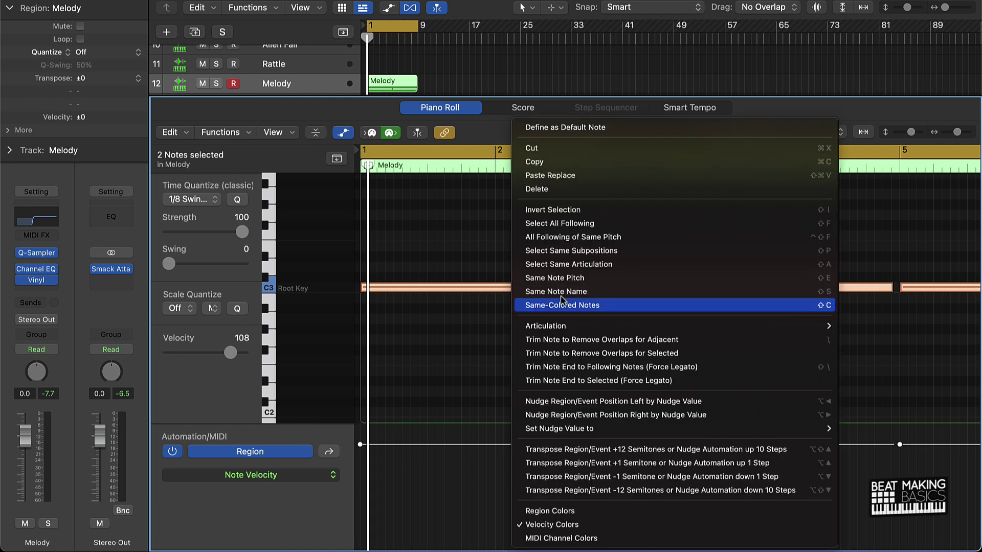
pyautogui.click(624, 366)
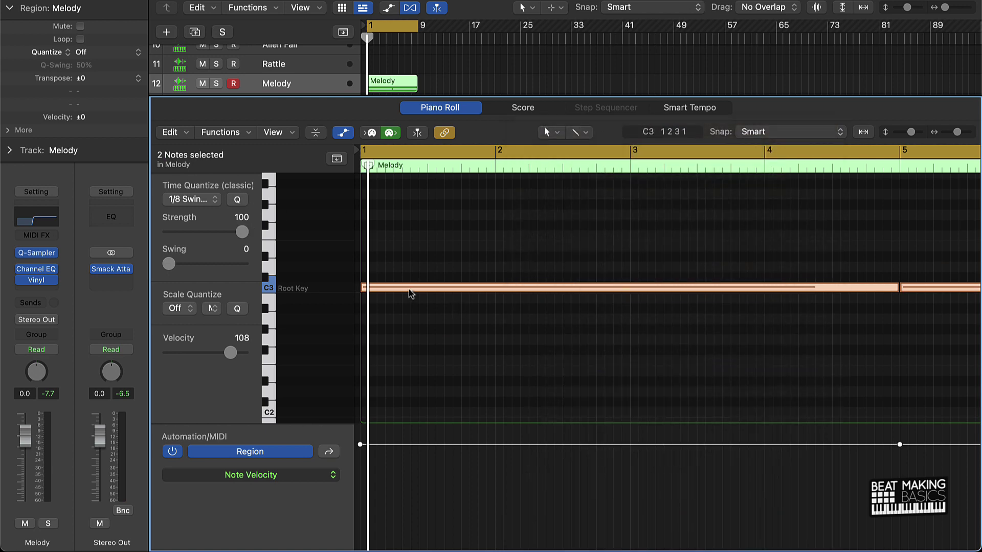
# Step: Try both Melody notes one semitone lower, move them back to C3, and play the region
pyautogui.moveTo(409, 289)
pyautogui.mouseDown()
pyautogui.moveTo(409, 281)
pyautogui.moveTo(413, 301)
pyautogui.mouseUp()
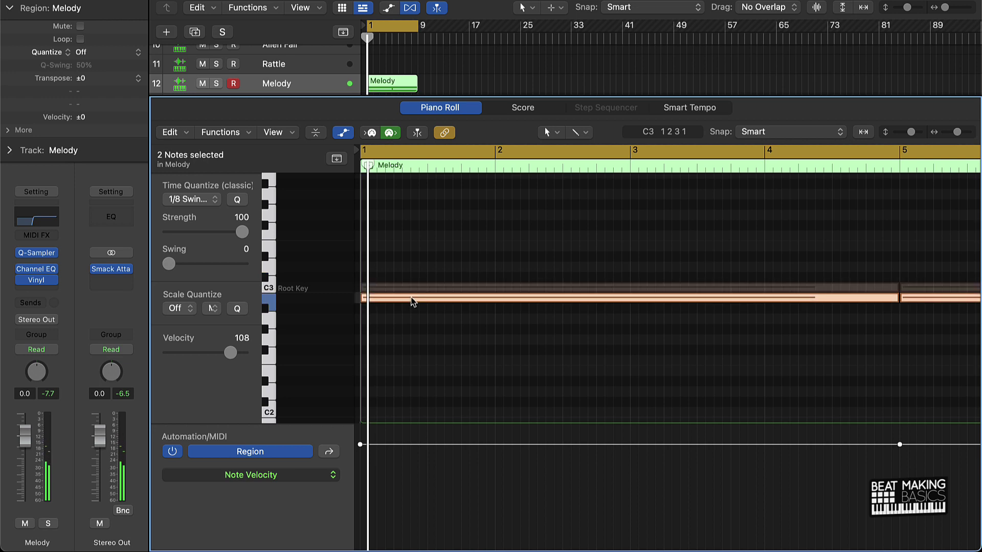
pyautogui.moveTo(410, 297); pyautogui.dragTo(411, 288)
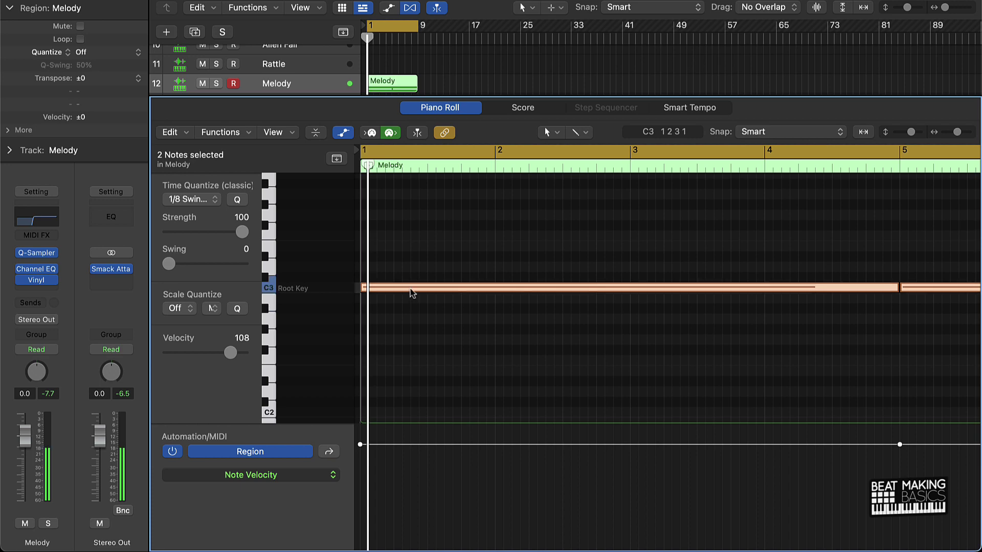
pyautogui.click(420, 229)
pyautogui.press('space')
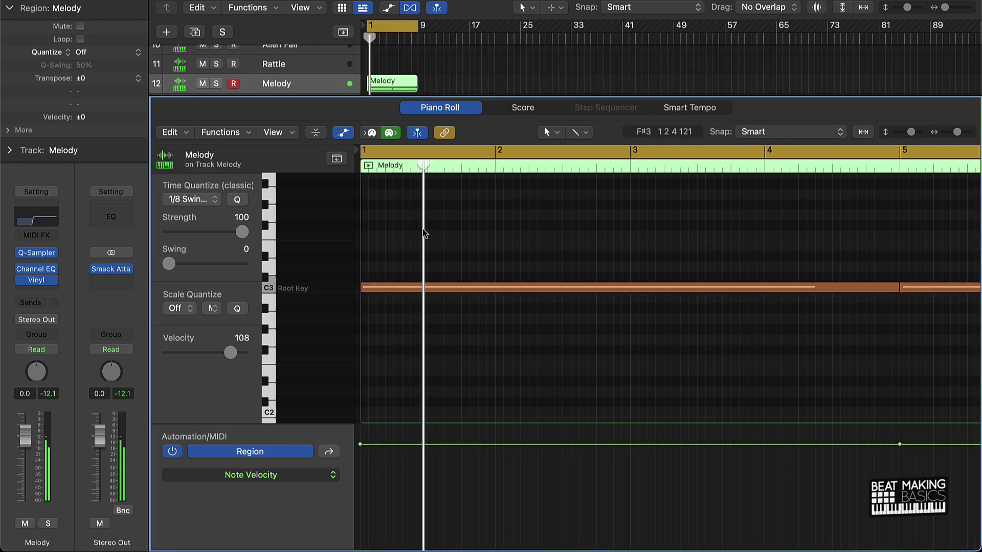
# Step: Close the Piano Roll, duplicate the Melody track, and copy its region onto the new track at bar 1
pyautogui.press('e')
pyautogui.press('super+d')
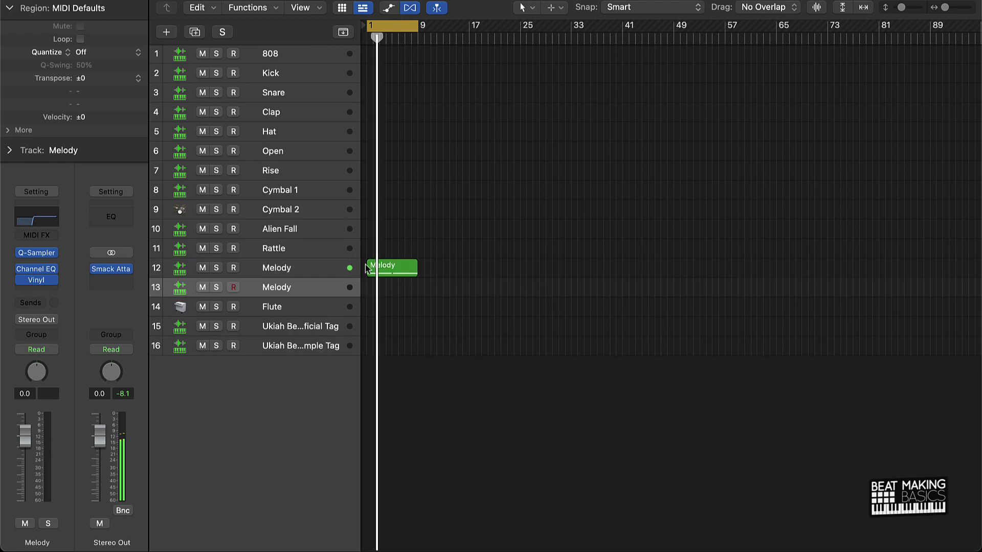
pyautogui.moveTo(374, 264); pyautogui.dragTo(390, 289)
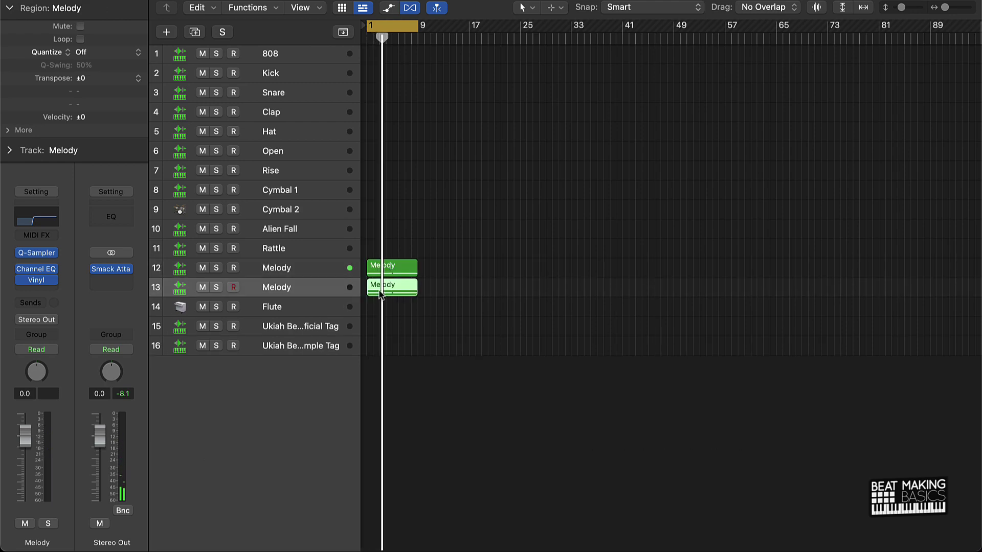
# Step: Move both notes of the duplicated Melody region up an octave to C4 in the Piano Roll, and close the editor
pyautogui.doubleClick(379, 294)
pyautogui.keyDown('ctrl'); pyautogui.keyDown('alt'); pyautogui.click(420, 260); pyautogui.keyUp('alt'); pyautogui.keyUp('ctrl')
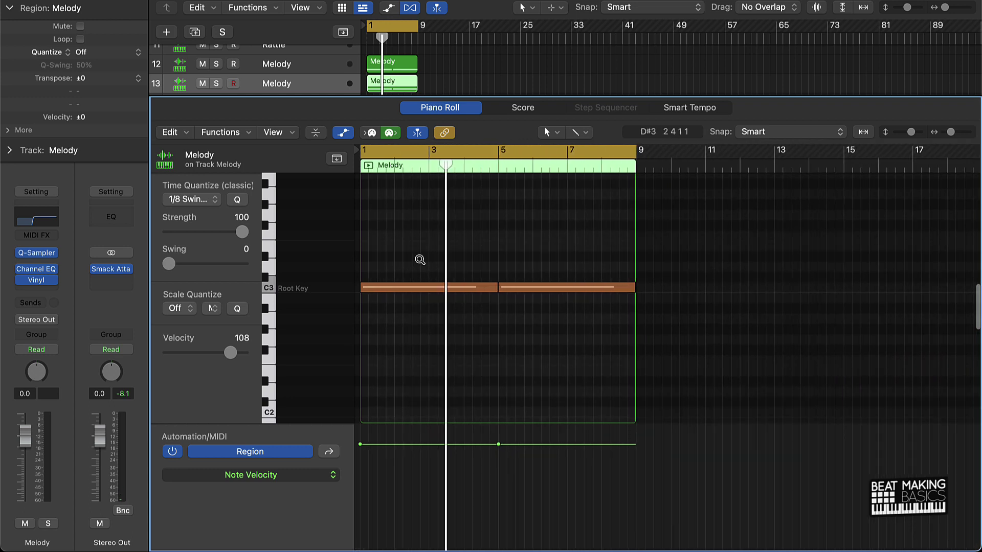
pyautogui.press('super+a')
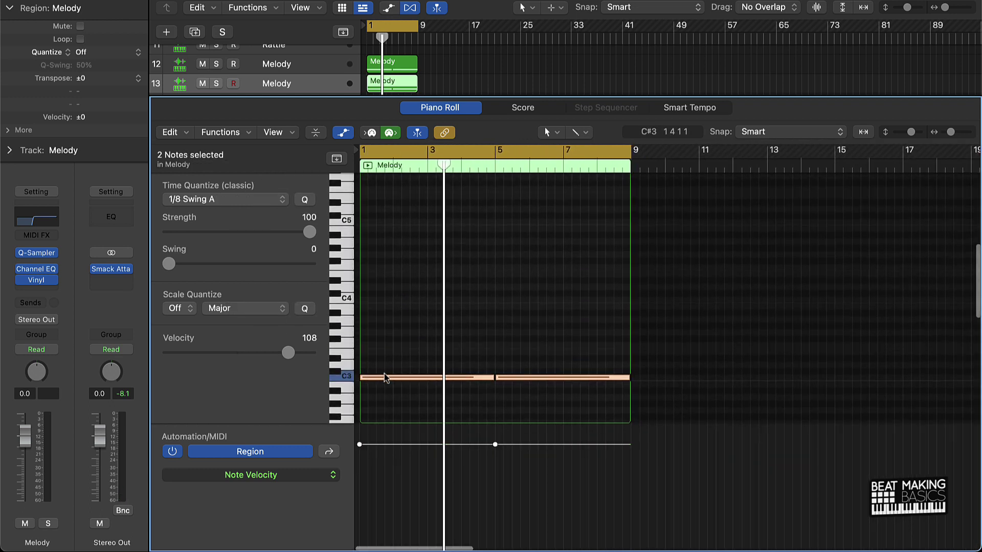
pyautogui.moveTo(387, 379); pyautogui.dragTo(388, 300)
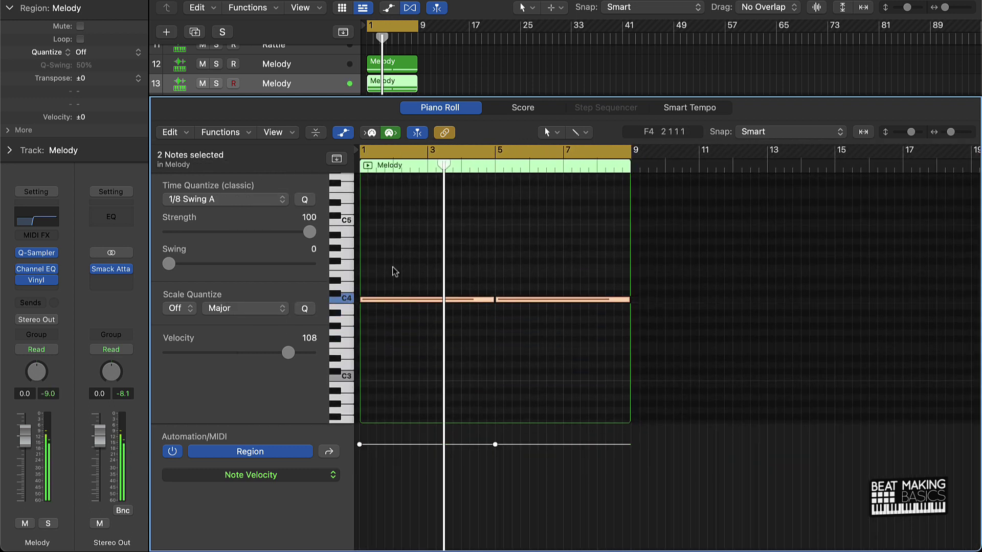
pyautogui.click(393, 266)
pyautogui.press('p')
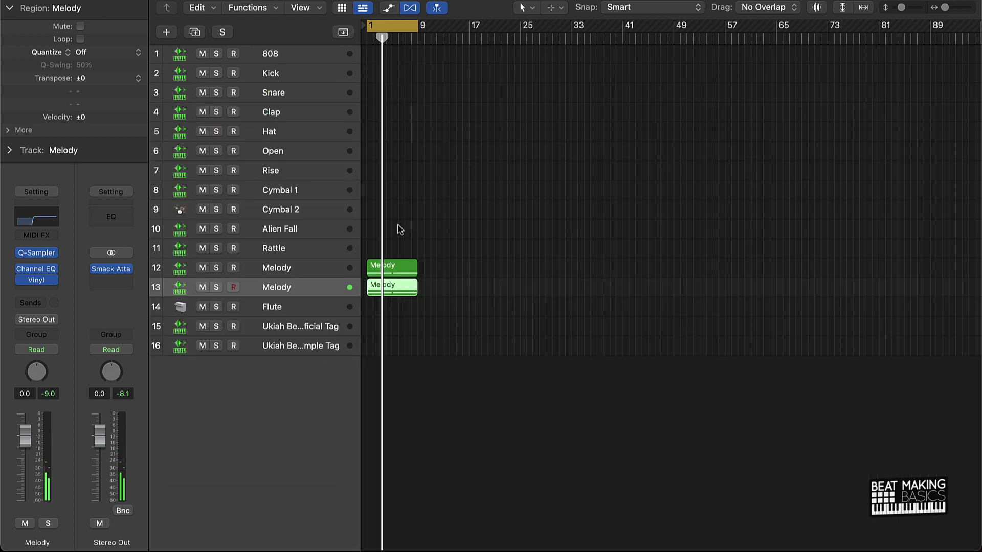
# Step: Duplicate the Melody track again, copy the region onto it at bar 1, and move both of its notes down to C2
pyautogui.press('super+d')
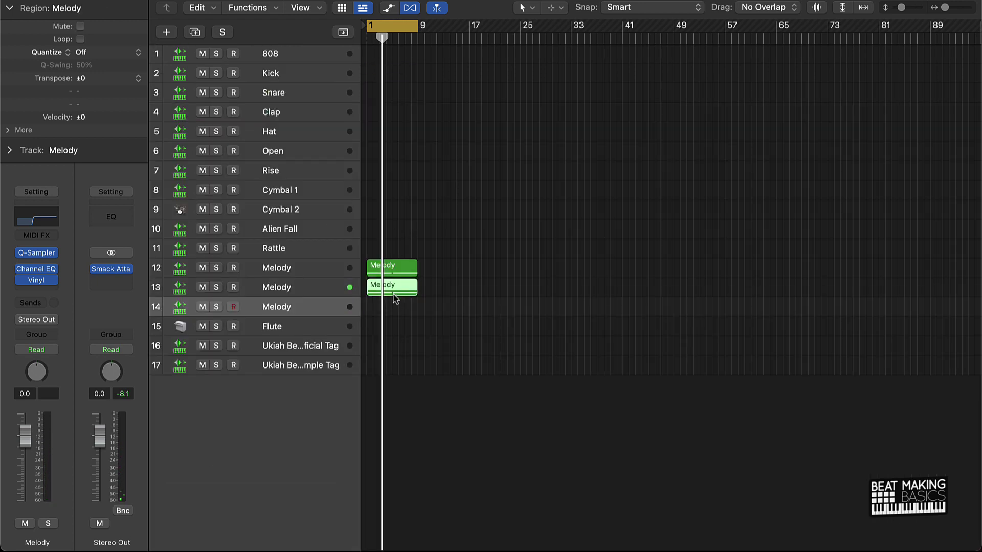
pyautogui.moveTo(394, 298); pyautogui.dragTo(395, 308)
pyautogui.doubleClick(400, 311)
pyautogui.moveTo(396, 271); pyautogui.dragTo(382, 191)
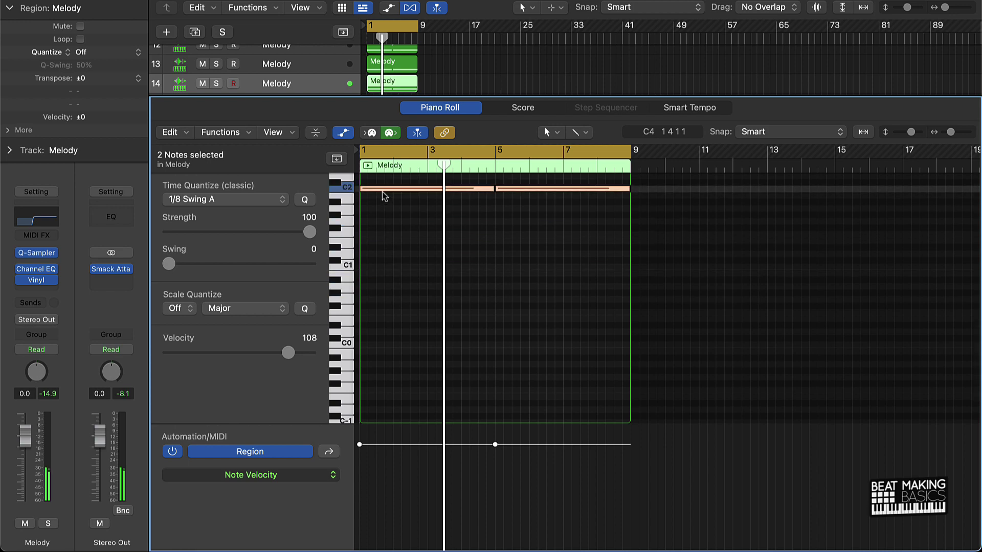
pyautogui.scroll(5, 382, 195)
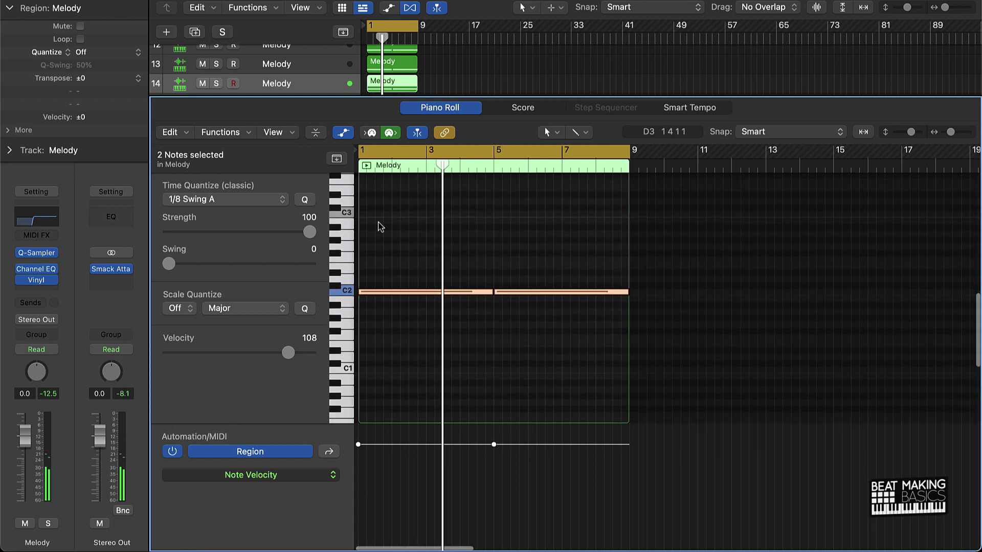
pyautogui.press('space')
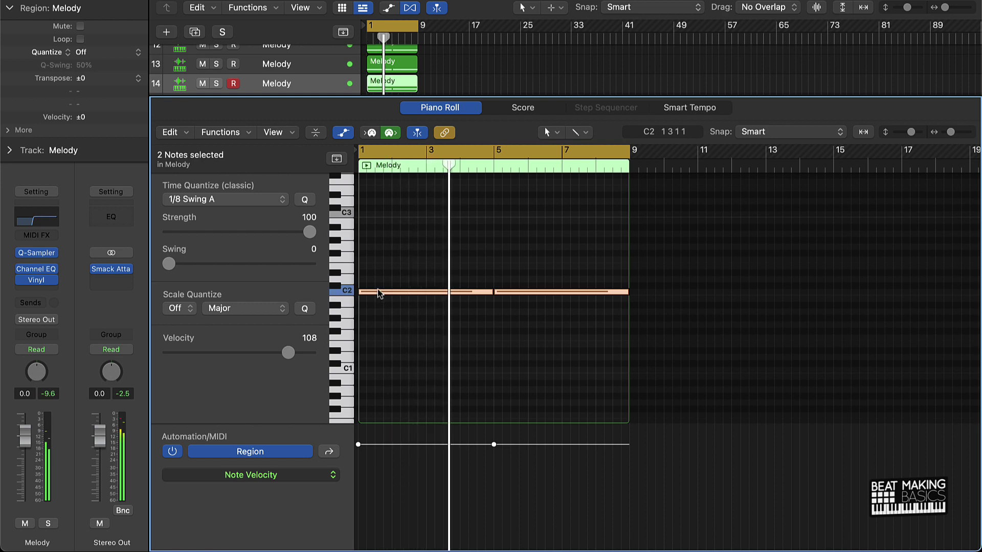
# Step: Close the Piano Roll, mute the third Melody track, and lower the second Melody track's volume to -2.8 dB
pyautogui.press('e')
pyautogui.click(203, 307)
pyautogui.press('Return')
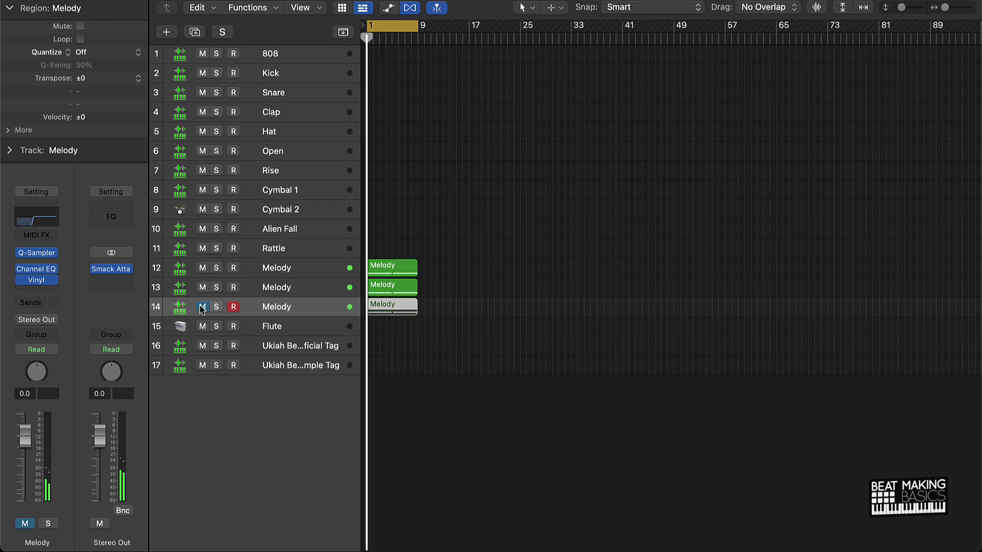
pyautogui.click(313, 287)
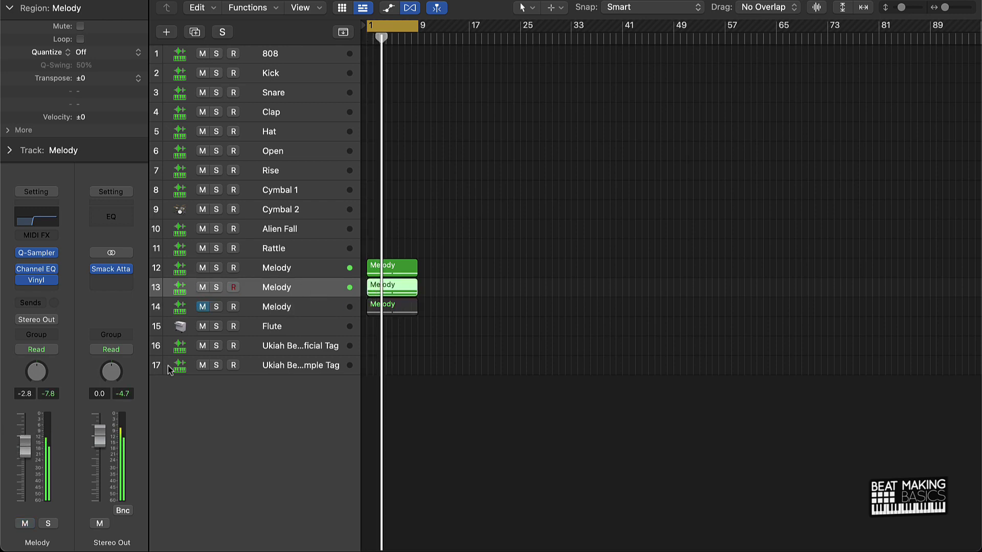
# Step: Select the Flute track, open Musical Typing, and rehearse a melody with B2, A2, C3 and D3 over the playing loop
pyautogui.click(286, 325)
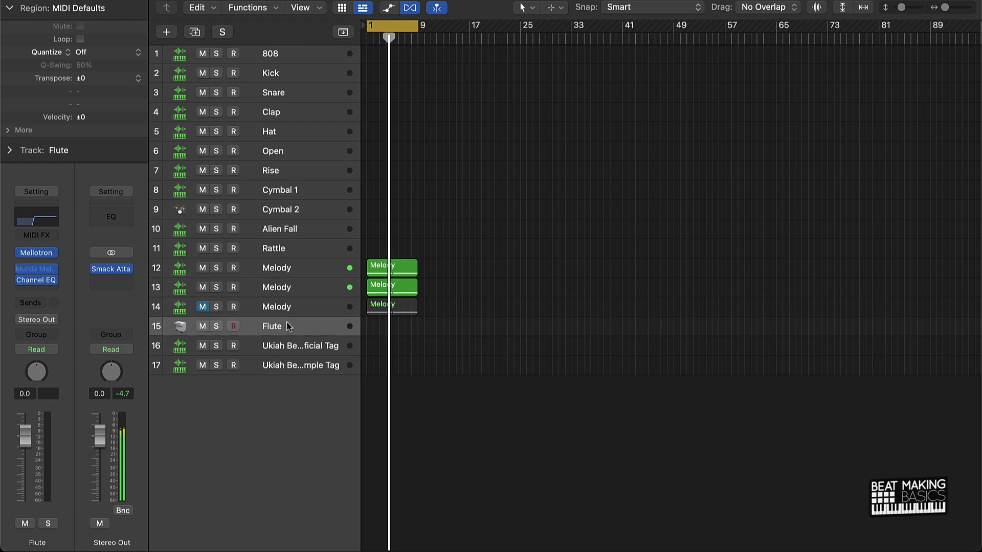
pyautogui.press('super+k')
pyautogui.press('j')
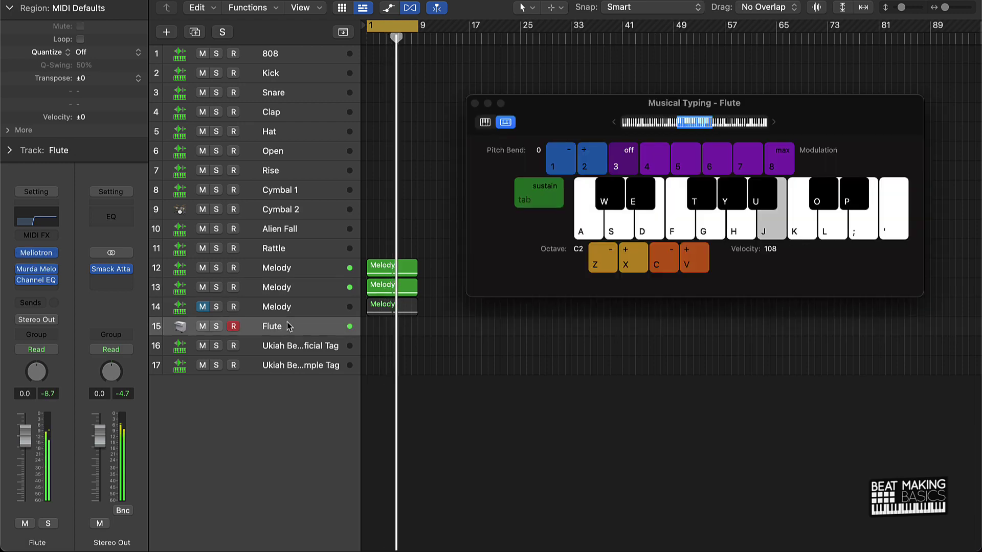
pyautogui.press('h')
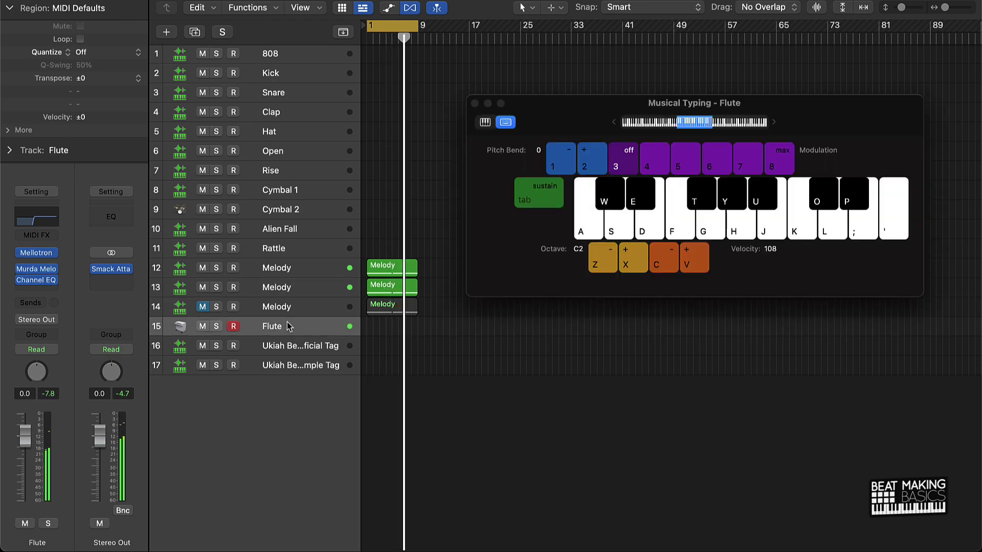
pyautogui.press('k')
pyautogui.press('j')
pyautogui.press('l')
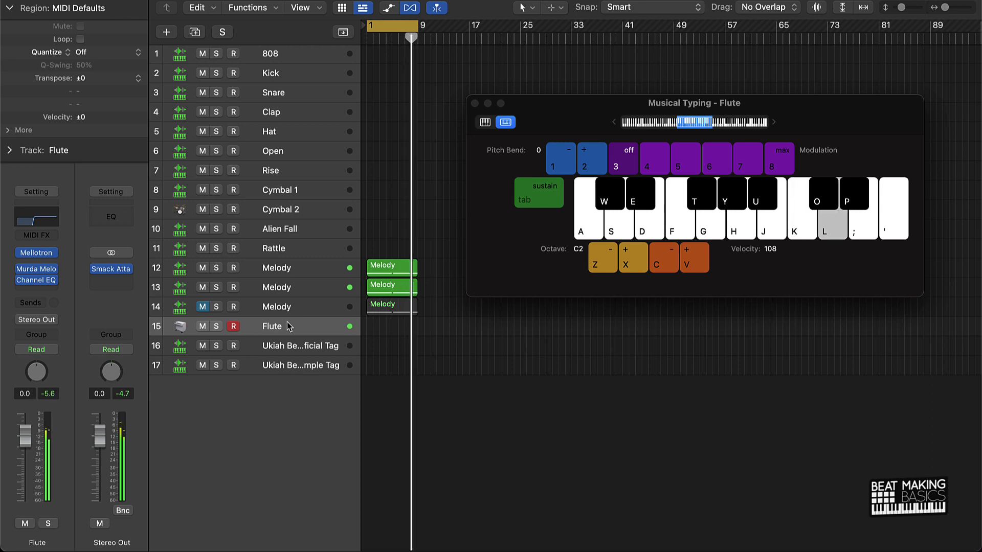
# Step: Record an eight-bar Flute melody from the notes C3, B2, A2 and D3 over the Melody loop
pyautogui.press('r')
pyautogui.press('k')
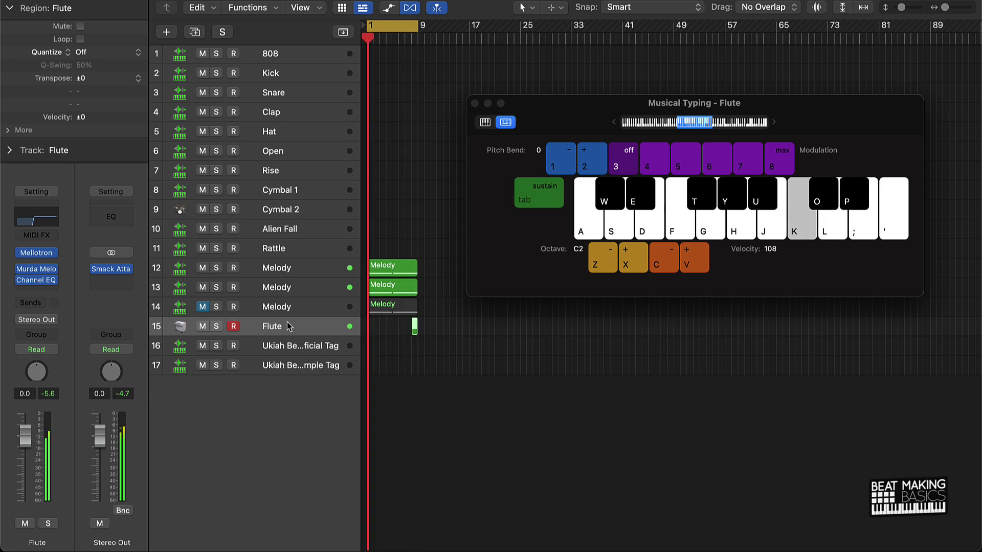
pyautogui.press('j')
pyautogui.press('h')
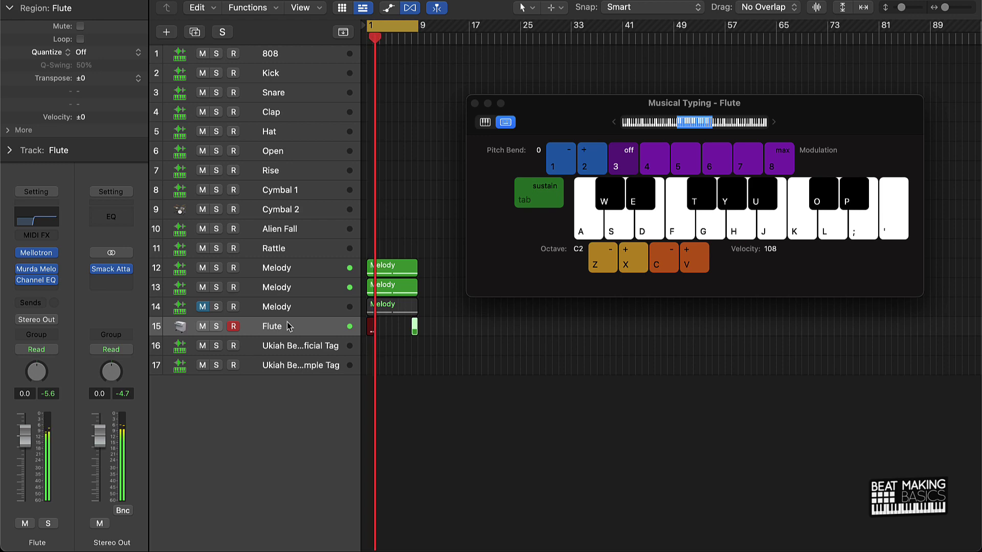
pyautogui.press('k')
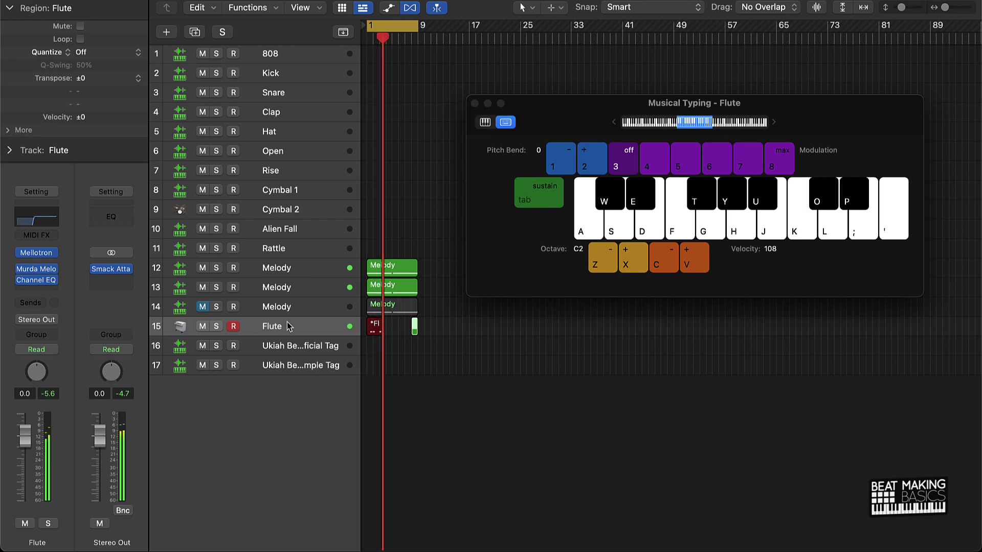
pyautogui.press('j')
pyautogui.press('l')
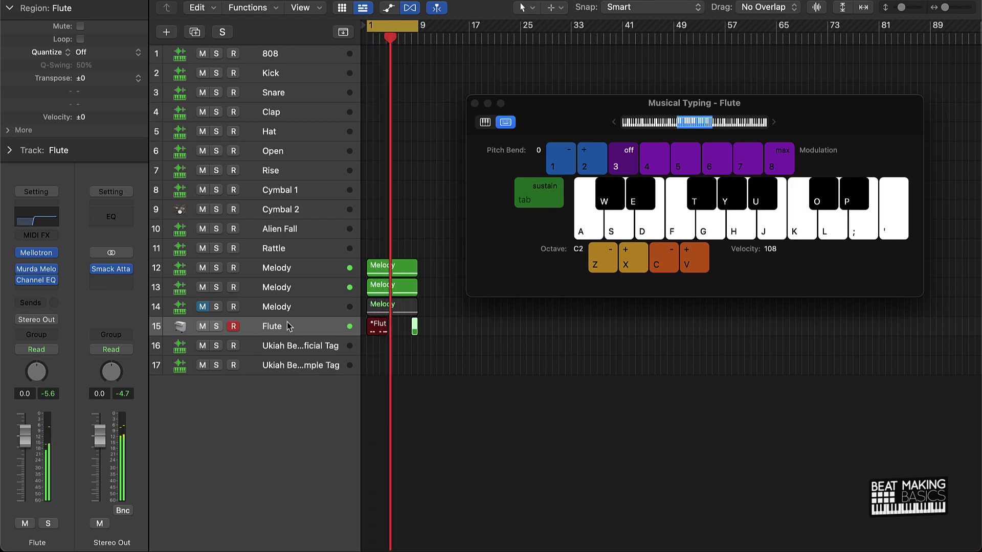
pyautogui.press('k')
pyautogui.press('j')
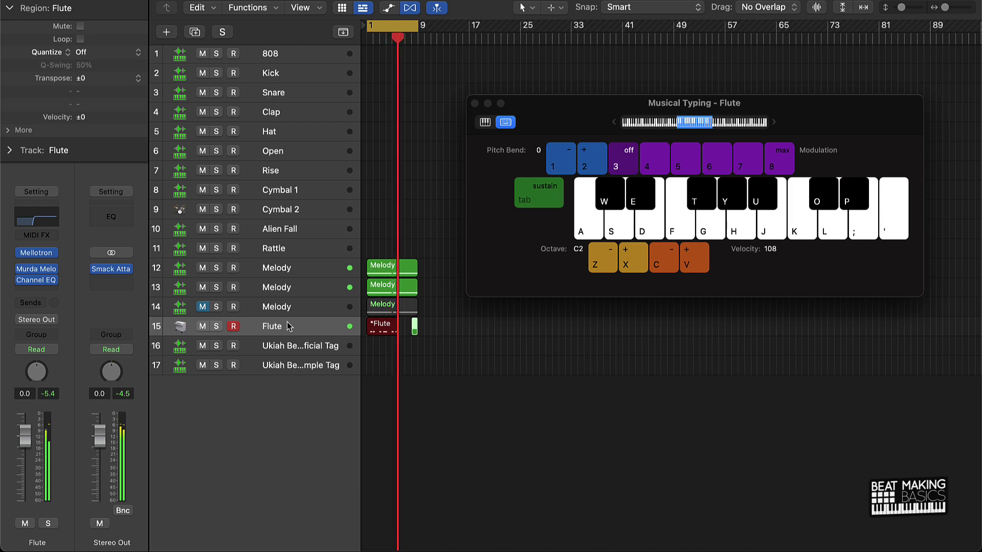
pyautogui.press('h')
pyautogui.press('k')
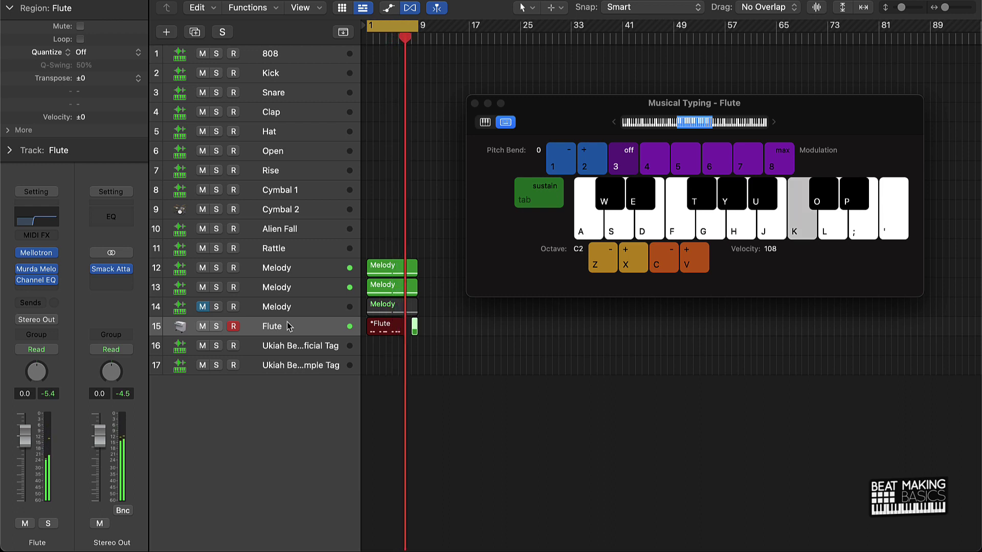
pyautogui.press('j')
pyautogui.press('l')
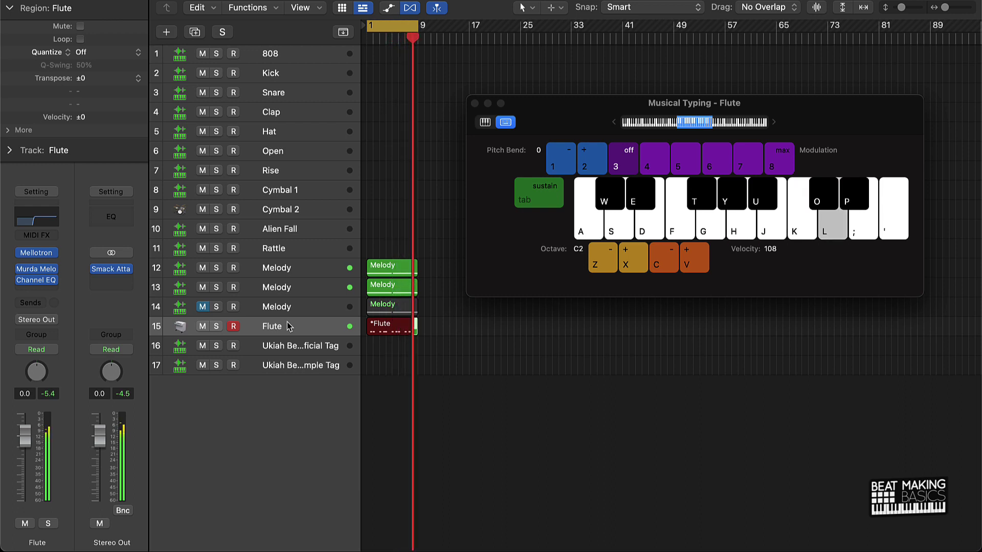
pyautogui.press('space')
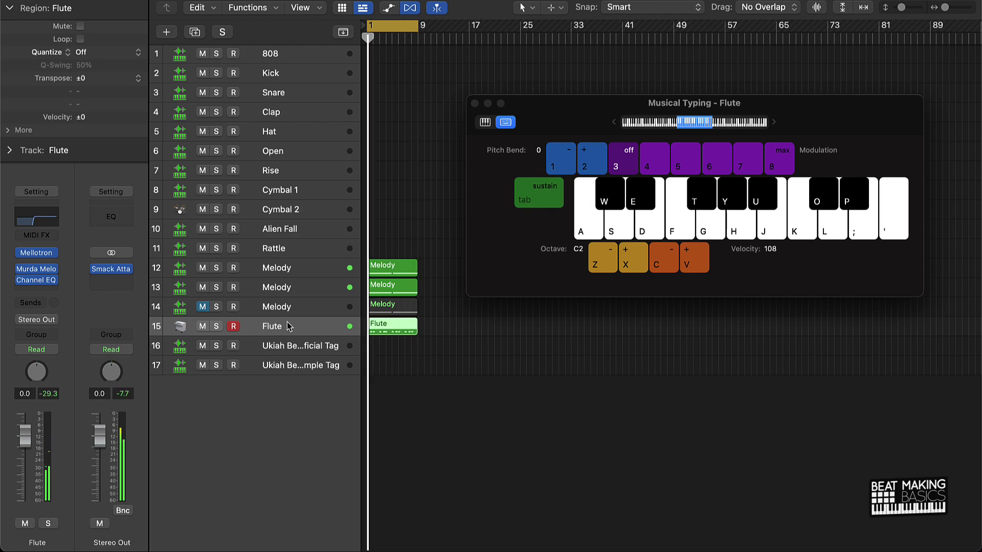
# Step: Open the Flute region in the Piano Roll without Musical Typing, and quantize all its notes to 1/8 Swing A
pyautogui.doubleClick(385, 333)
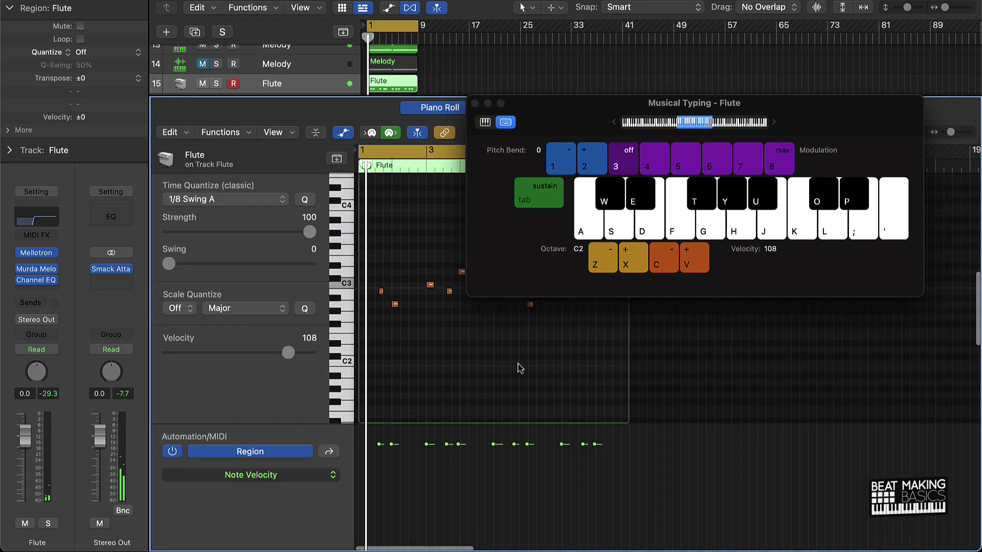
pyautogui.click(475, 103)
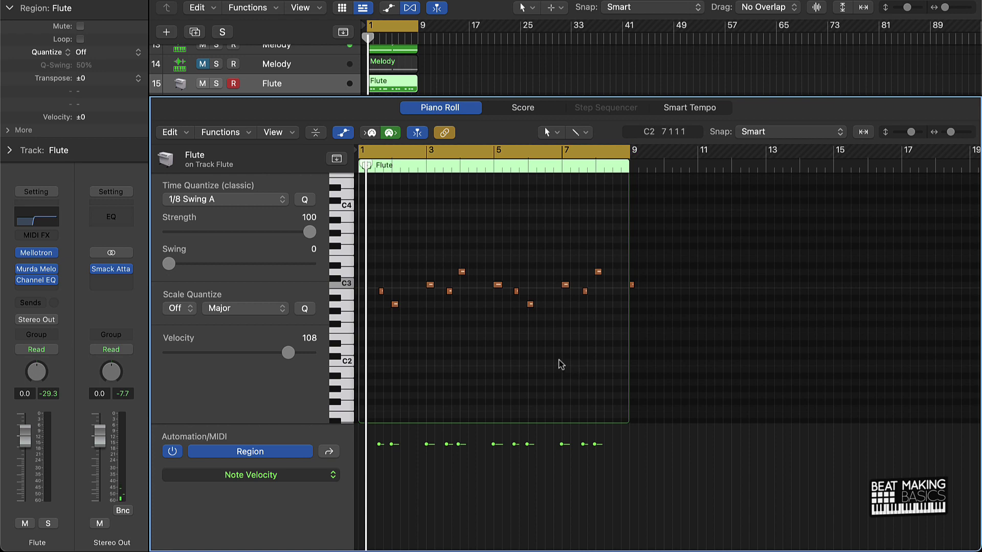
pyautogui.press('super+a')
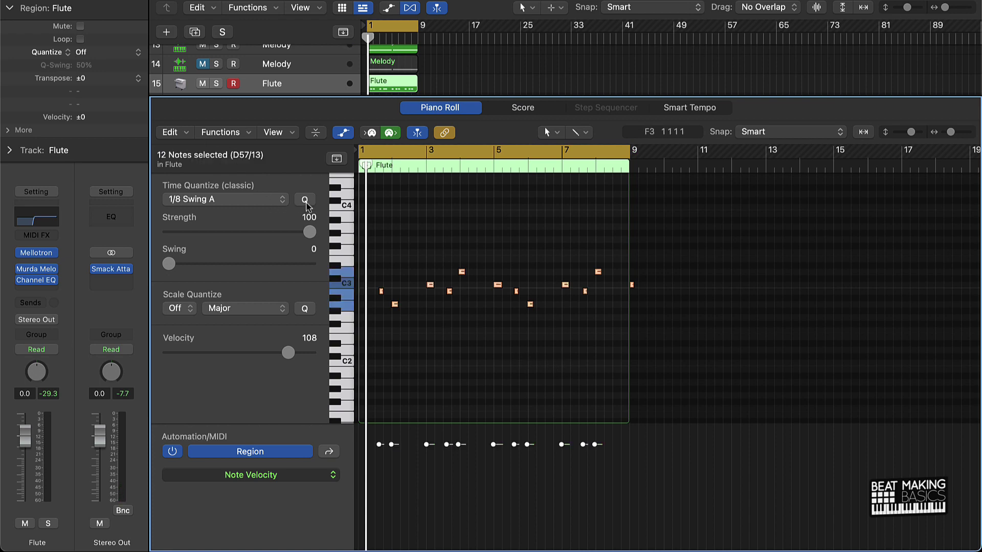
pyautogui.click(578, 327)
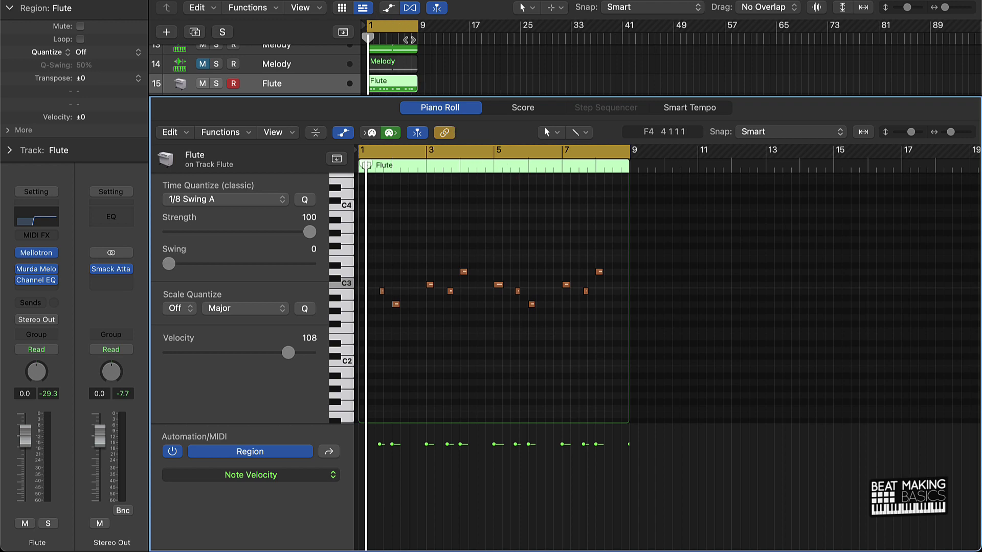
# Step: Split the Flute region at bar 5, replace its first half with a copy of the second half, and play the result
pyautogui.moveTo(409, 39); pyautogui.dragTo(393, 45)
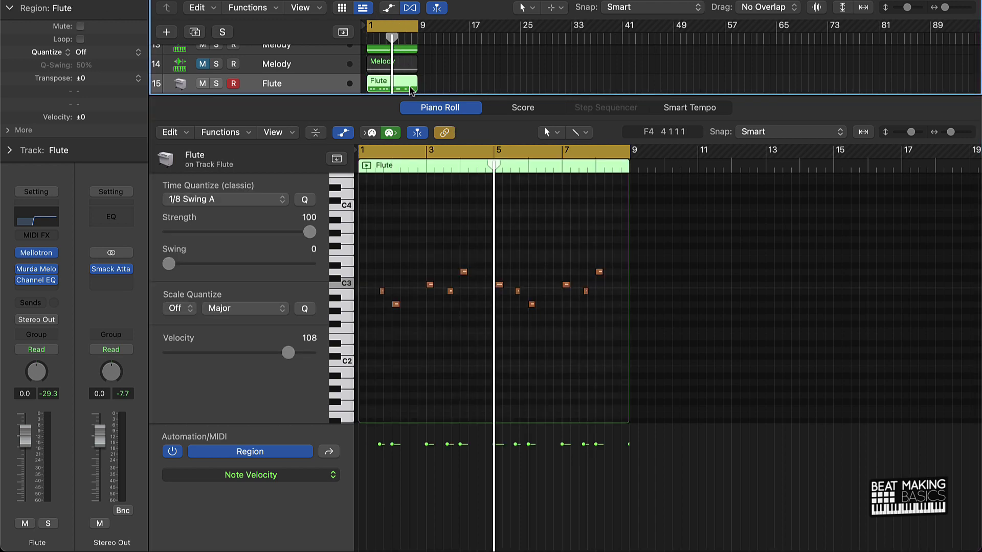
pyautogui.press('super+t')
pyautogui.click(372, 87)
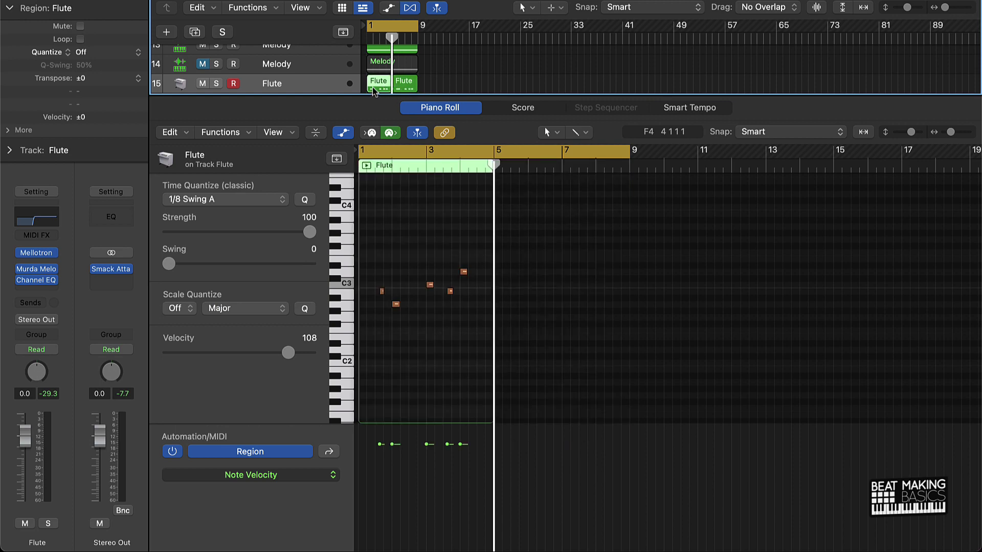
pyautogui.press('Delete')
pyautogui.press('super+z')
pyautogui.moveTo(382, 88); pyautogui.dragTo(373, 59)
pyautogui.scroll(-1, 381, 82)
pyautogui.press('space')
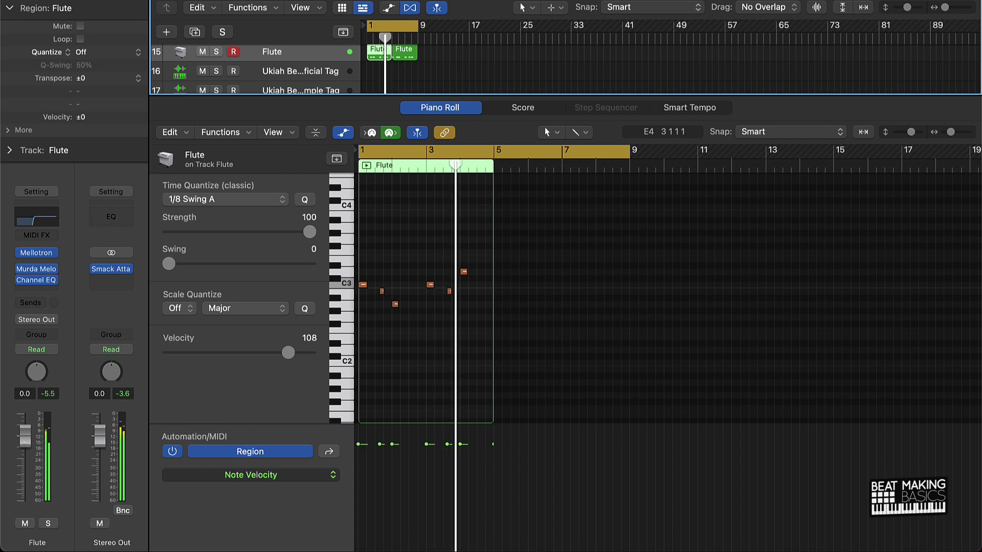
# Step: Lower the Flute track's volume to -5.3 dB, close the Piano Roll, and deselect the regions
pyautogui.moveTo(28, 454); pyautogui.dragTo(28, 475)
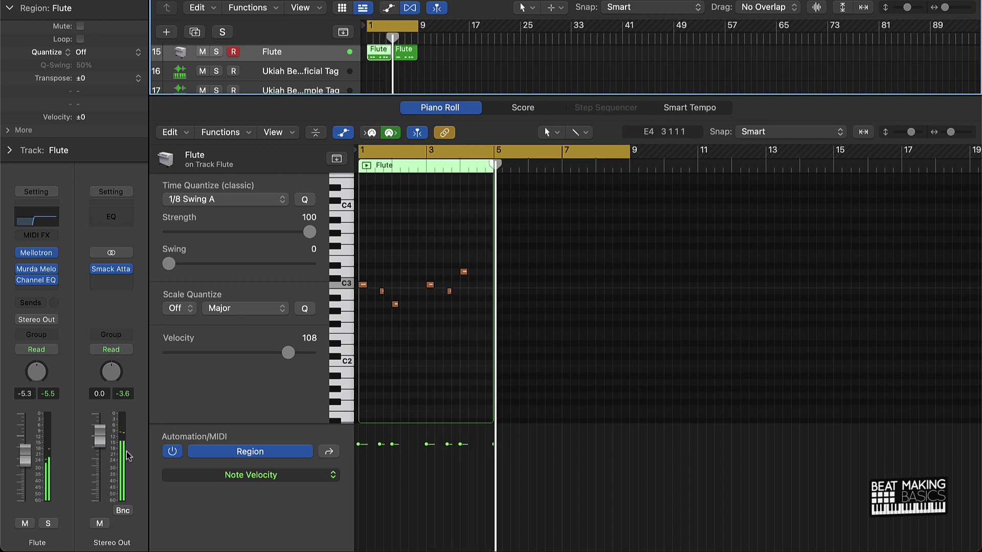
pyautogui.press('e')
pyautogui.click(639, 207)
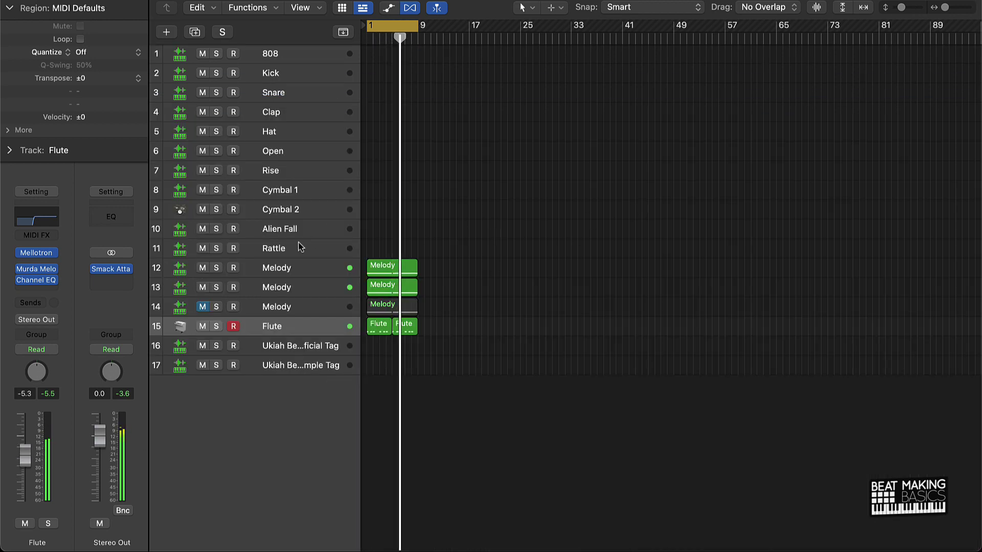
# Step: Select the Alien Fall track, open Musical Typing, and audition its sound with the octave at C3 and back at C2
pyautogui.click(283, 229)
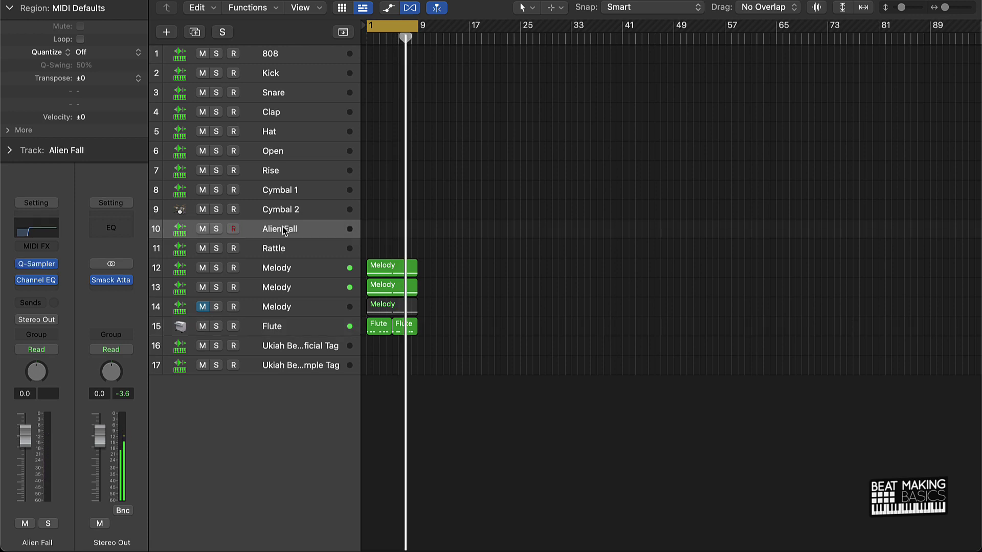
pyautogui.press('super+k')
pyautogui.press('l')
pyautogui.press('x')
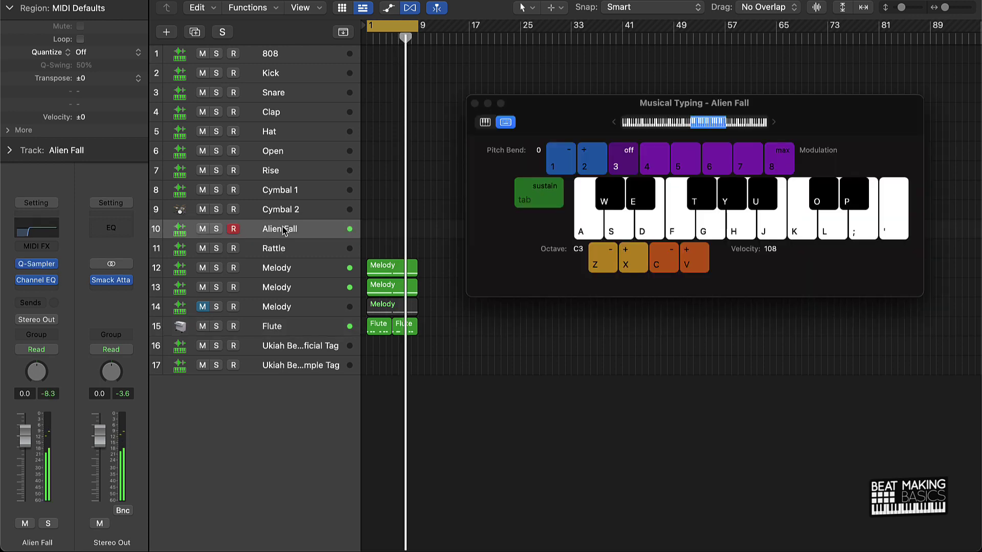
pyautogui.press('z')
pyautogui.press('l')
# Step: Record a single C3 note on the Alien Fall track at the start of the loop, and stop recording
pyautogui.press('r')
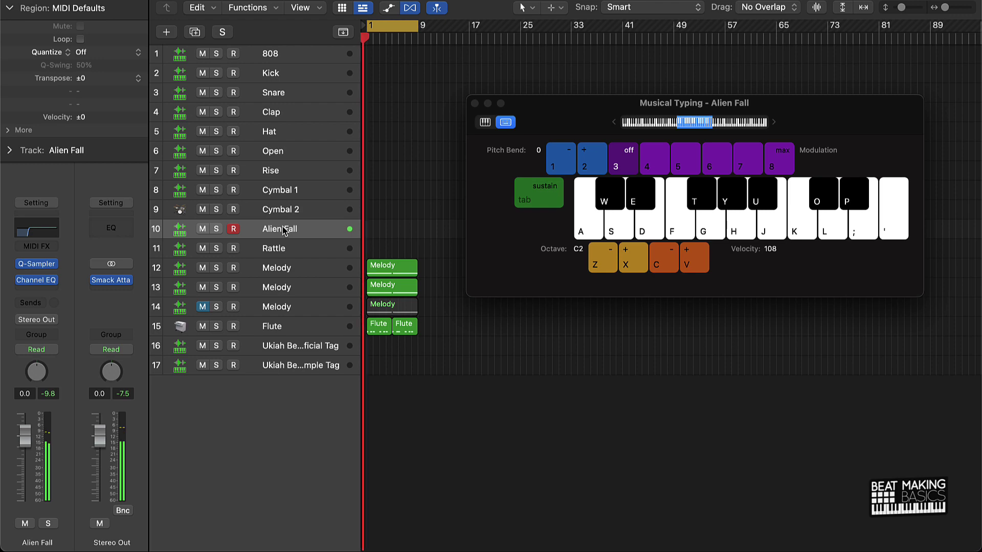
pyautogui.press('k')
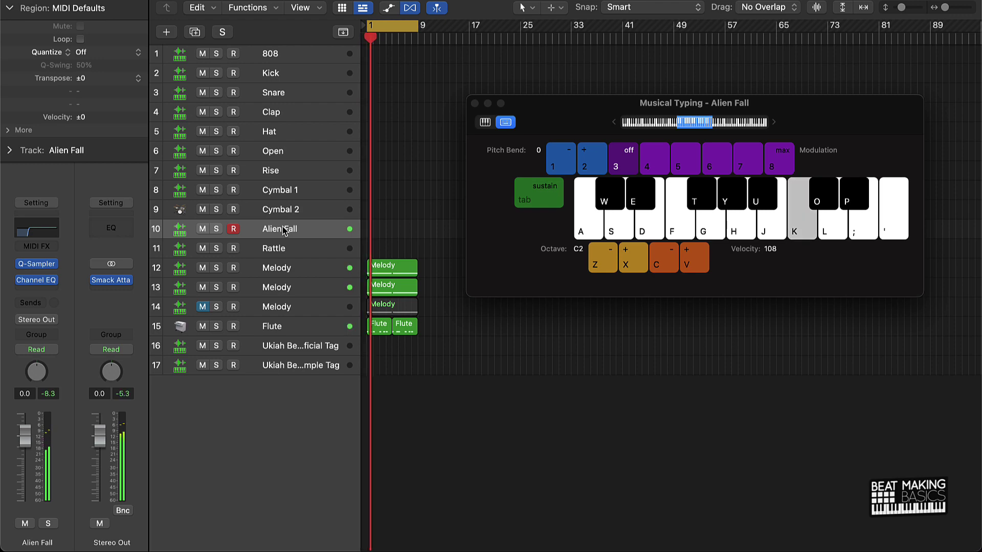
pyautogui.press('space')
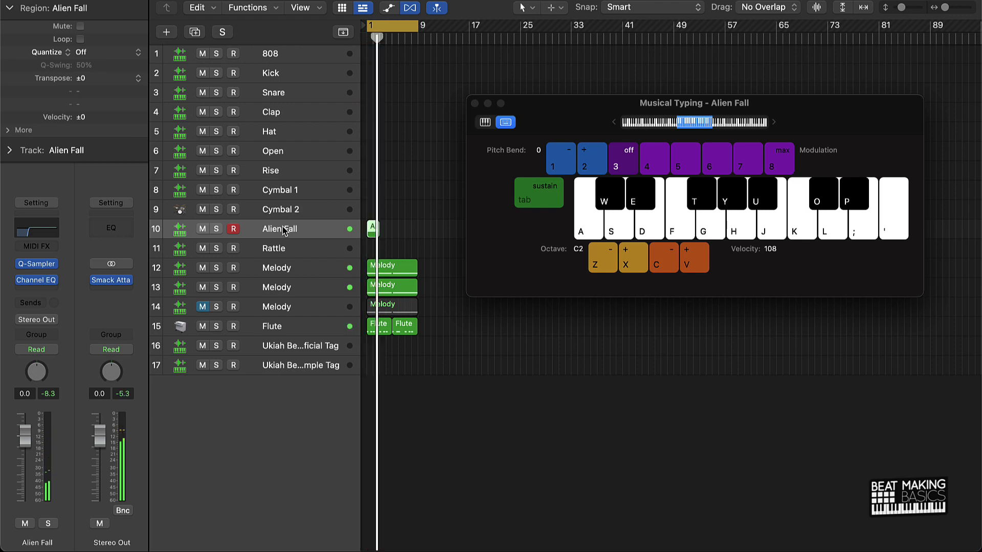
# Step: Open the recorded Alien Fall region in the Piano Roll, close Musical Typing, and return the playhead to the start
pyautogui.doubleClick(370, 229)
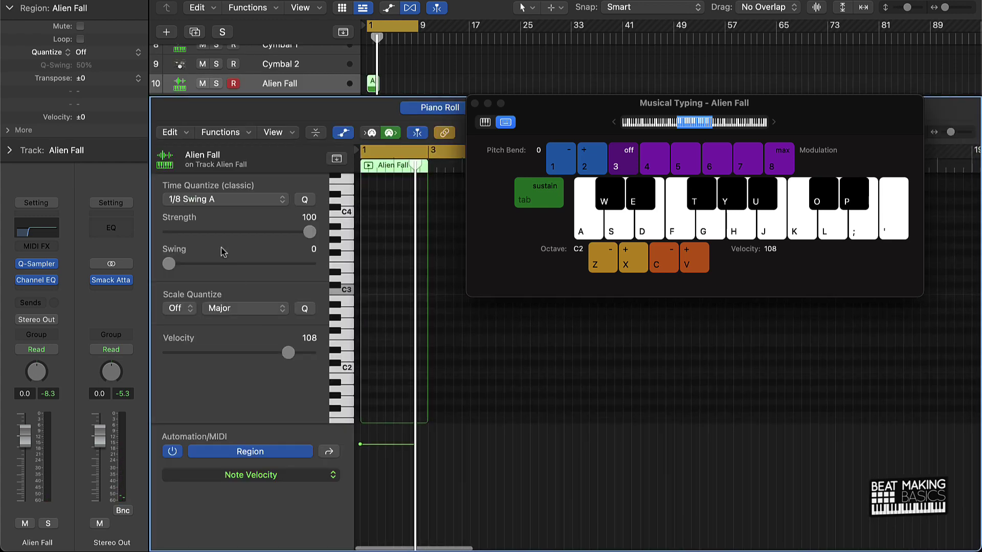
pyautogui.scroll(5, 370, 248)
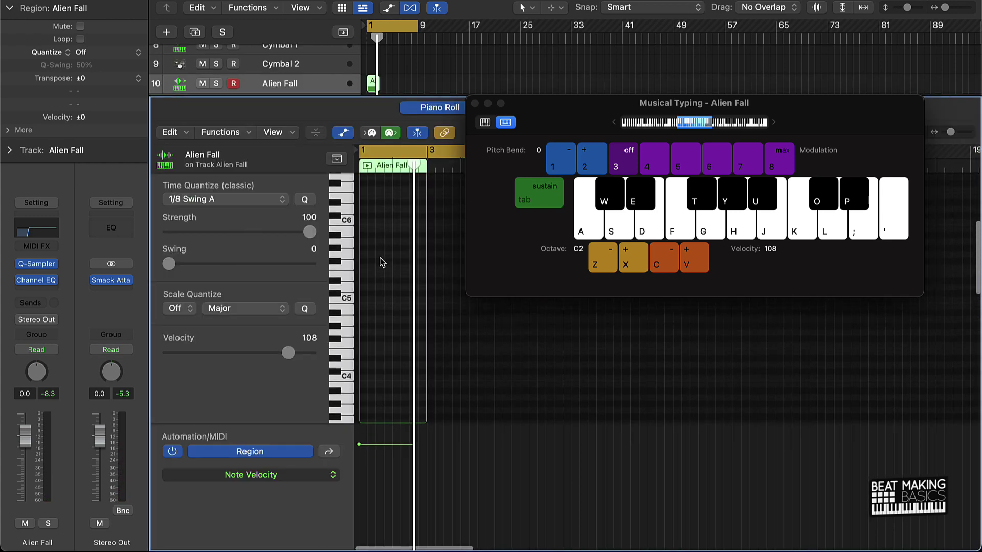
pyautogui.press('a')
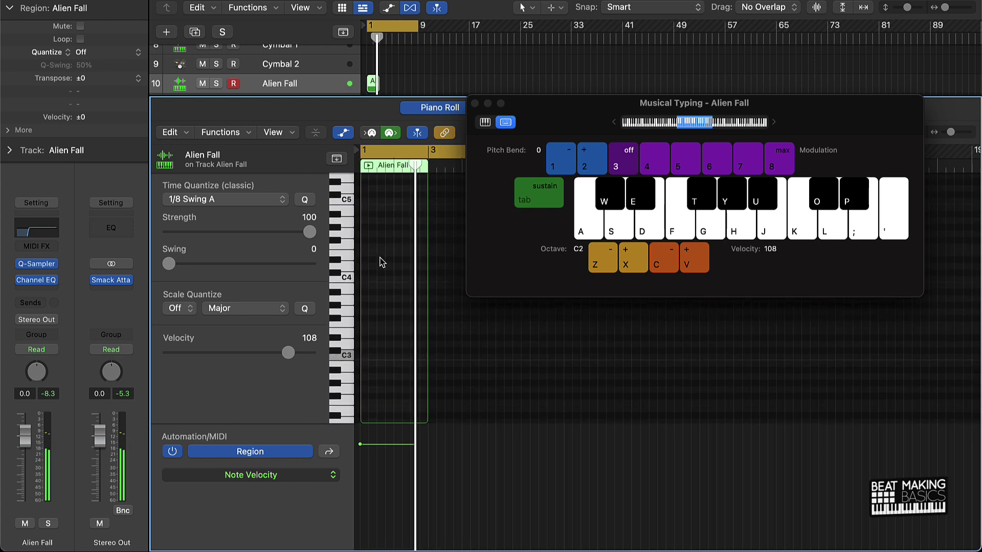
pyautogui.press('super+k')
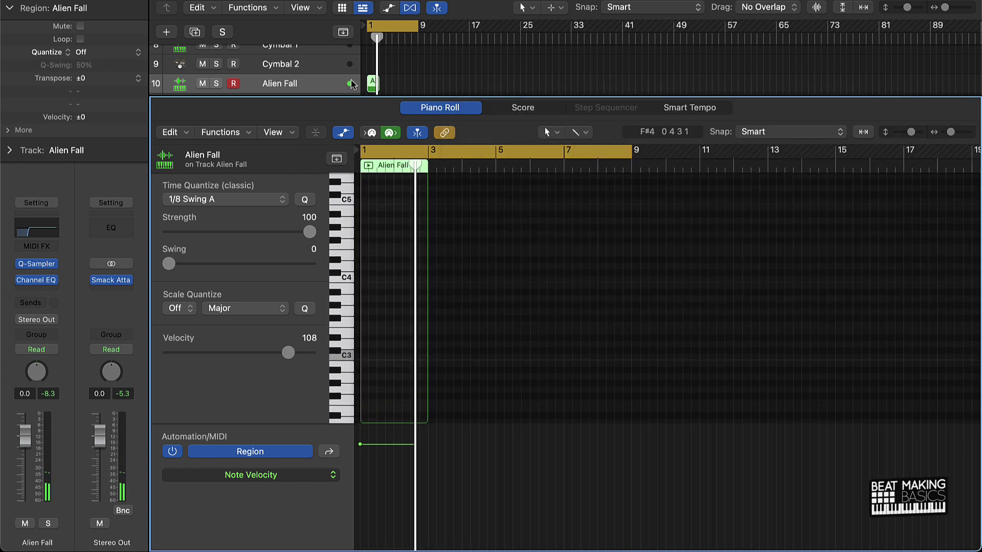
pyautogui.press('Return')
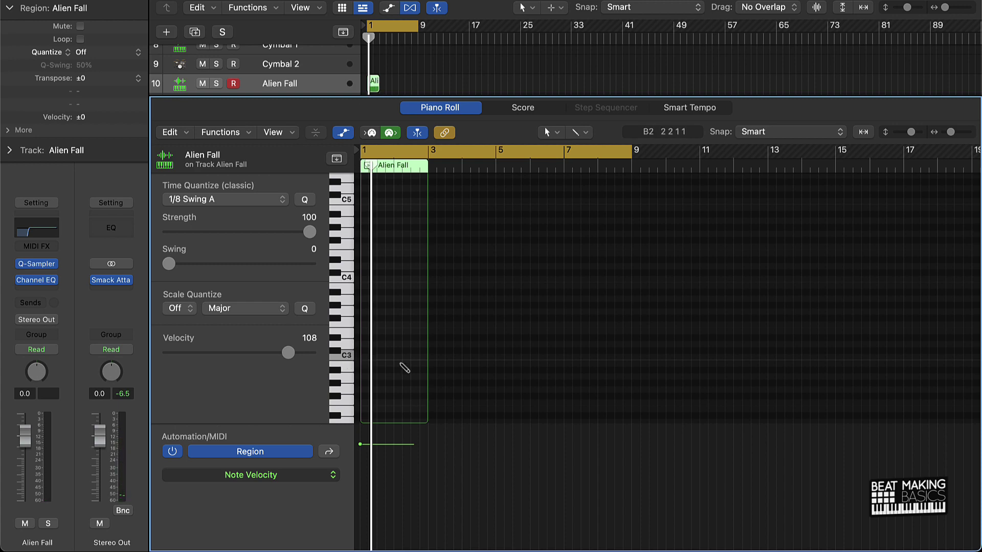
# Step: Set the Alien Fall region's time quantize to 1/2 Note and shift the region to start at bar 2
pyautogui.click(276, 199)
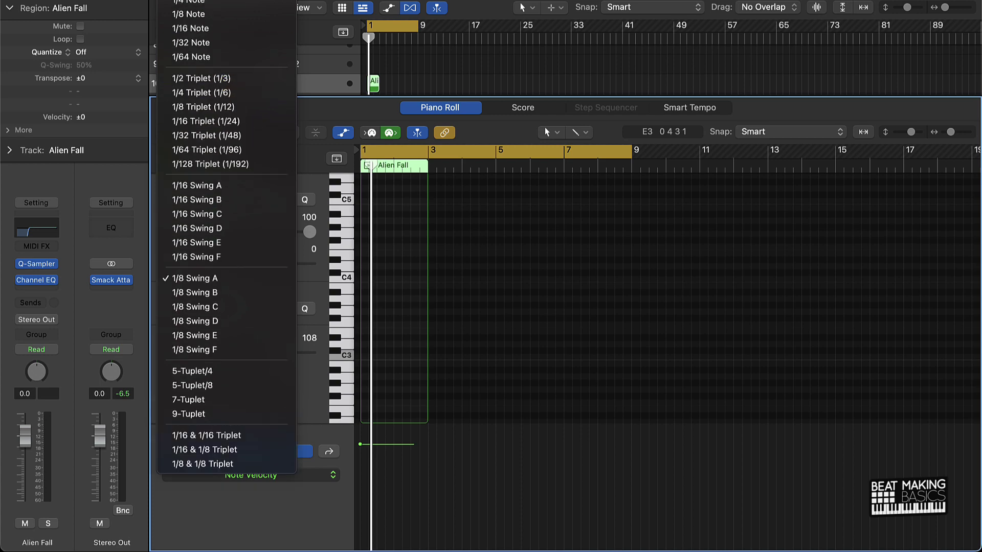
pyautogui.click(219, 3)
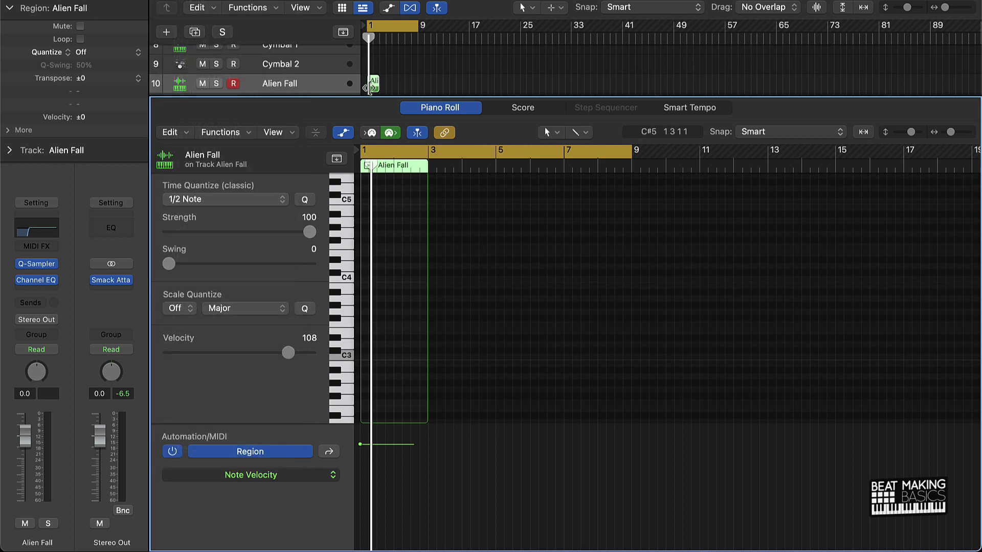
pyautogui.moveTo(374, 84)
pyautogui.mouseDown()
pyautogui.moveTo(385, 83)
pyautogui.moveTo(374, 83)
pyautogui.mouseUp()
pyautogui.click(442, 287)
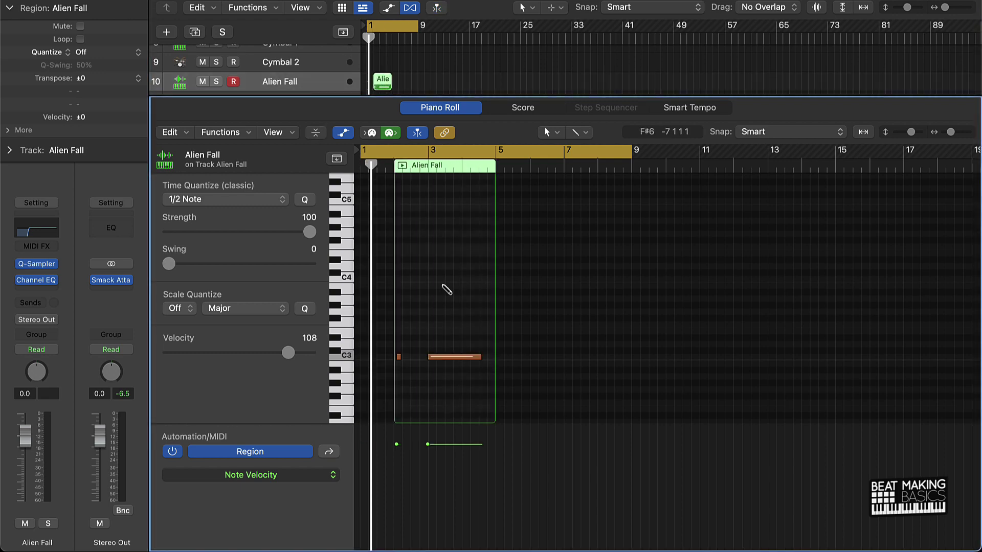
# Step: Quantize all notes in the Alien Fall region and delete the stray short note at bar 2
pyautogui.press('super+a')
pyautogui.click(305, 200)
pyautogui.moveTo(409, 334); pyautogui.dragTo(386, 367)
pyautogui.press('Delete')
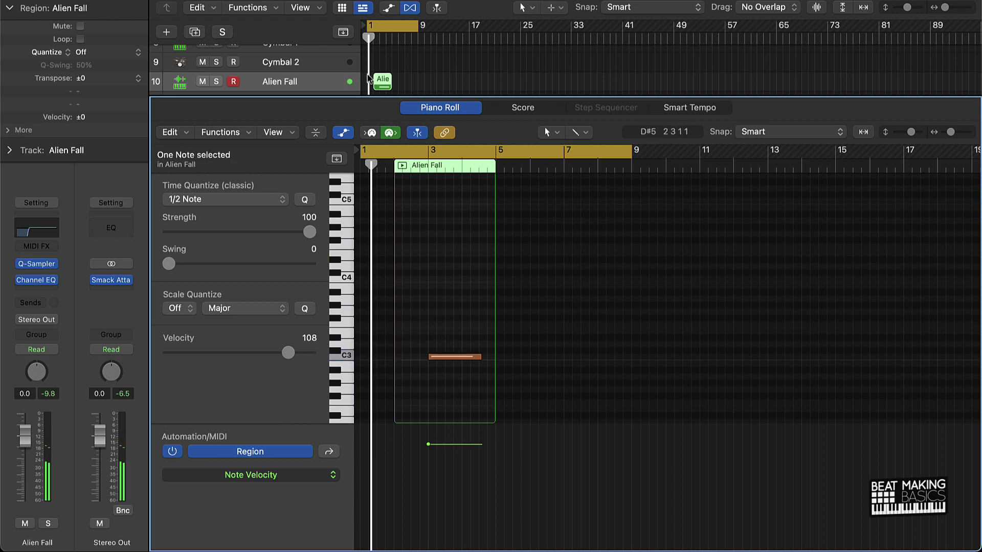
# Step: Stretch the Alien Fall region from bar 1 to bar 9, move its C3 note to bar 1, and close the editor
pyautogui.click(375, 86)
pyautogui.moveTo(375, 85); pyautogui.dragTo(417, 81)
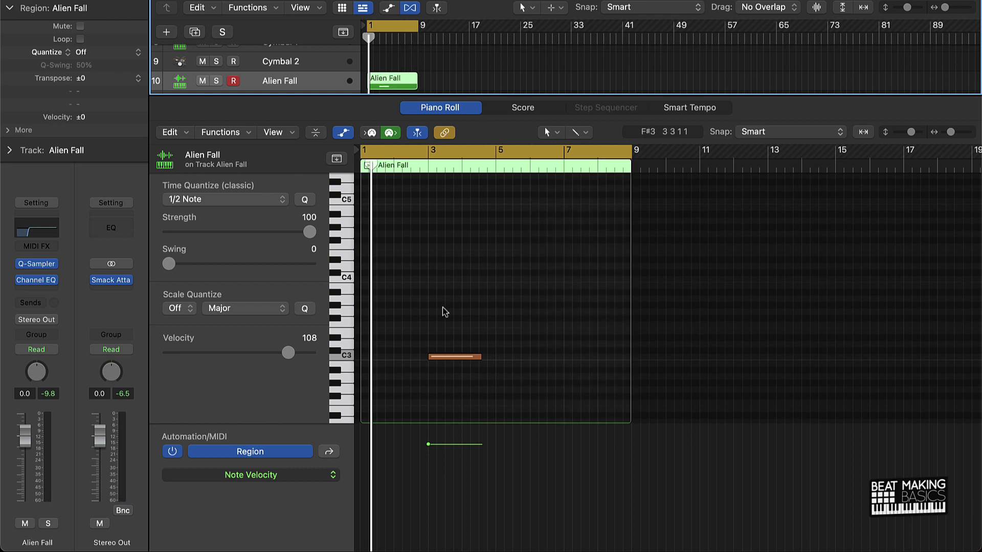
pyautogui.moveTo(445, 355); pyautogui.dragTo(378, 357)
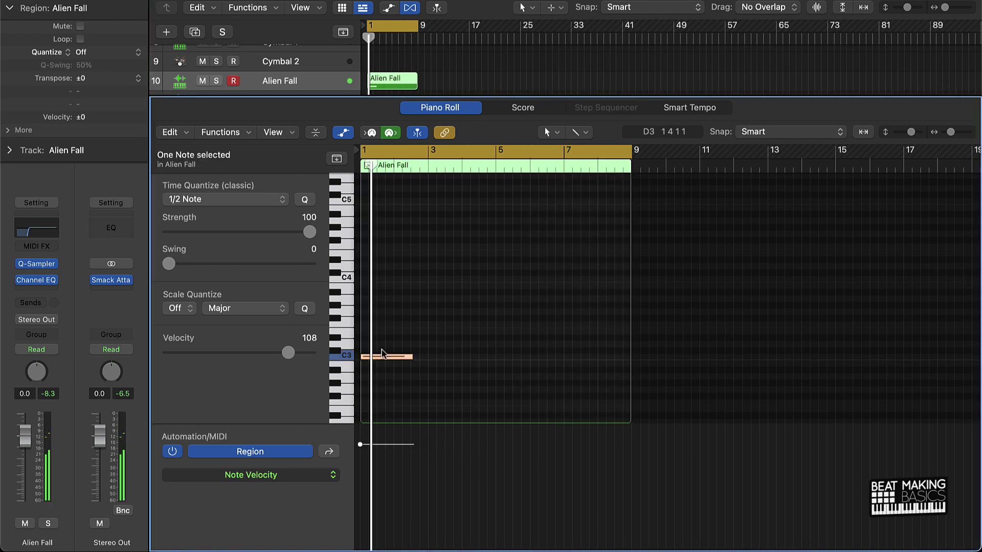
pyautogui.press('space')
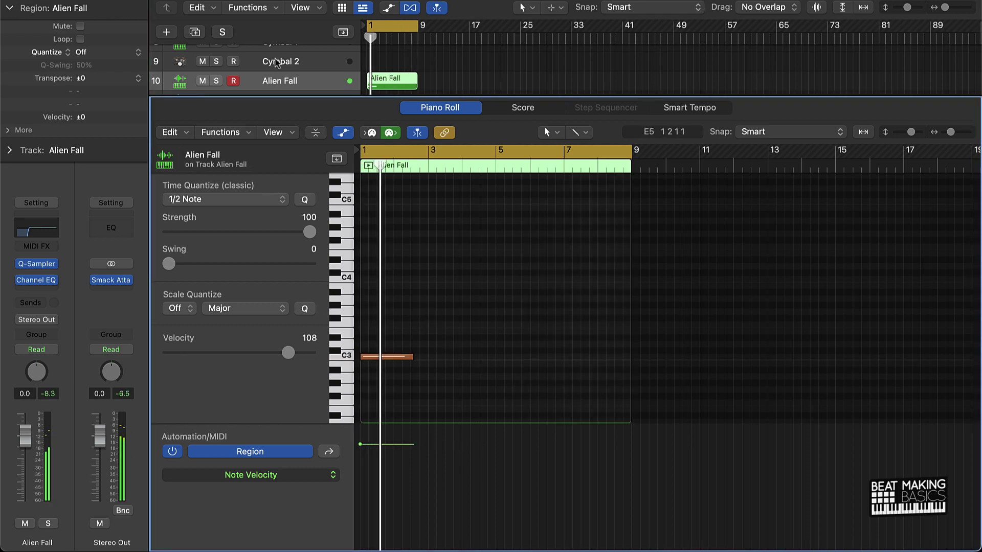
pyautogui.press('e')
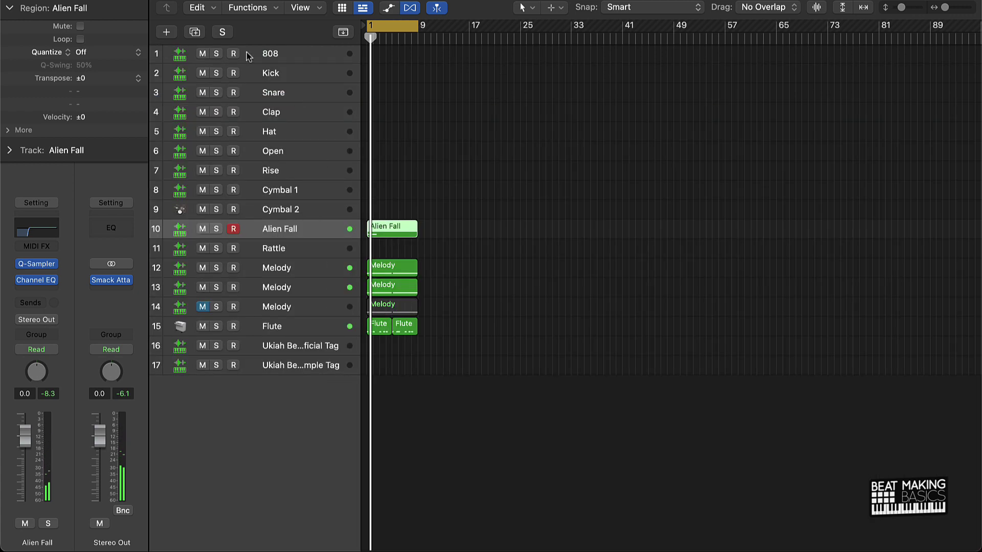
# Step: Select the Hat track, view its Quick Sampler, and audition the hi-hat sound with Musical Typing
pyautogui.click(282, 133)
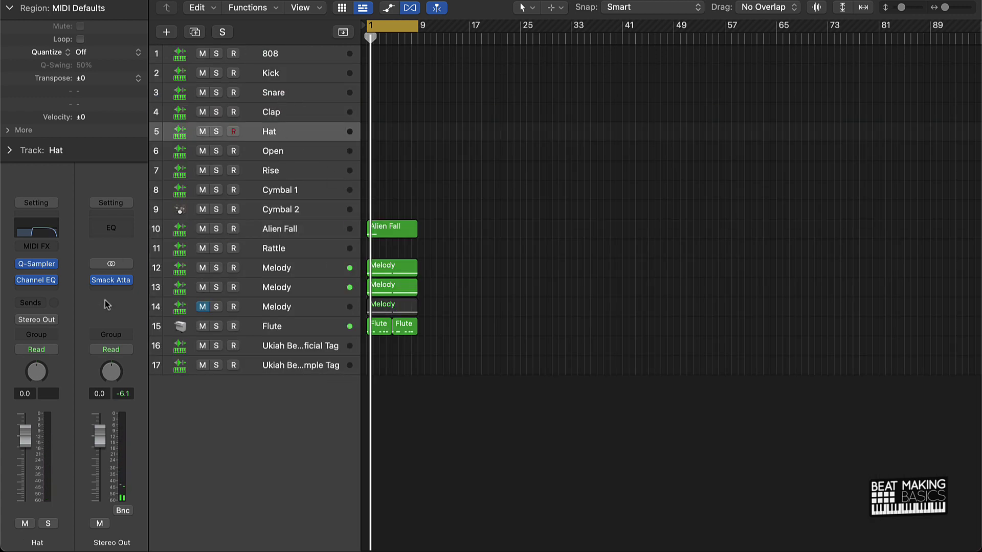
pyautogui.click(42, 264)
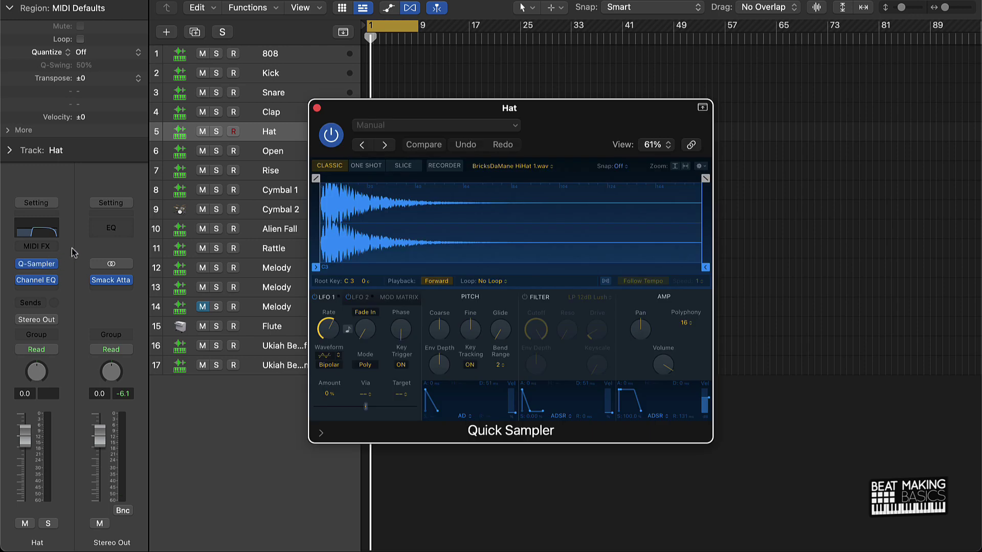
pyautogui.press('super+k')
pyautogui.press('k')
pyautogui.press('k')
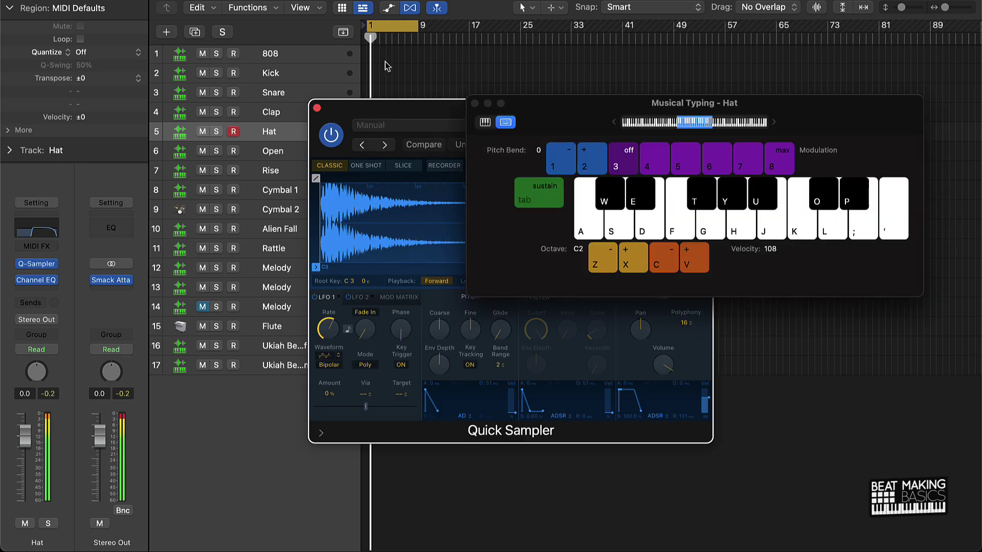
pyautogui.click(316, 108)
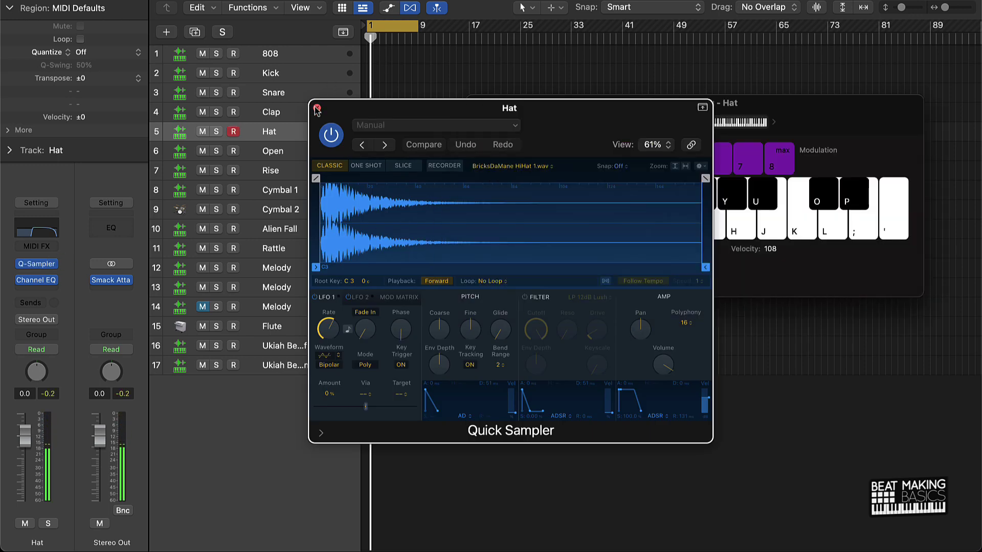
pyautogui.click(317, 108)
# Step: Close Musical Typing and open the Step Sequencer for the Hat track
pyautogui.press('p')
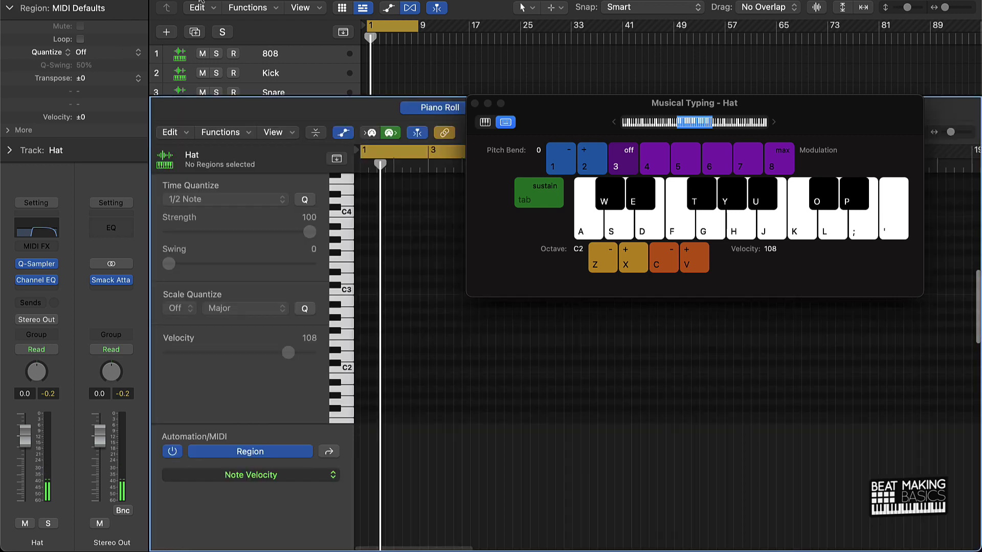
pyautogui.click(475, 102)
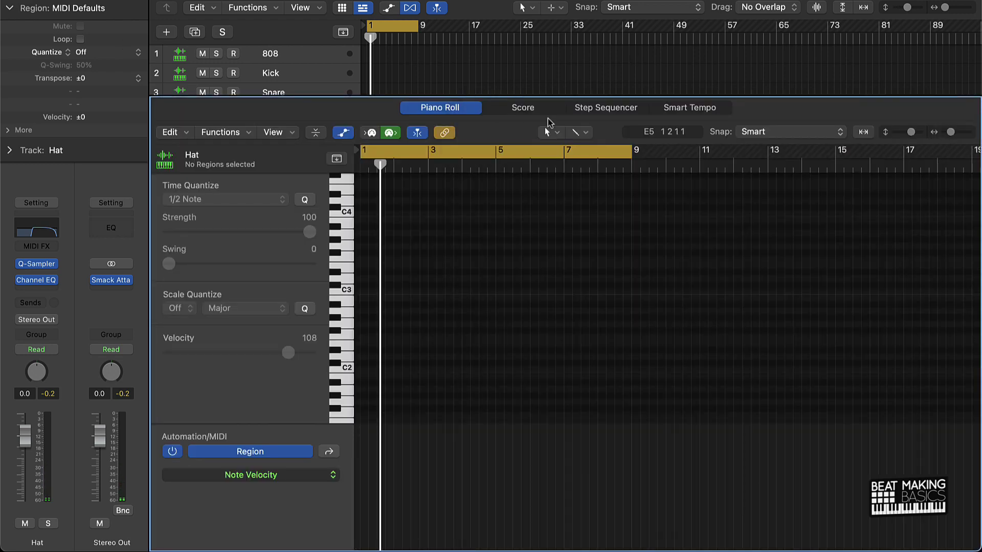
pyautogui.click(598, 109)
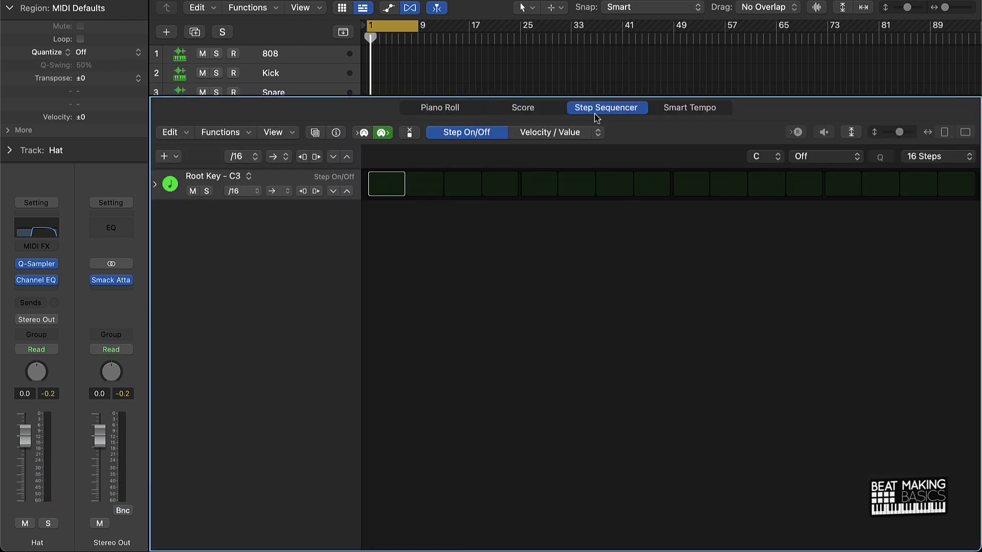
# Step: Turn on every other step of the 16-step Hat pattern, and extend the pattern to 64 steps
pyautogui.click(387, 185)
pyautogui.click(613, 185)
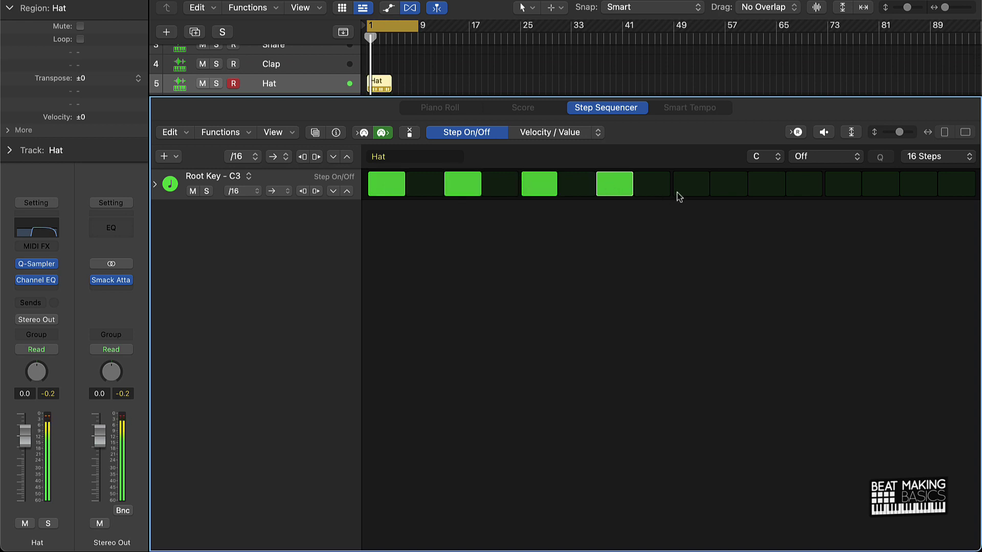
pyautogui.click(690, 185)
pyautogui.click(766, 185)
pyautogui.click(843, 186)
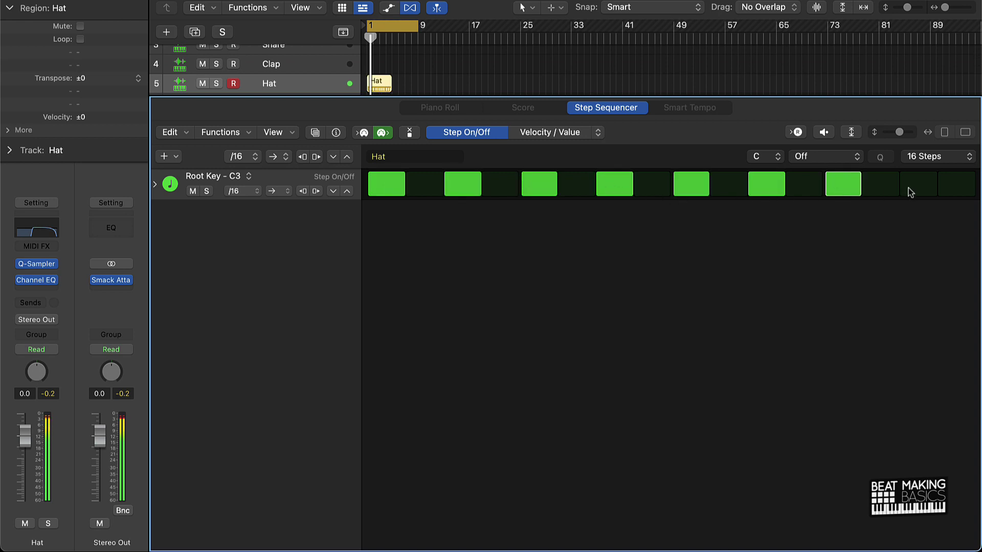
pyautogui.click(939, 160)
pyautogui.click(937, 235)
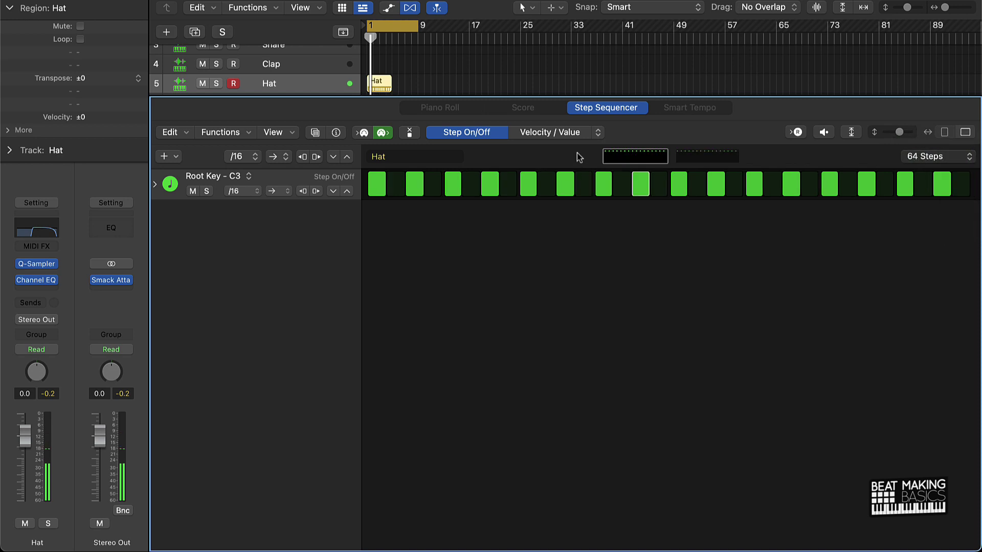
# Step: Set note repeats in the Hat pattern's second half: 3 and 2 on its third and fourth hits, 2 and 3 on its last two
pyautogui.click(596, 132)
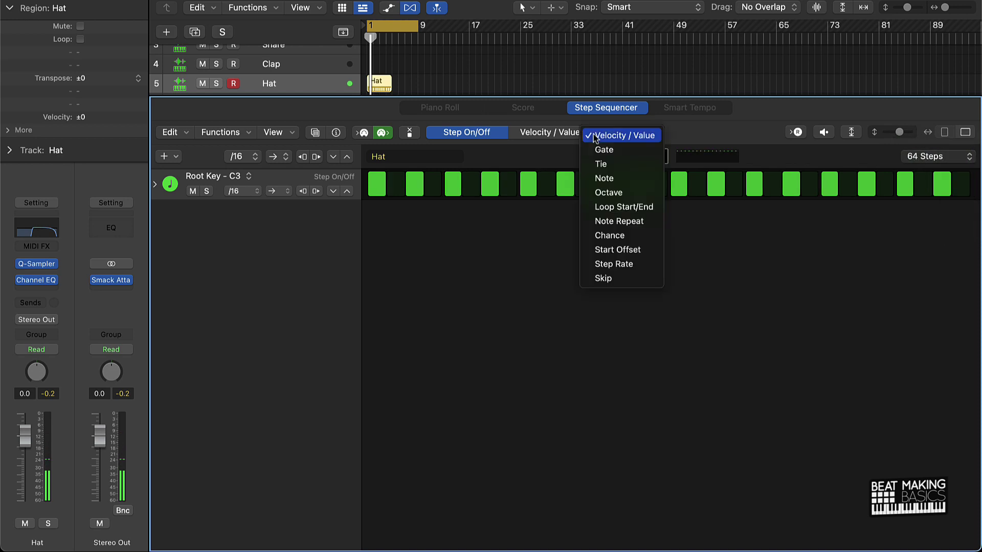
pyautogui.click(616, 224)
pyautogui.moveTo(378, 189); pyautogui.dragTo(413, 191)
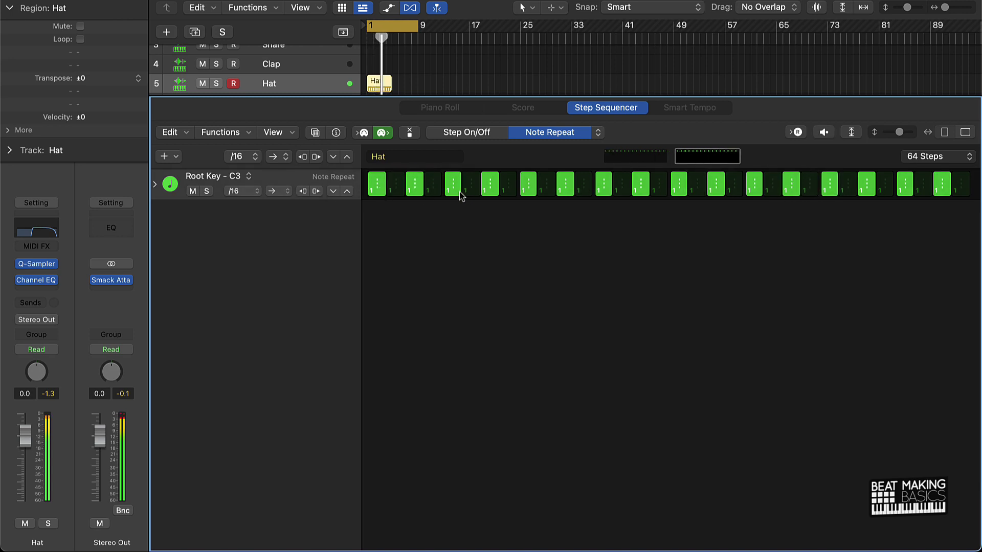
pyautogui.moveTo(459, 191)
pyautogui.mouseDown()
pyautogui.moveTo(490, 193)
pyautogui.moveTo(495, 211)
pyautogui.mouseUp()
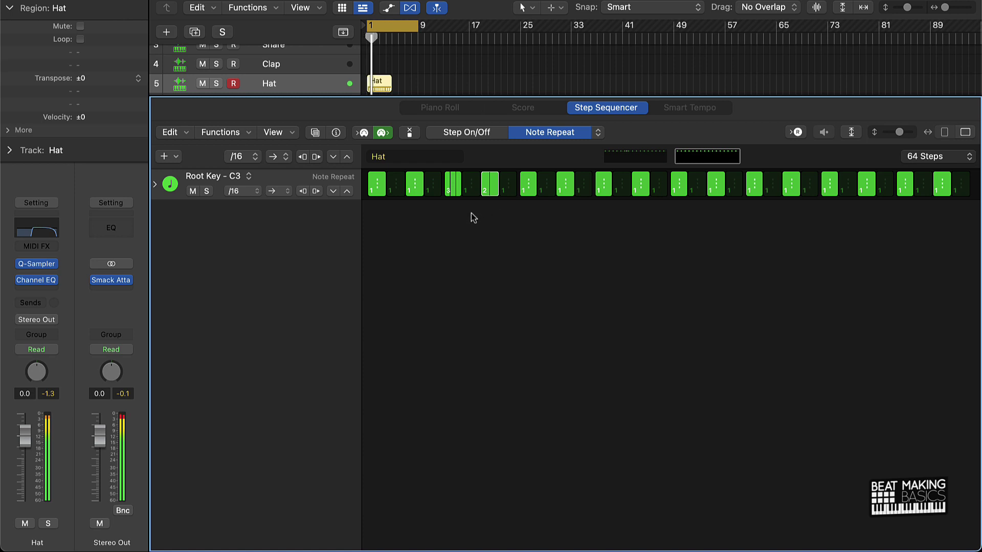
pyautogui.moveTo(908, 194); pyautogui.dragTo(941, 200)
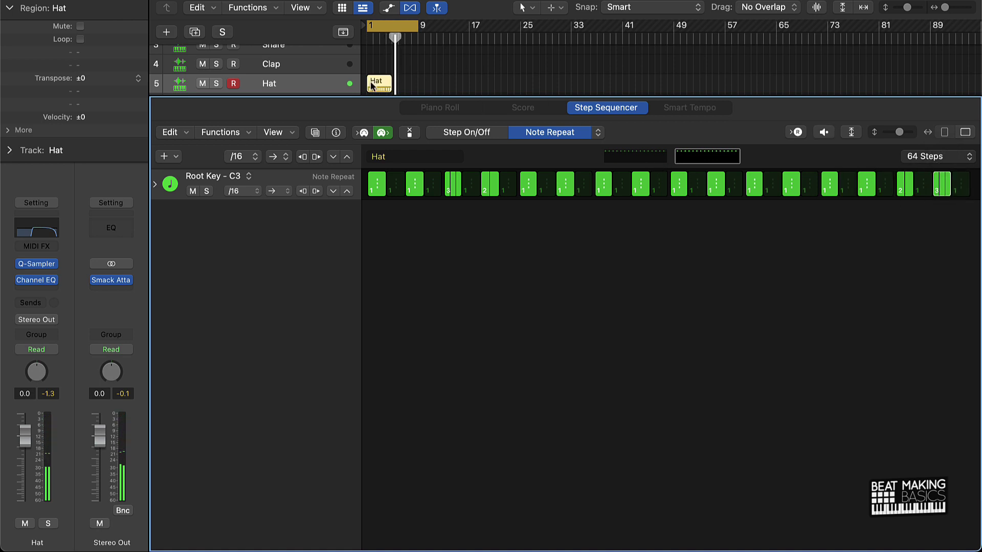
# Step: Copy the Hat pattern region to bar 5, select both Hat regions, and close the Step Sequencer
pyautogui.moveTo(372, 85); pyautogui.dragTo(398, 90)
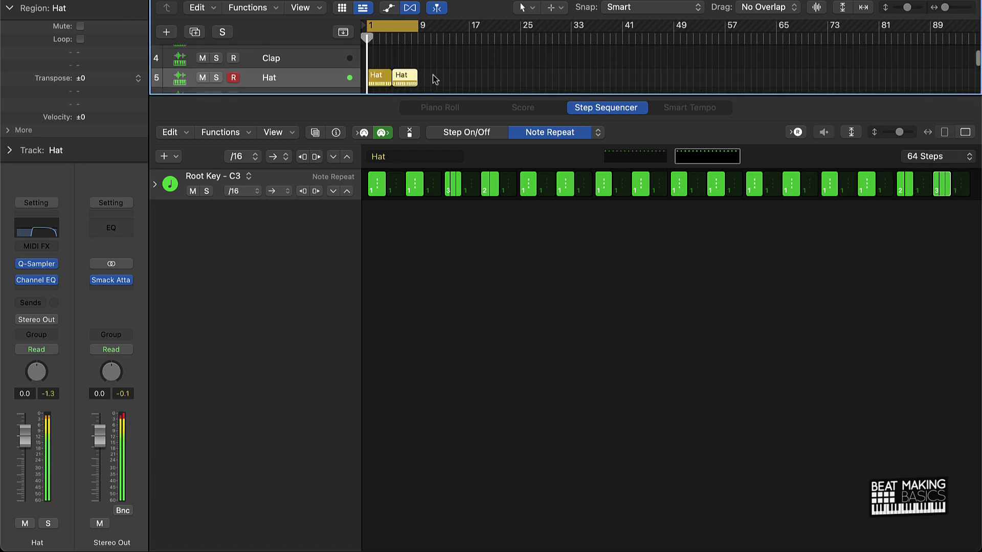
pyautogui.keyDown('shift'); pyautogui.click(375, 80); pyautogui.keyUp('shift')
pyautogui.press('e')
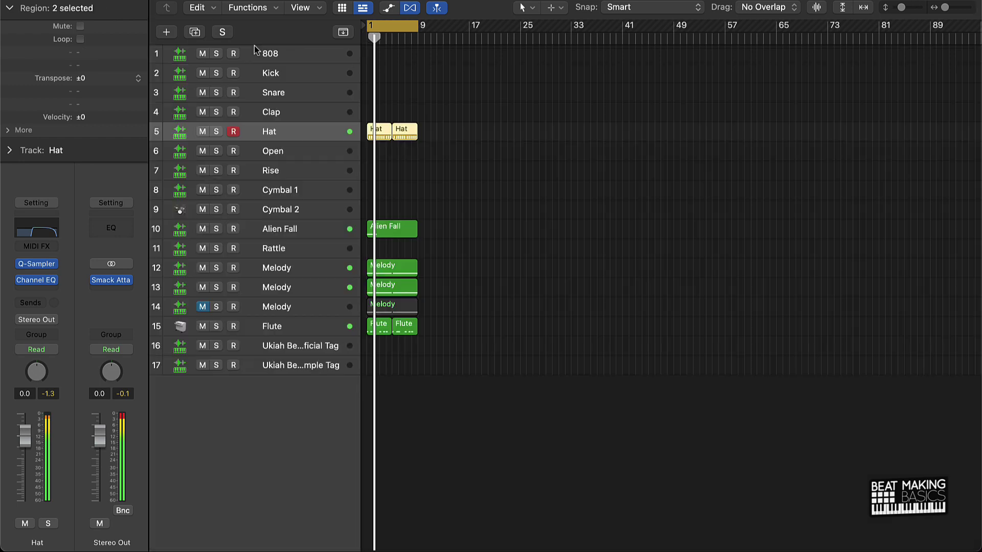
# Step: Open Musical Typing for the Clap track and record evenly spaced clap hits over bars 5 to 8
pyautogui.click(280, 113)
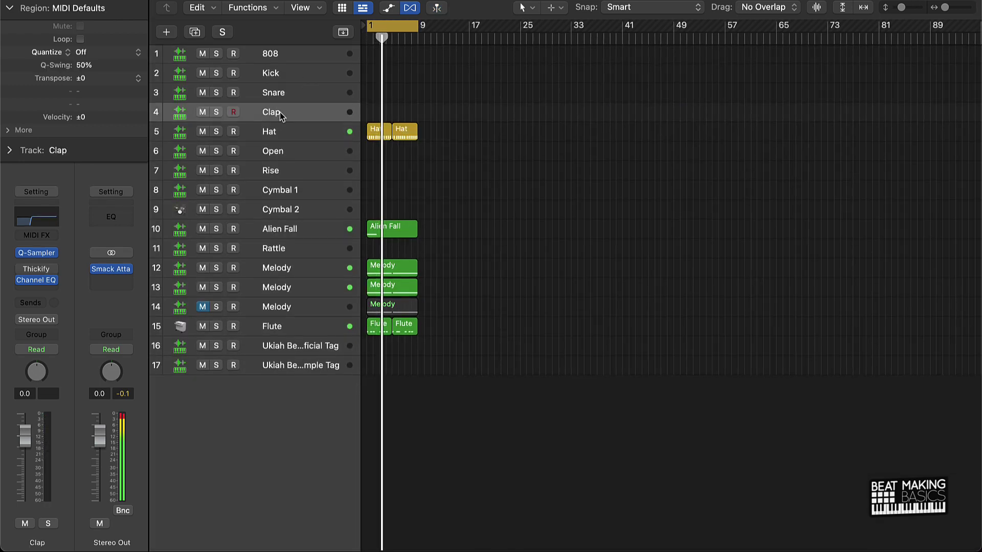
pyautogui.press('super+k')
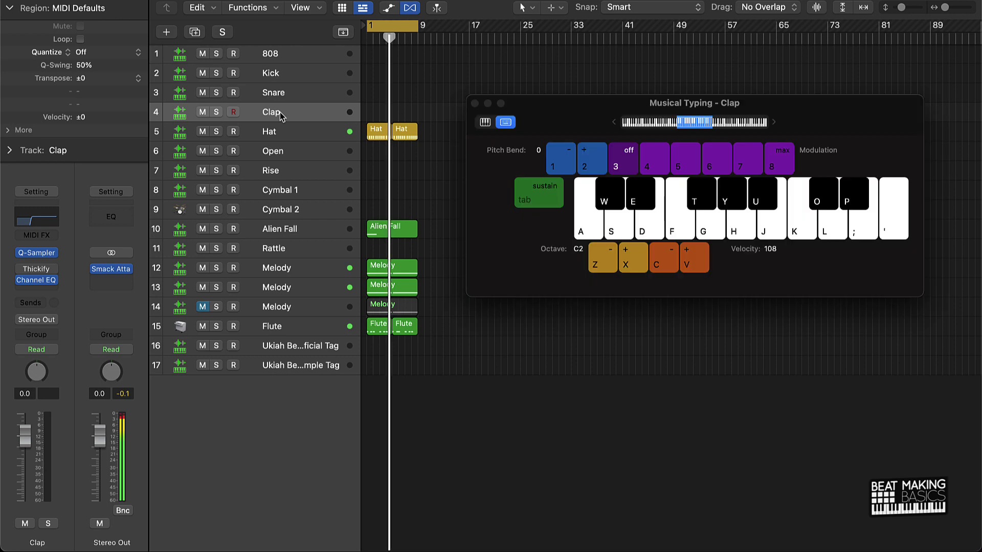
pyautogui.press('k')
pyautogui.press('r')
pyautogui.press('k')
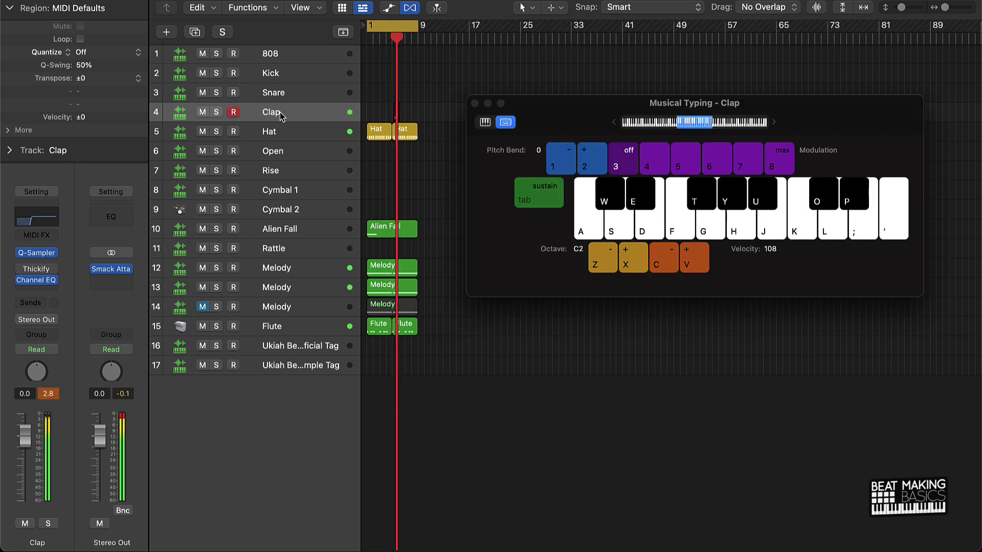
pyautogui.press('k')
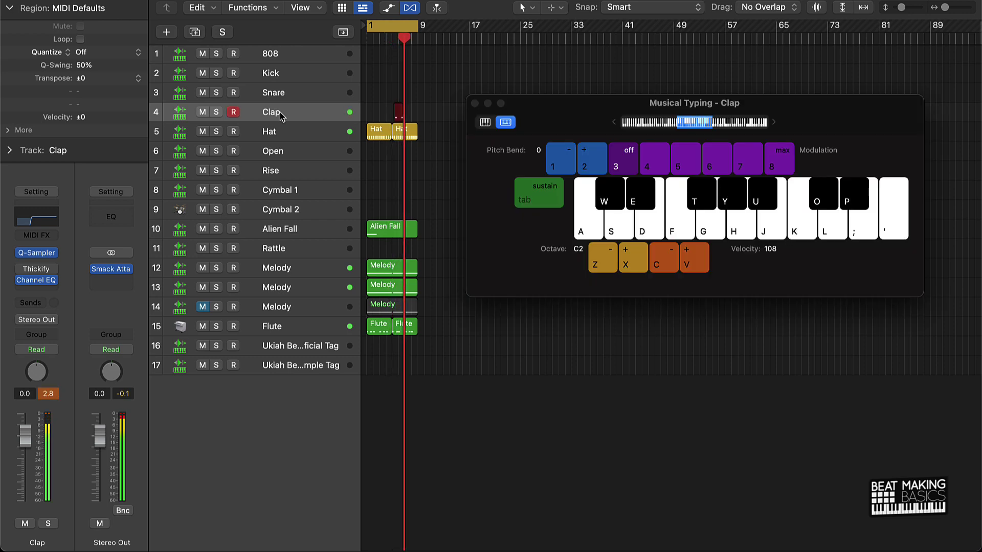
pyautogui.press('k')
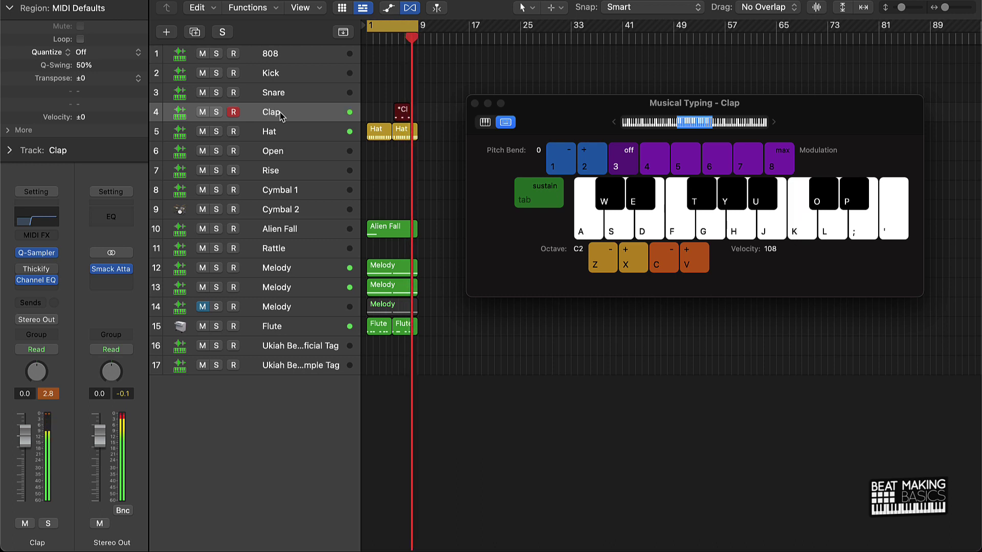
pyautogui.press('k')
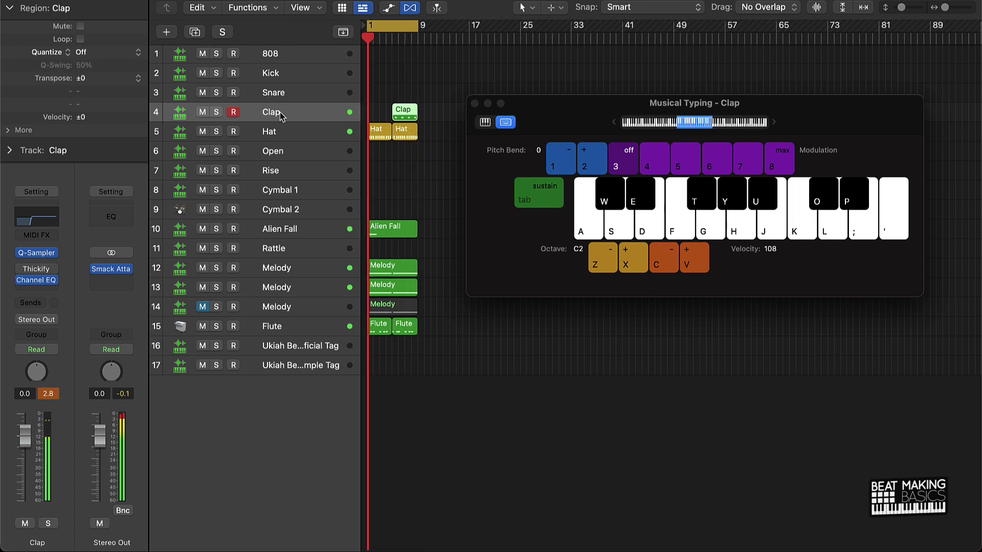
# Step: Record clap hits over bars 1 to 4 as the cycle repeats, and join the two Clap regions into one
pyautogui.press('k')
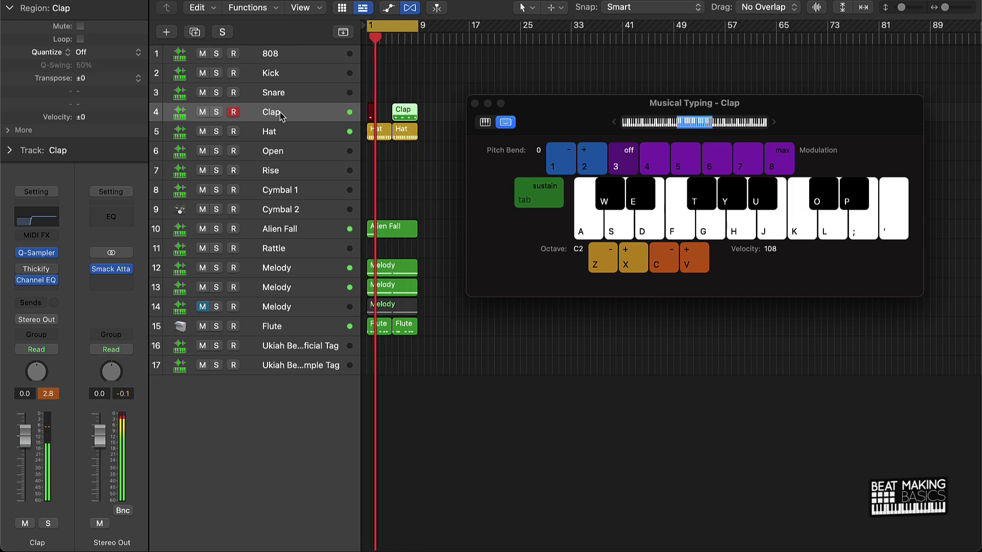
pyautogui.press('k')
pyautogui.press('k')
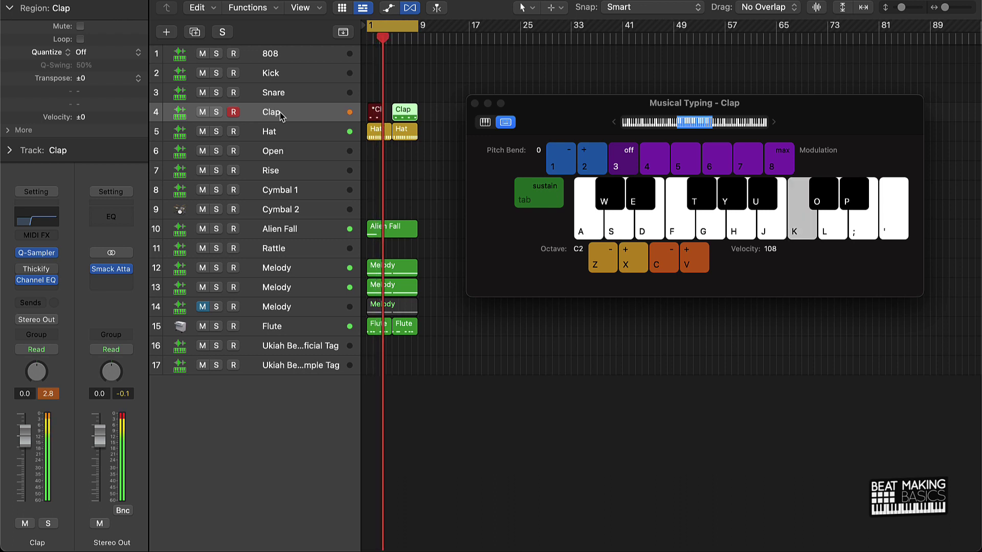
pyautogui.press('k')
pyautogui.press('k')
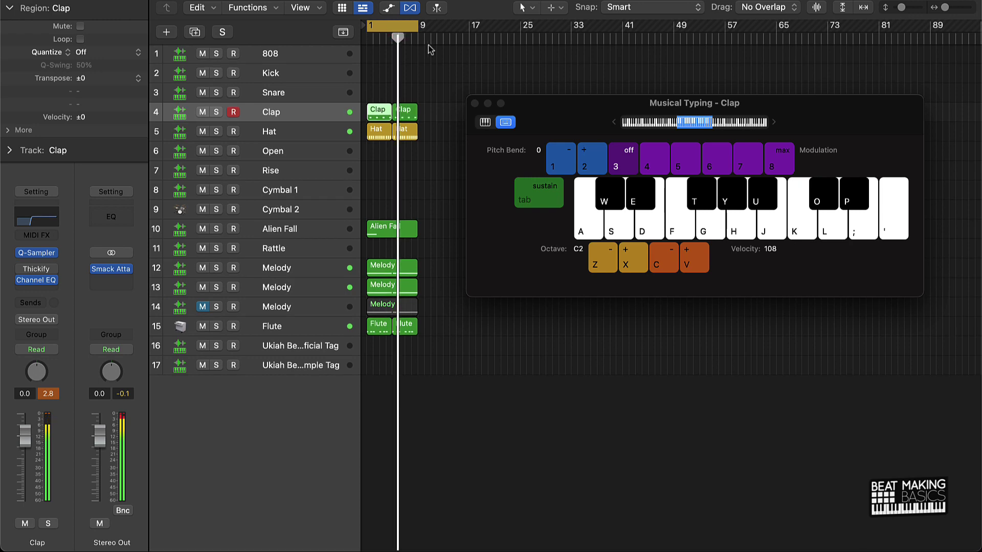
pyautogui.hotkey('shift', 'r')
pyautogui.press('k')
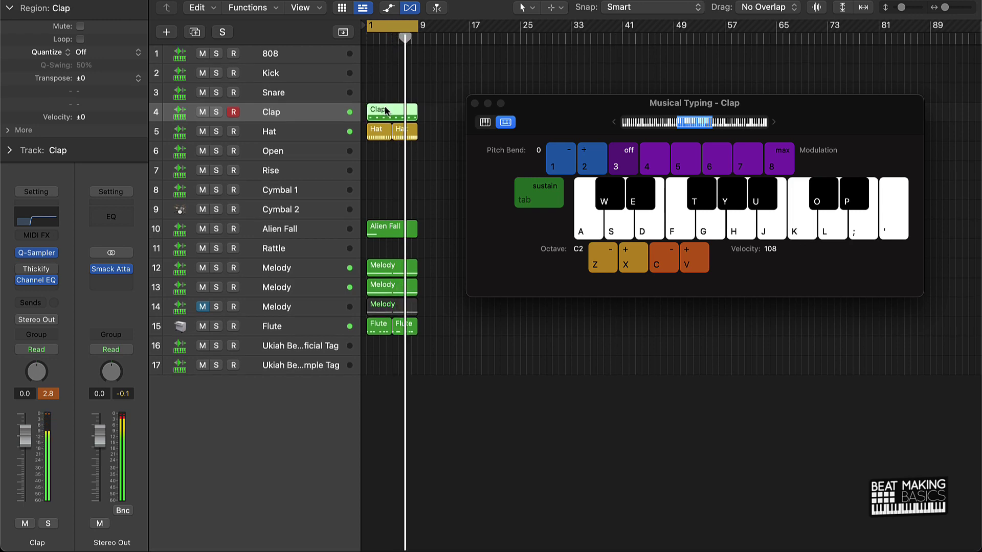
pyautogui.press('super+j')
# Step: Record a syncopated kick pattern on C3 across bars 1 to 8 of the Kick track with Musical Typing
pyautogui.click(302, 76)
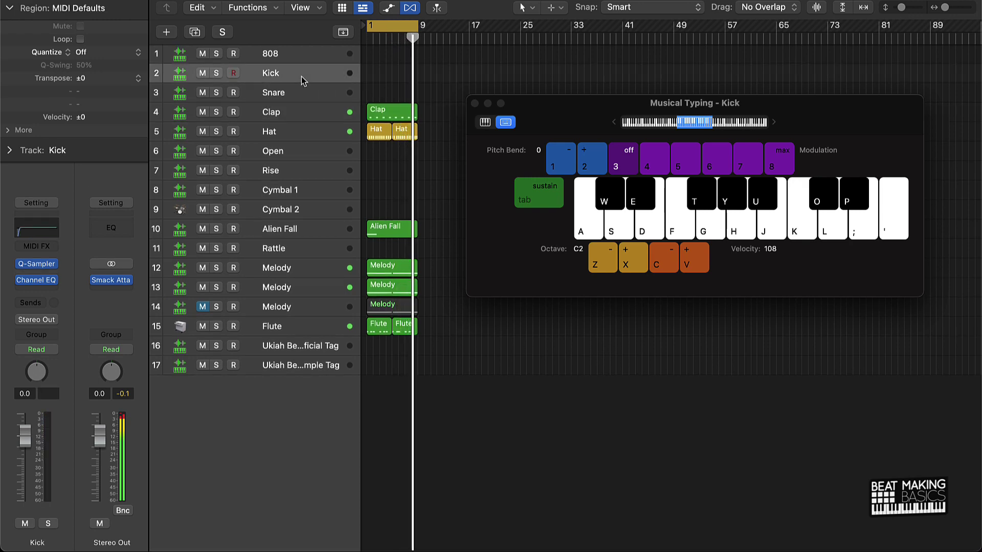
pyautogui.press('space')
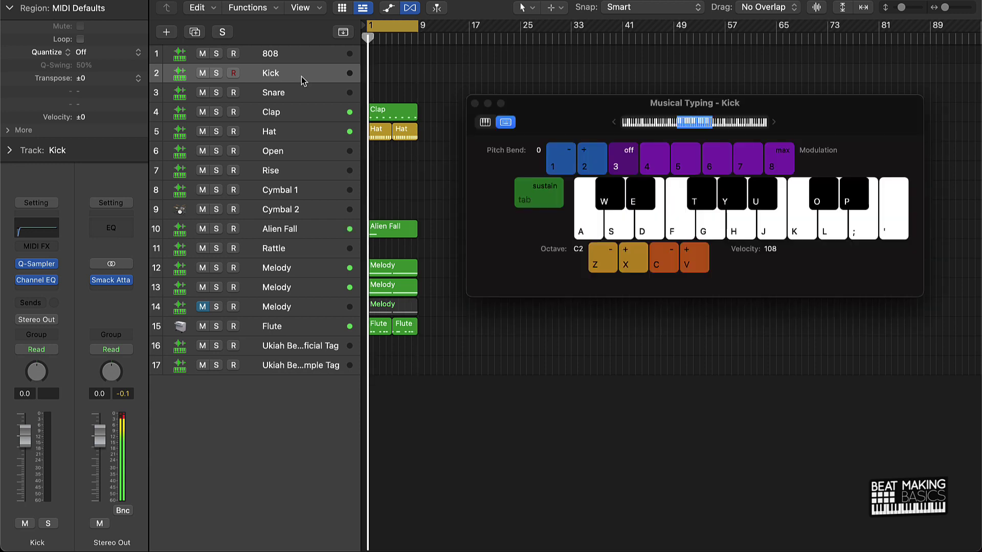
pyautogui.press('r')
pyautogui.press('k')
pyautogui.press('k')
pyautogui.press('k')
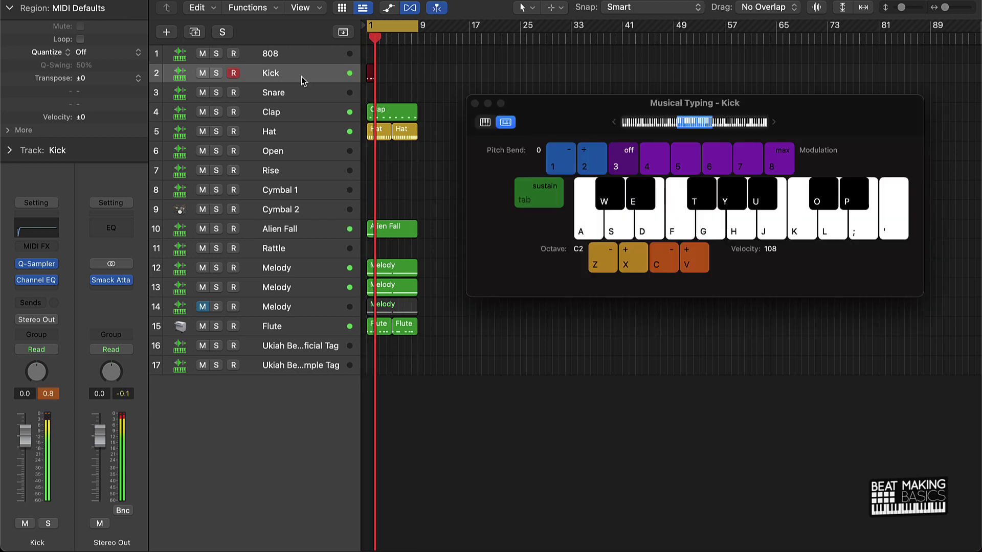
pyautogui.press('k')
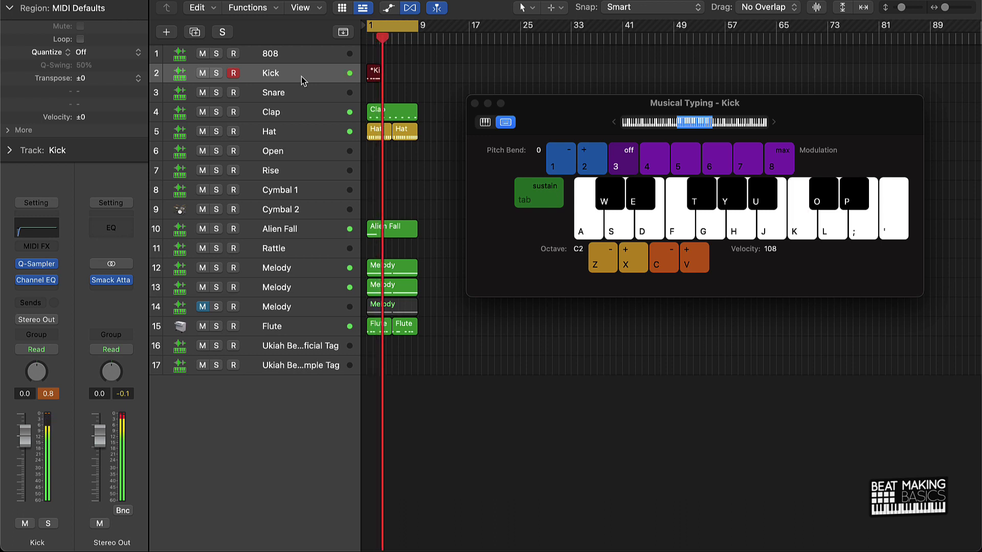
pyautogui.press('k')
pyautogui.press('k')
pyautogui.press('k')
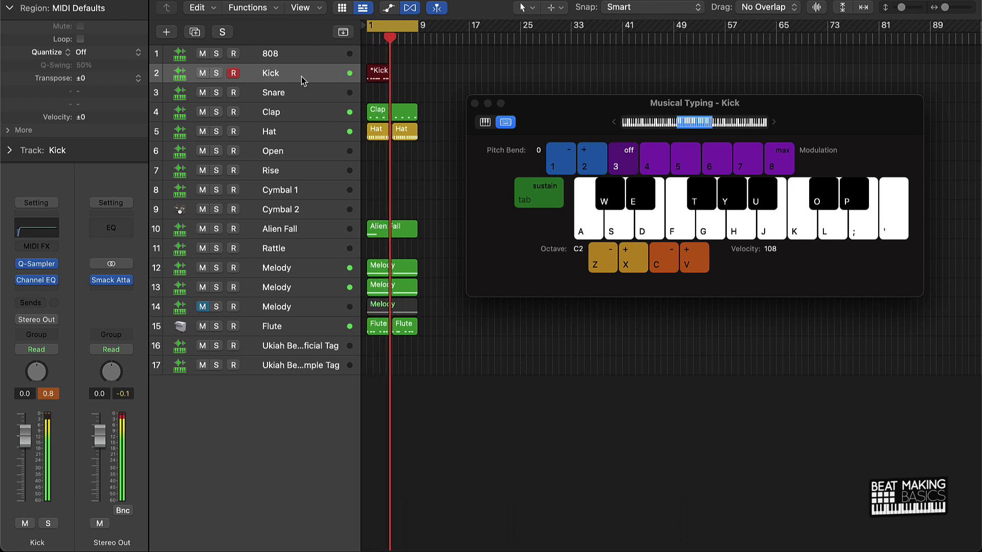
pyautogui.press('k')
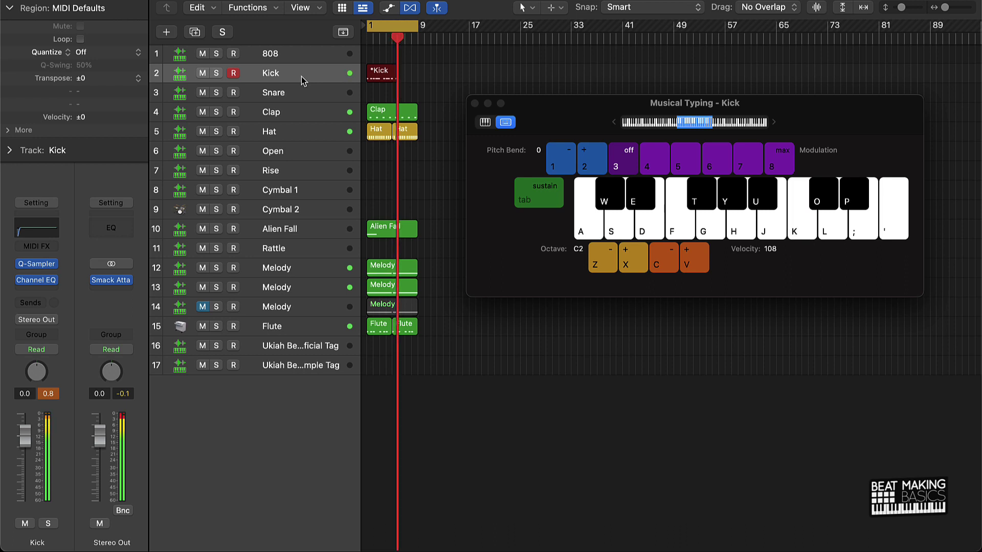
pyautogui.press('k')
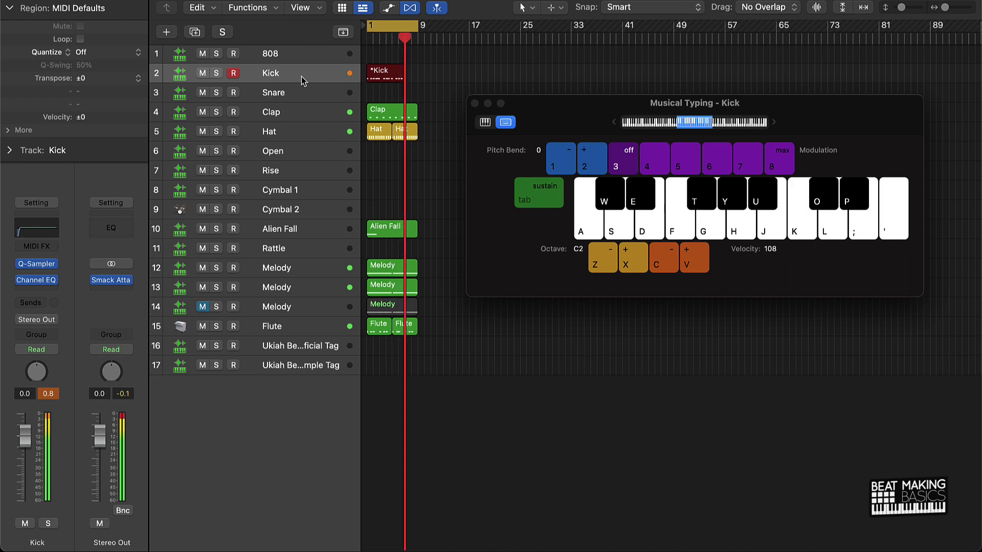
pyautogui.press('k')
pyautogui.press('k')
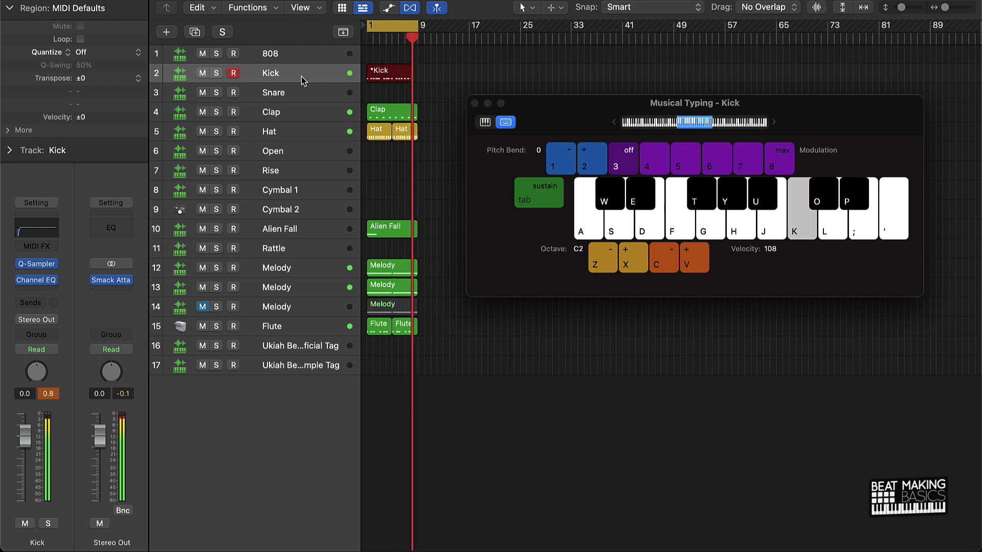
pyautogui.press('space')
pyautogui.press('space')
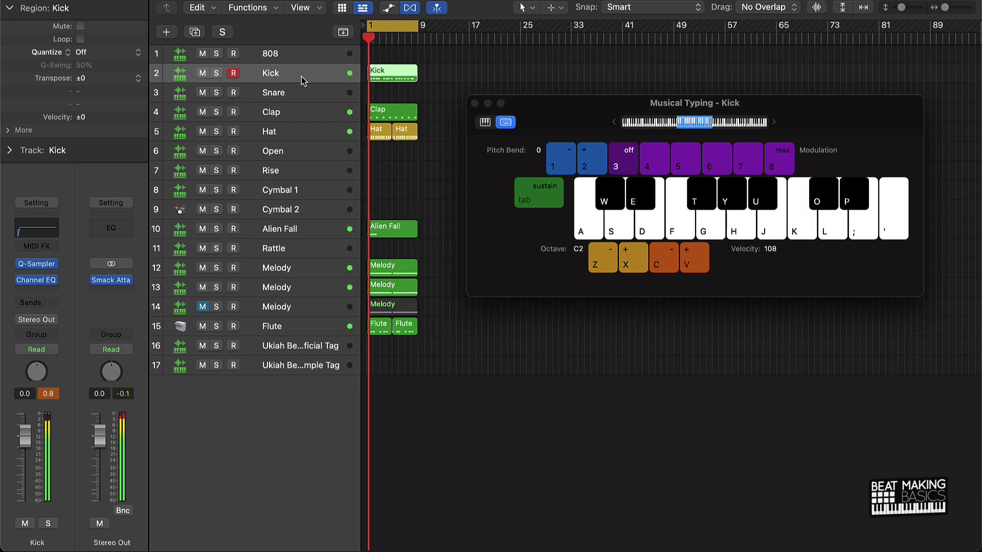
pyautogui.press('k')
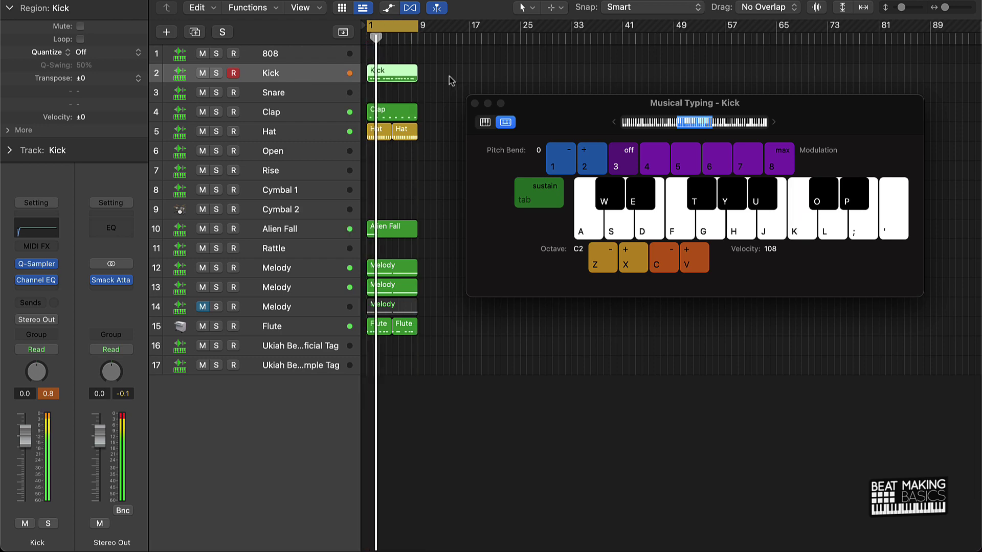
# Step: Quantize all notes of the Kick region to 1/8 Swing A in the Piano Roll, and close the editor
pyautogui.doubleClick(392, 74)
pyautogui.press('super+a')
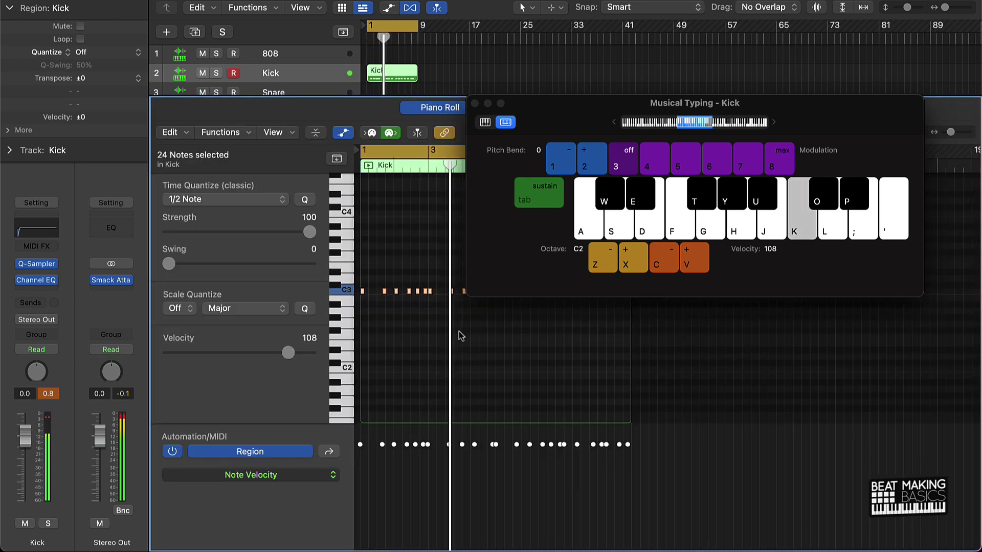
pyautogui.moveTo(558, 124); pyautogui.dragTo(571, 54)
pyautogui.click(266, 204)
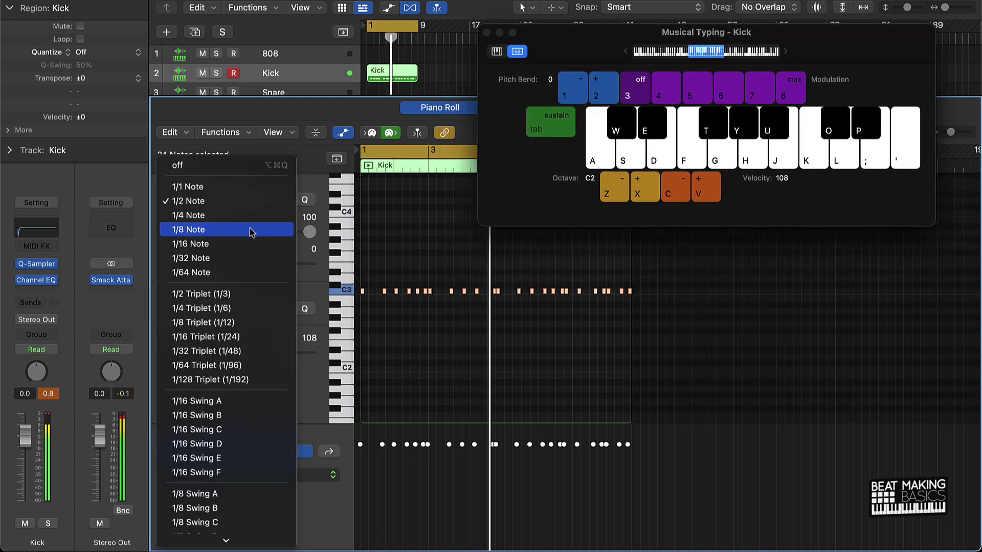
pyautogui.click(215, 494)
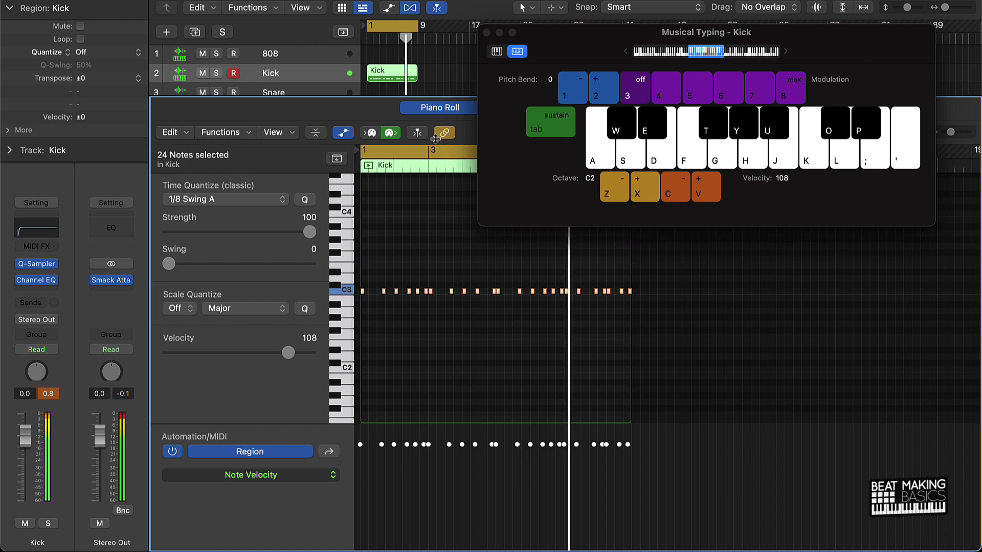
pyautogui.press('p')
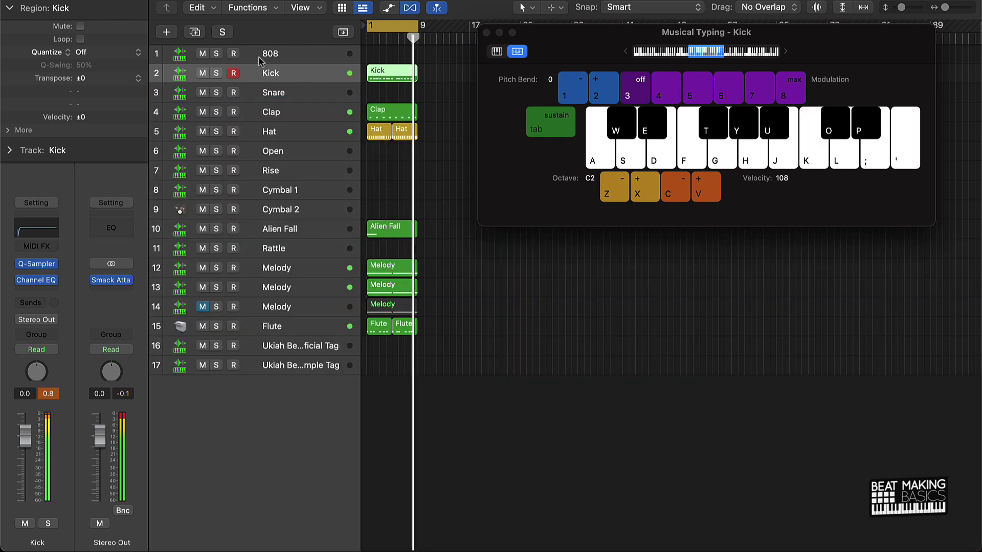
# Step: Audition bass notes on the 808 track over the playing loop, trying Musical Typing octaves C3 and C2
pyautogui.click(271, 53)
pyautogui.press('k')
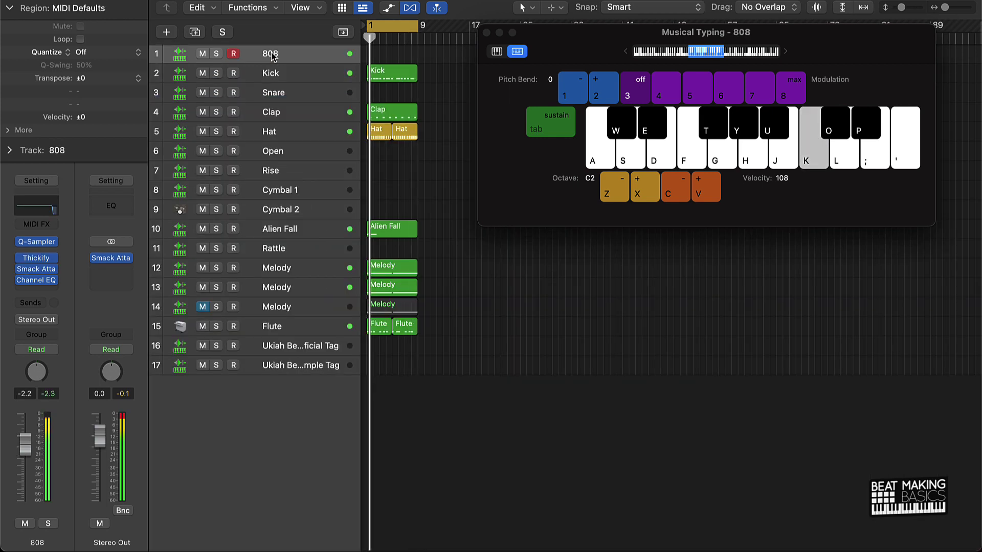
pyautogui.press('x')
pyautogui.press('k')
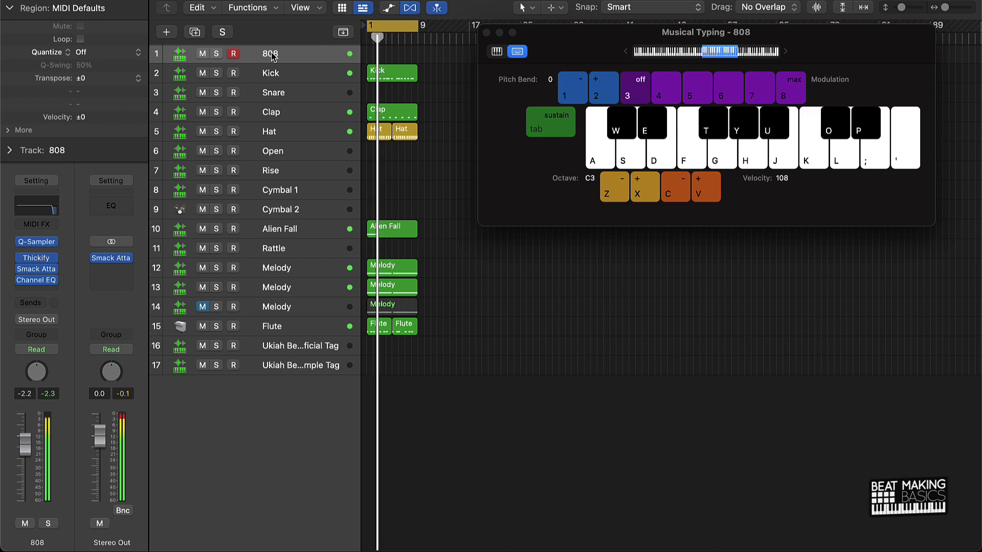
pyautogui.press('j')
pyautogui.press('h')
pyautogui.press('g')
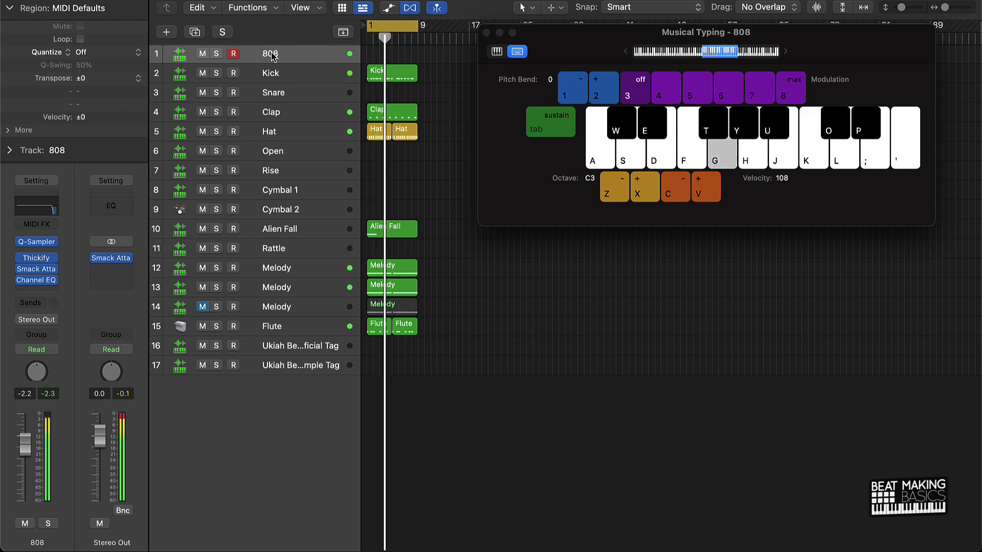
pyautogui.press('f')
pyautogui.press('g')
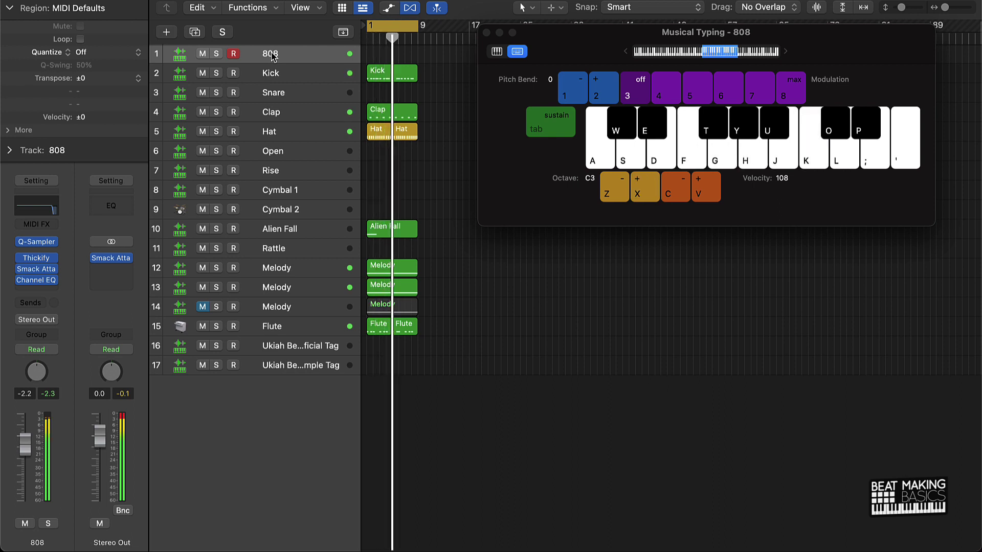
pyautogui.press('h')
pyautogui.press('g')
pyautogui.press('z')
pyautogui.press('f')
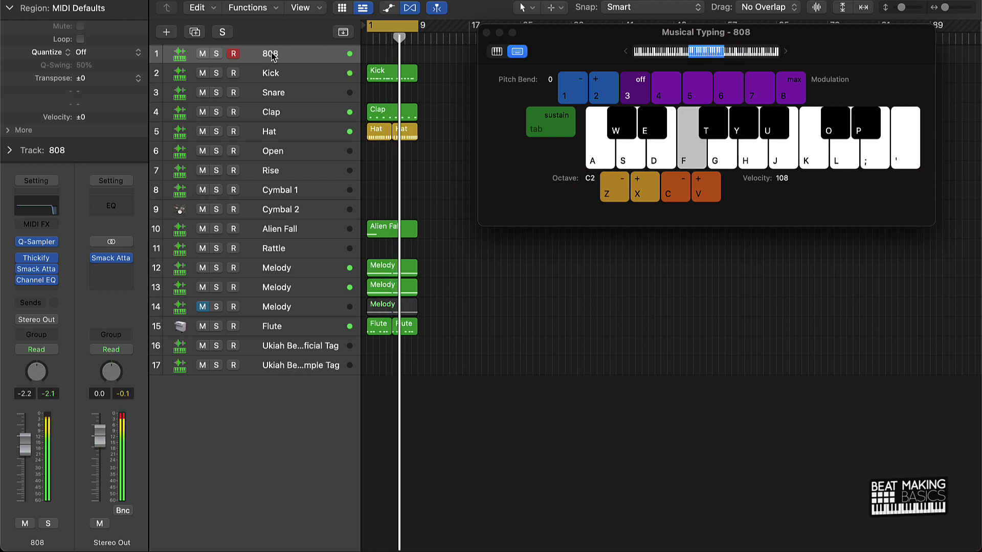
pyautogui.press('g')
pyautogui.press('h')
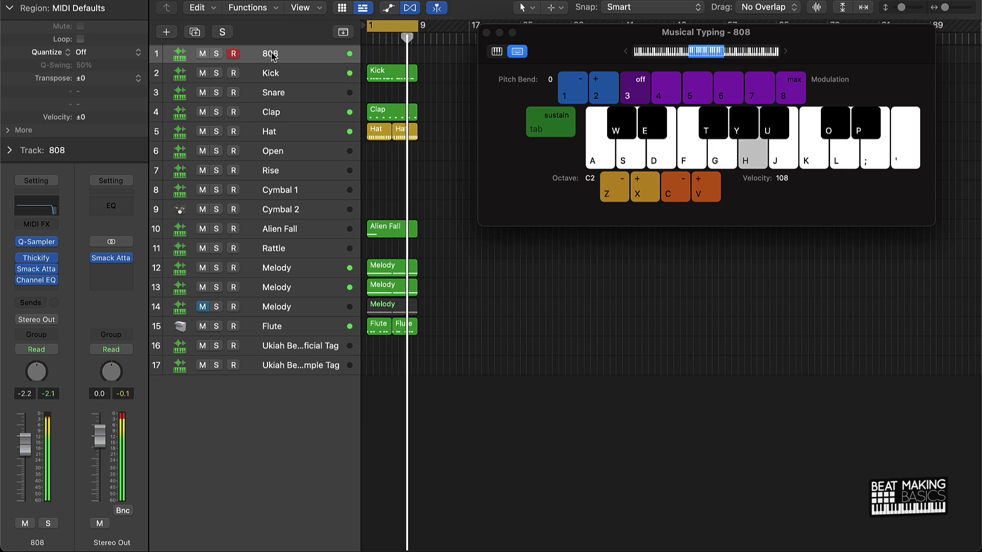
# Step: Raise Musical Typing to octave C3 and audition 808 bass notes around F, G and A over the playing loop
pyautogui.press('x')
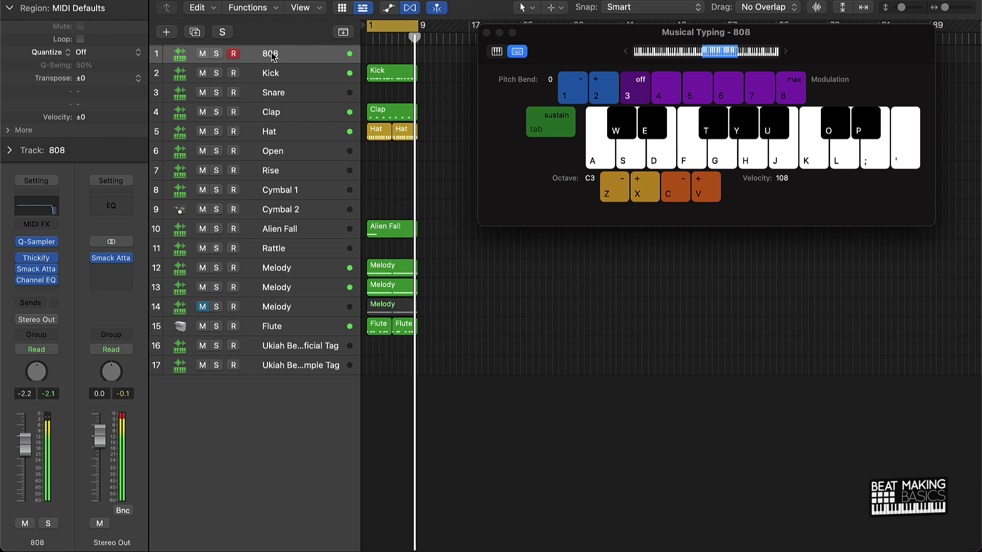
pyautogui.press('g')
pyautogui.press('h')
pyautogui.press('g')
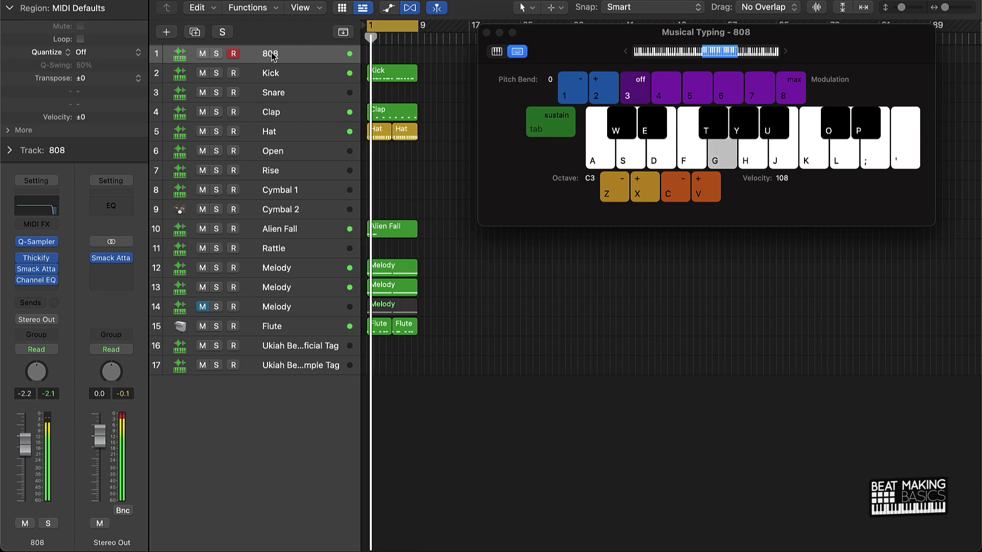
pyautogui.press('f')
pyautogui.press('g')
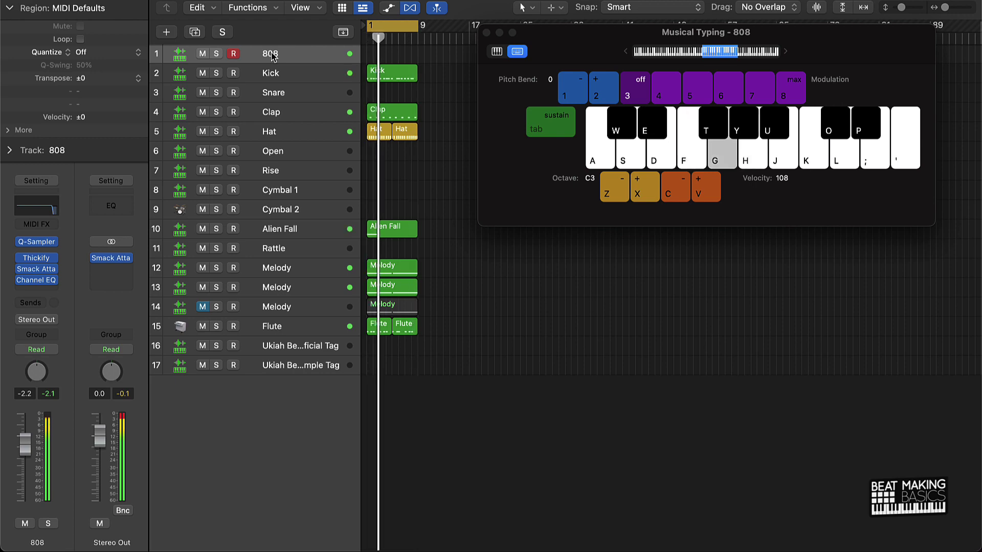
pyautogui.press('h')
pyautogui.press('g')
pyautogui.press('j')
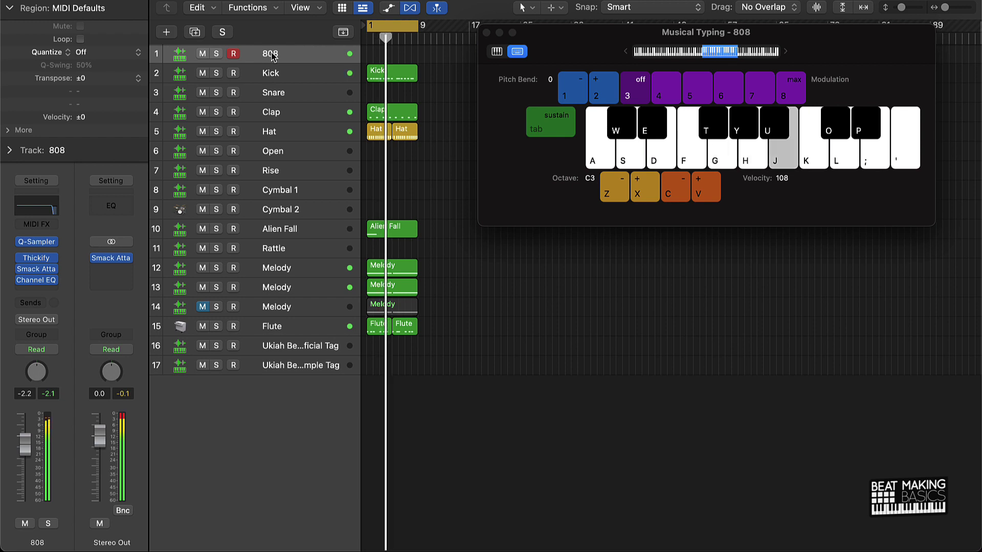
pyautogui.press('k')
pyautogui.press('l')
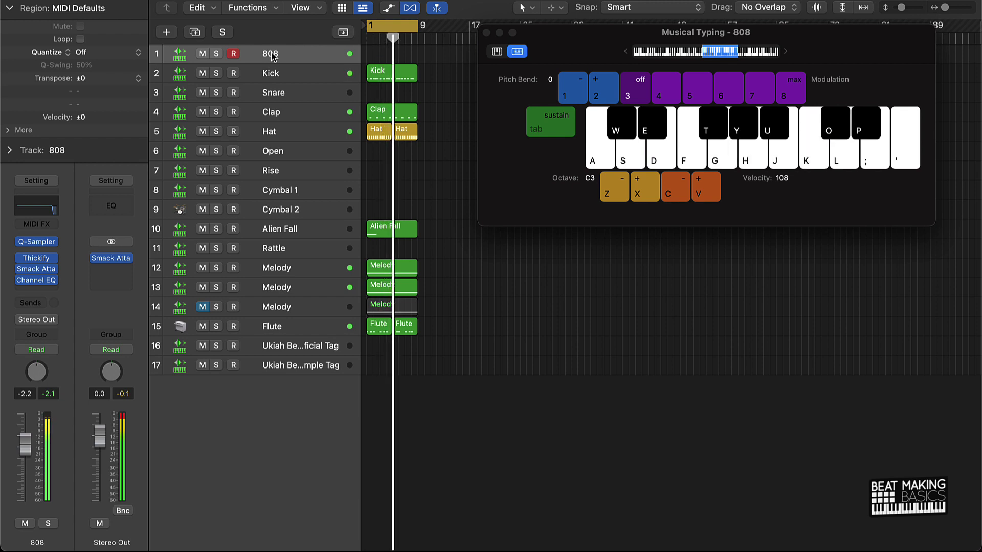
pyautogui.press('g')
pyautogui.press('h')
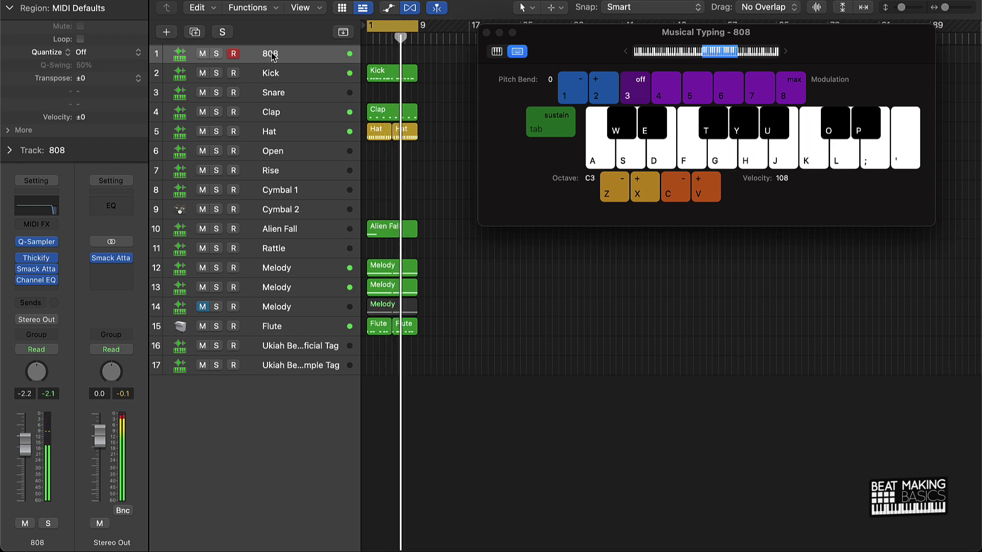
pyautogui.press('h')
pyautogui.press('h')
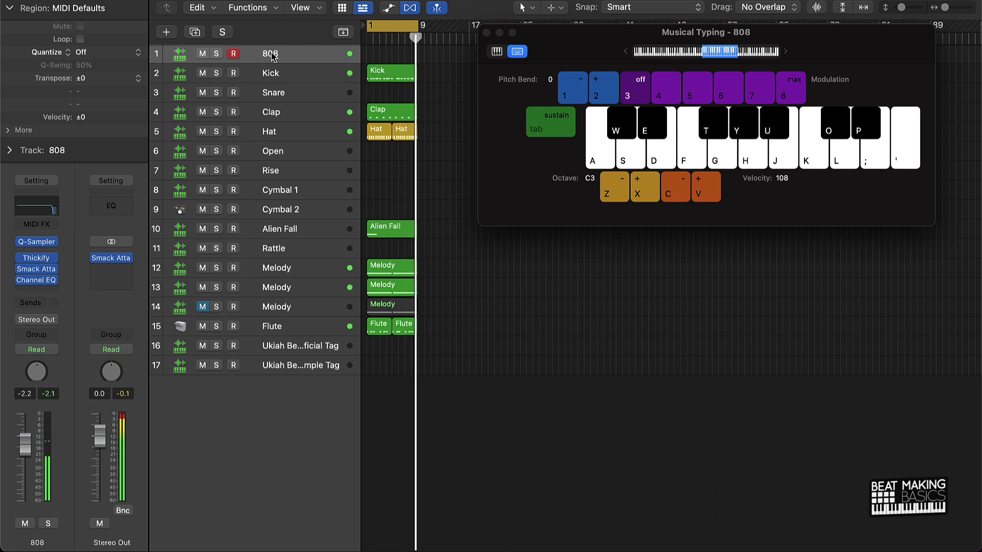
pyautogui.press('h')
pyautogui.press('g')
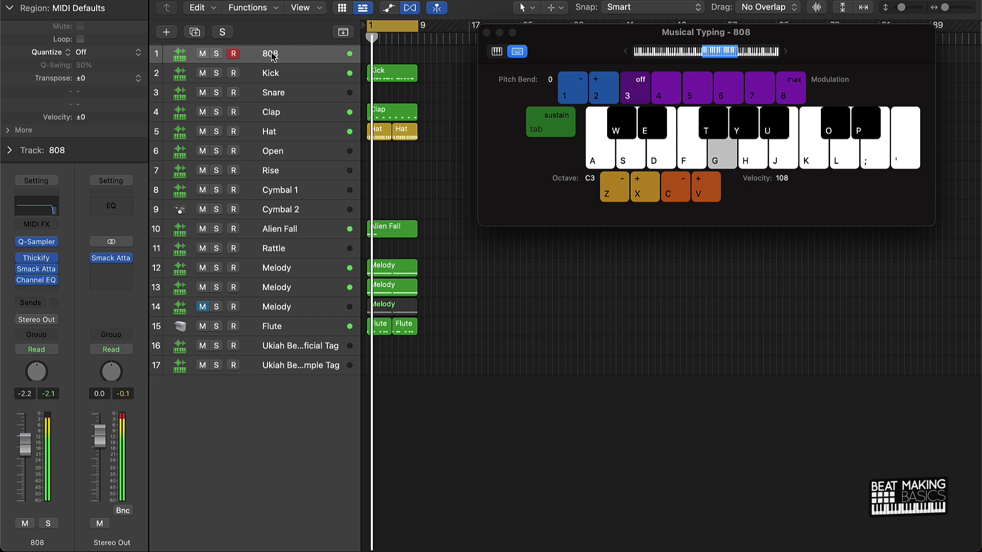
pyautogui.press('f')
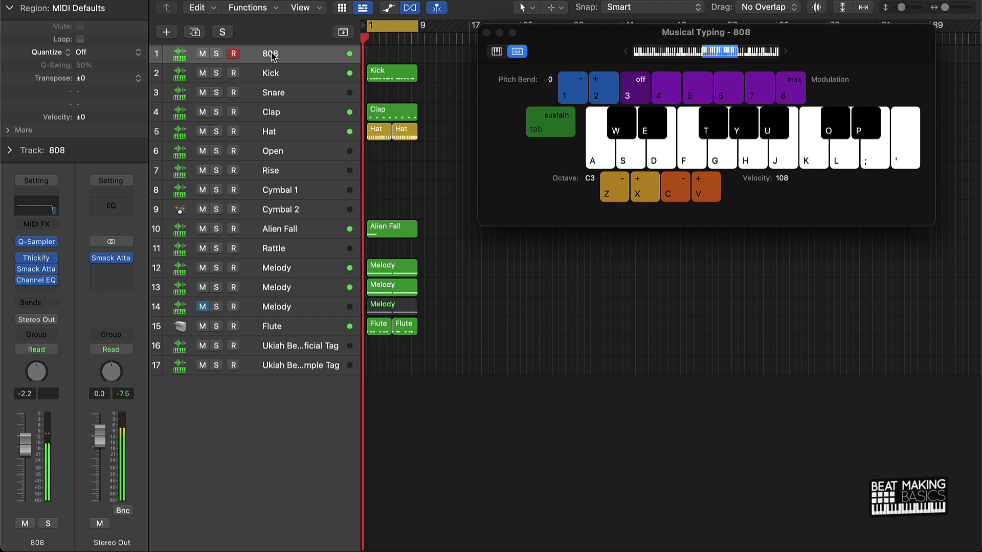
# Step: Record an 808 bass line on A3, G3 and F3 across bars 1 to 8 with Musical Typing
pyautogui.press('h')
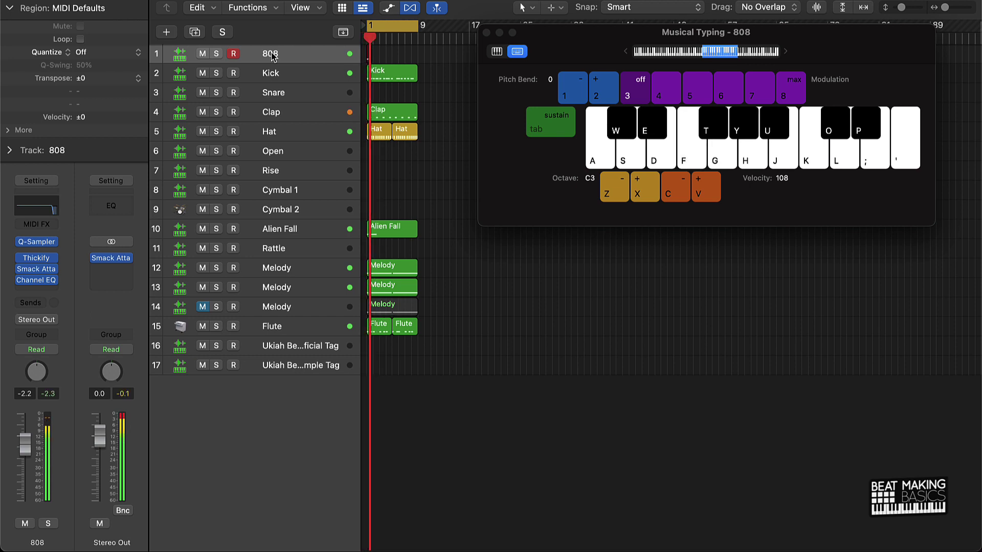
pyautogui.press('g')
pyautogui.press('f')
pyautogui.press('g')
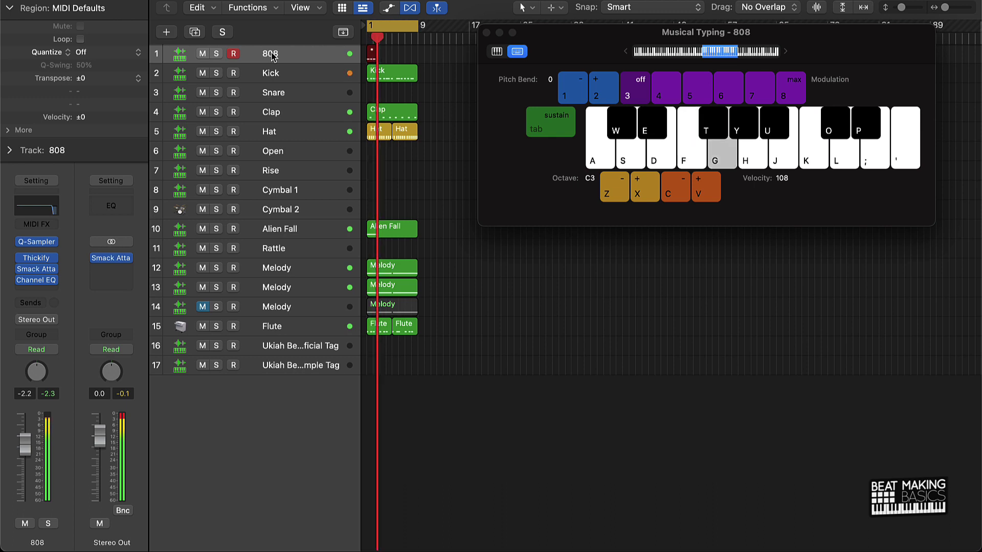
pyautogui.press('h')
pyautogui.press('g')
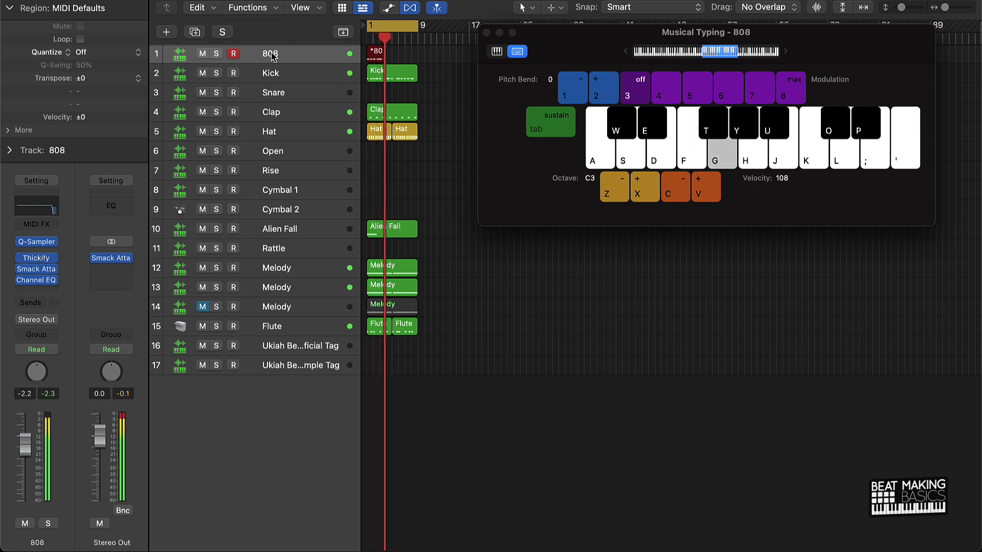
pyautogui.press('f')
pyautogui.press('g')
pyautogui.press('h')
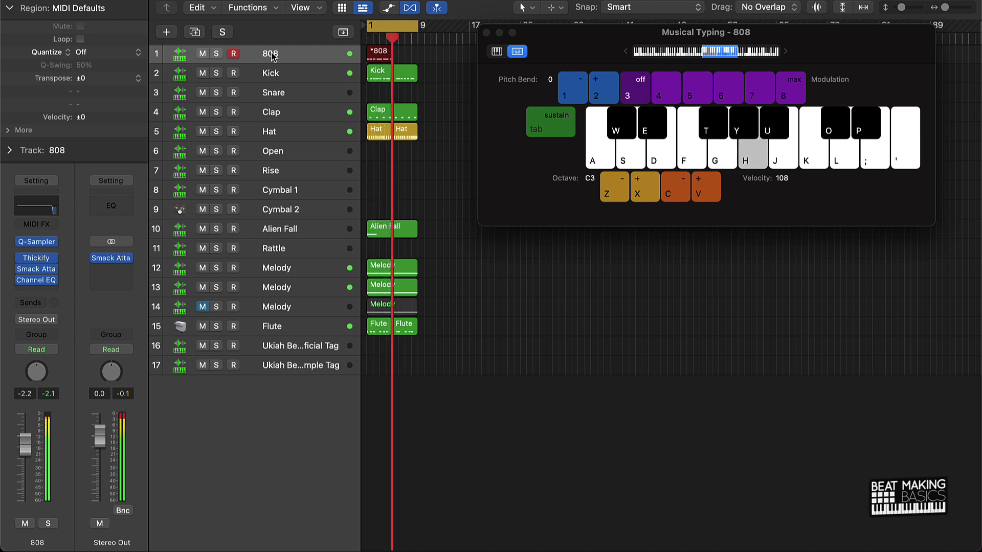
pyautogui.press('g')
pyautogui.press('f')
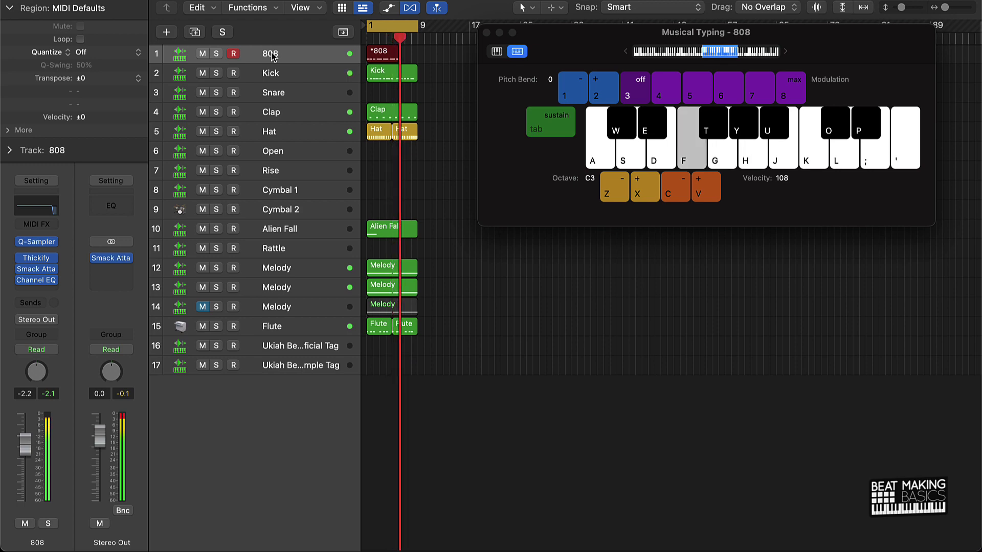
pyautogui.press('h')
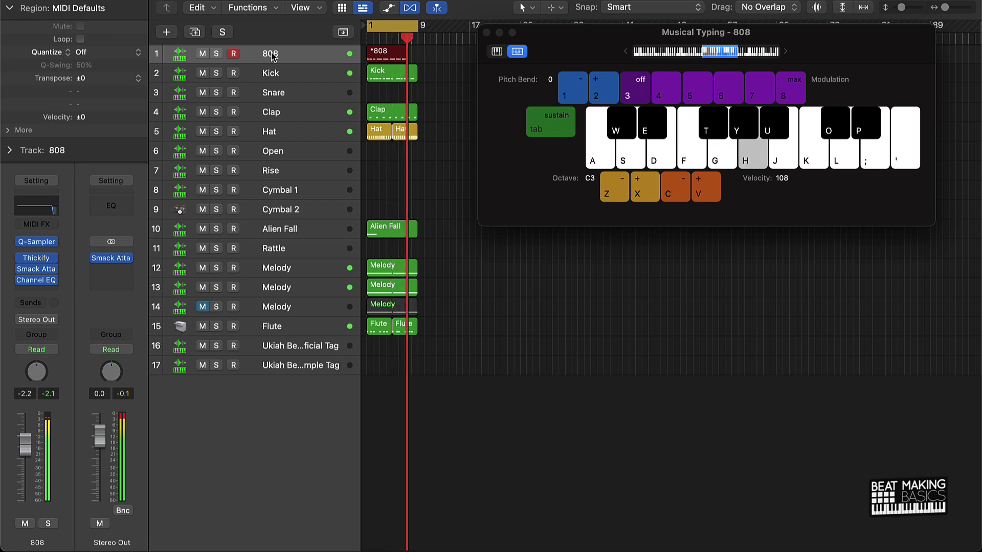
pyautogui.press('g')
pyautogui.press('f')
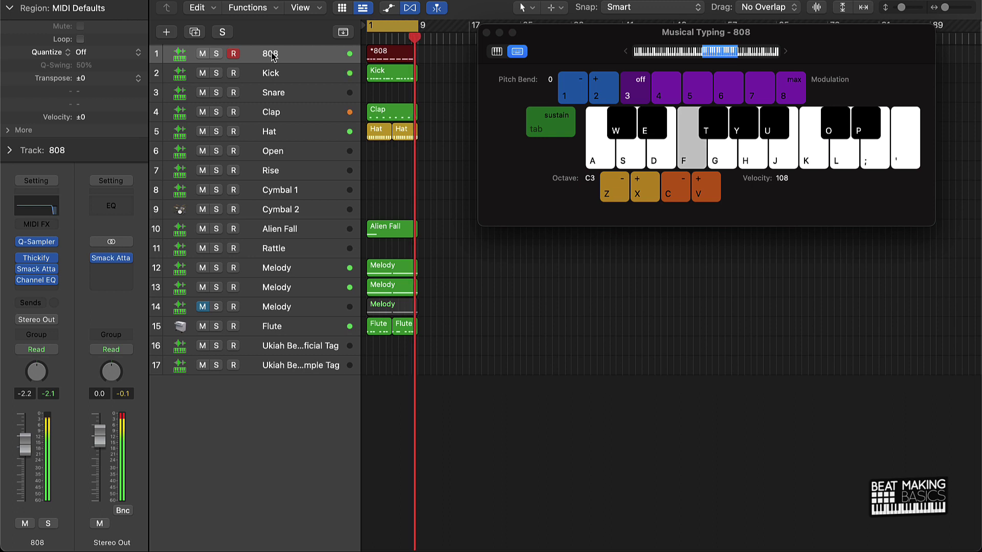
pyautogui.press('h')
pyautogui.press('space')
pyautogui.press('space')
pyautogui.press('g')
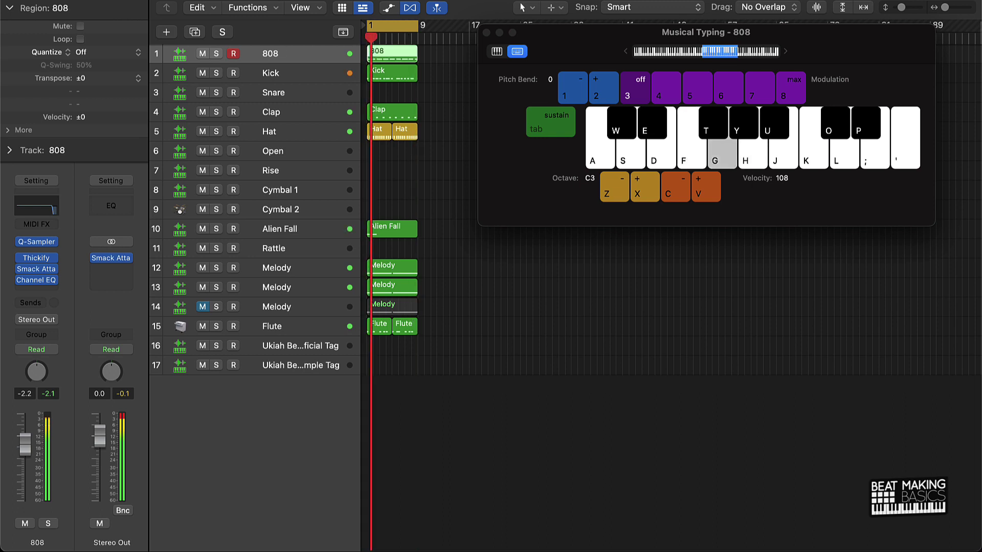
pyautogui.press('f')
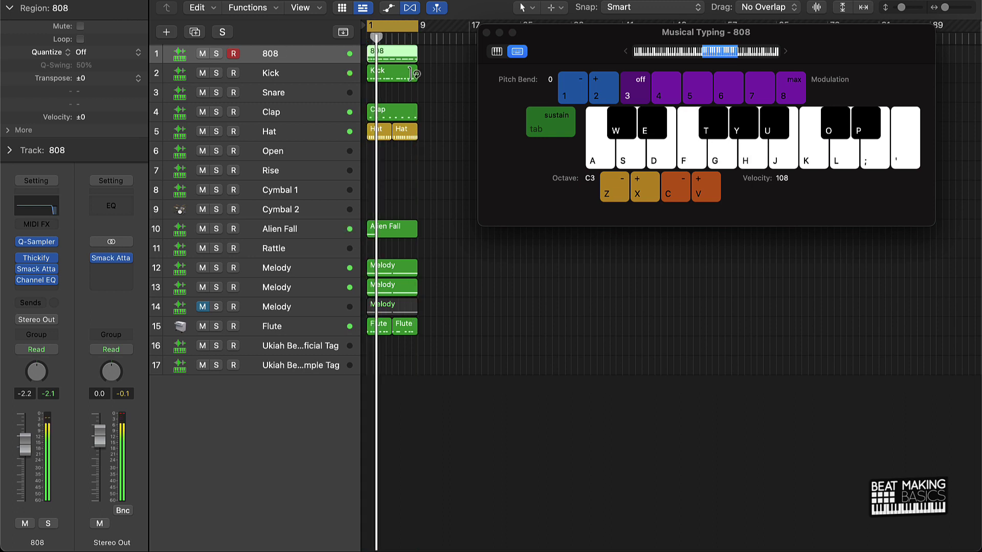
# Step: Quantize all notes of the 808 region to 1/8 Swing A in the Piano Roll, and close Musical Typing
pyautogui.doubleClick(413, 61)
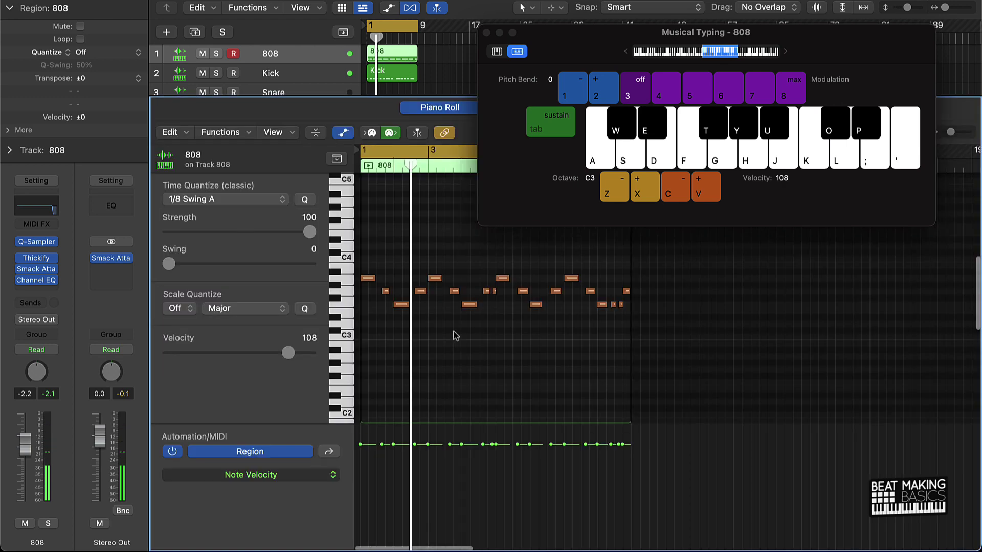
pyautogui.press('super+a')
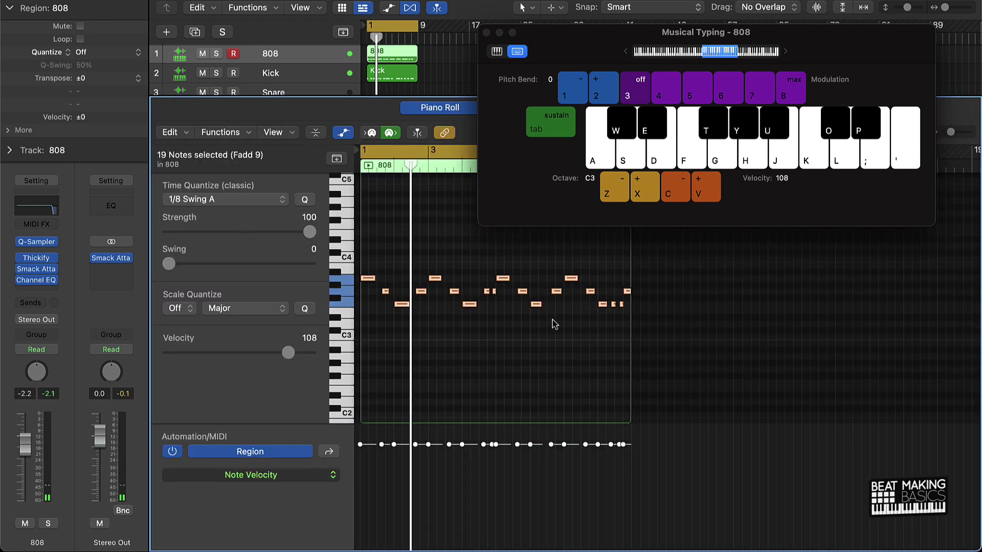
pyautogui.press('z')
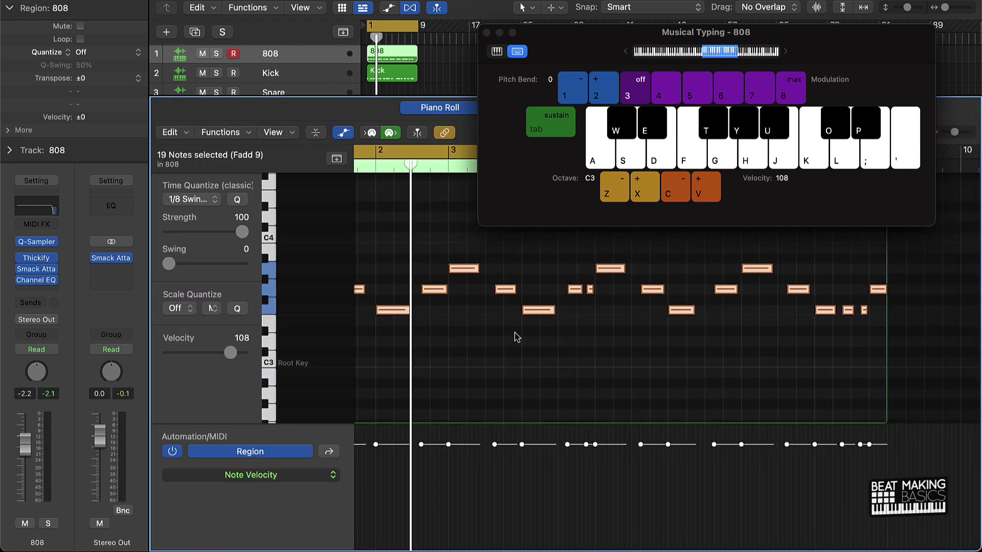
pyautogui.click(486, 33)
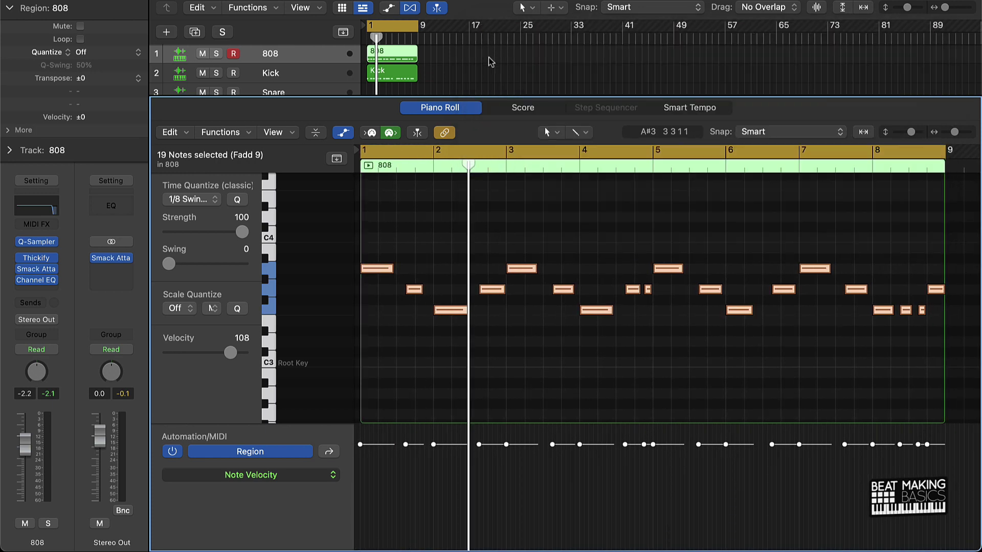
# Step: Play the loop and extend all 808 notes to the following notes with Force Legato
pyautogui.press('space')
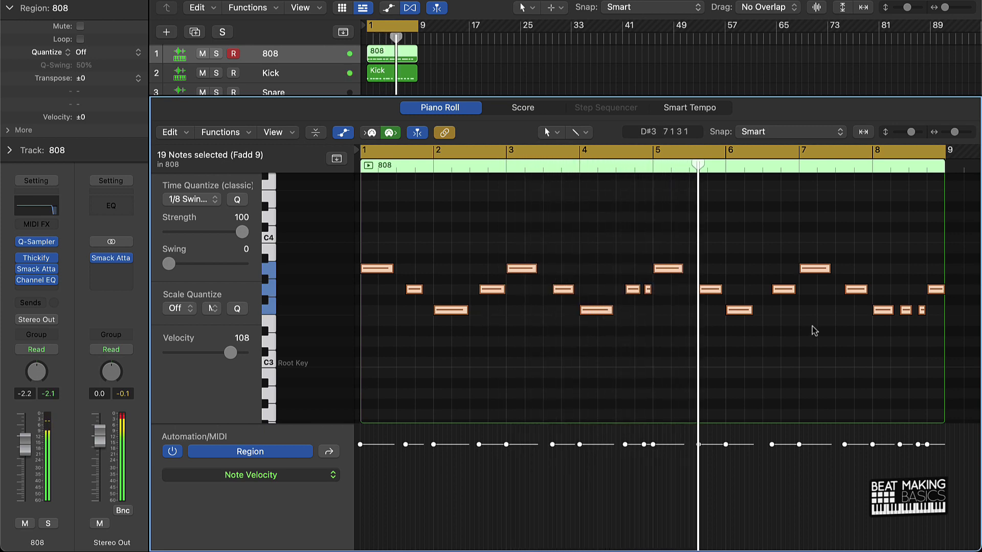
pyautogui.rightClick(588, 315)
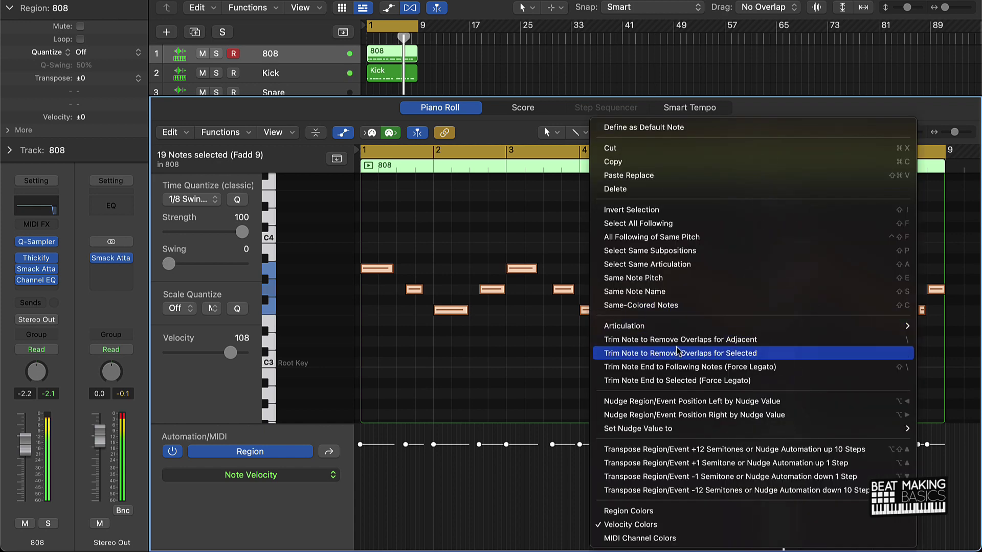
pyautogui.click(680, 367)
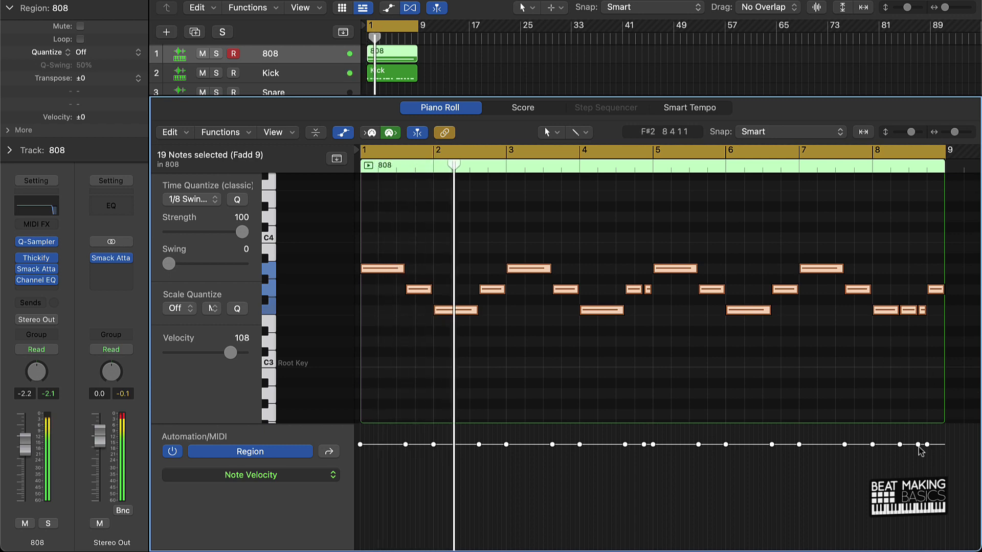
# Step: Lower the velocities of the short G3 note ending bar 4 and the two short F3 notes in bar 8
pyautogui.click(914, 409)
pyautogui.moveTo(918, 444); pyautogui.dragTo(918, 476)
pyautogui.moveTo(644, 444); pyautogui.dragTo(643, 474)
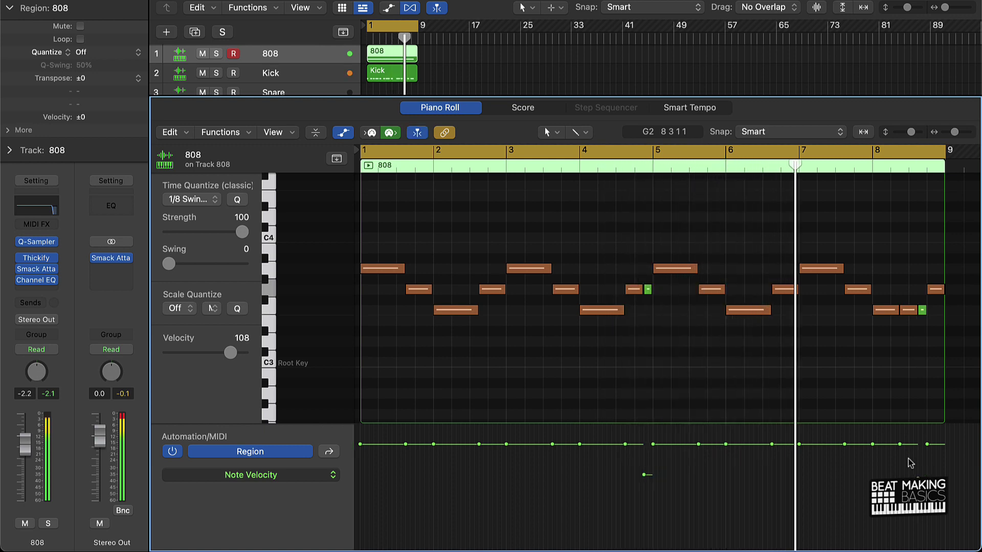
pyautogui.moveTo(900, 444); pyautogui.dragTo(900, 457)
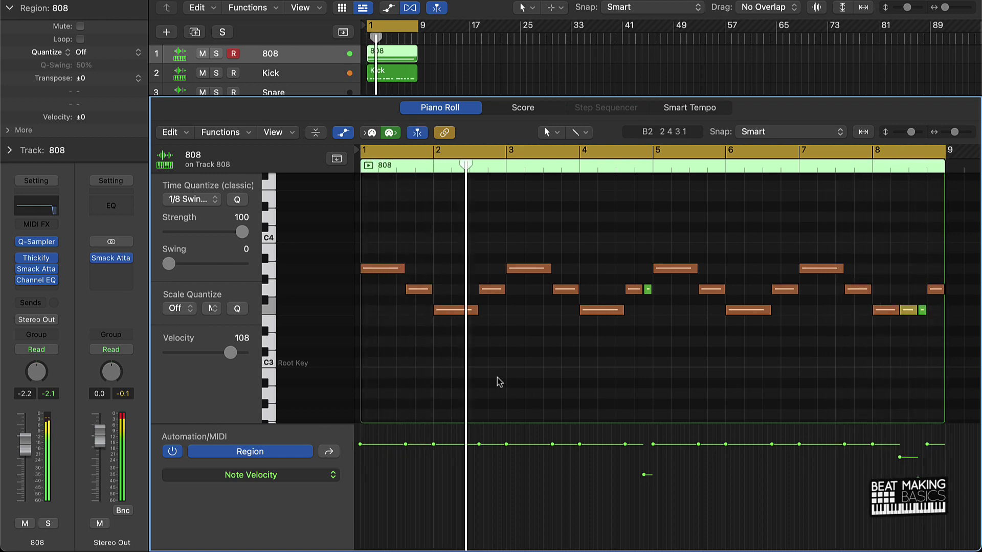
pyautogui.press('Return')
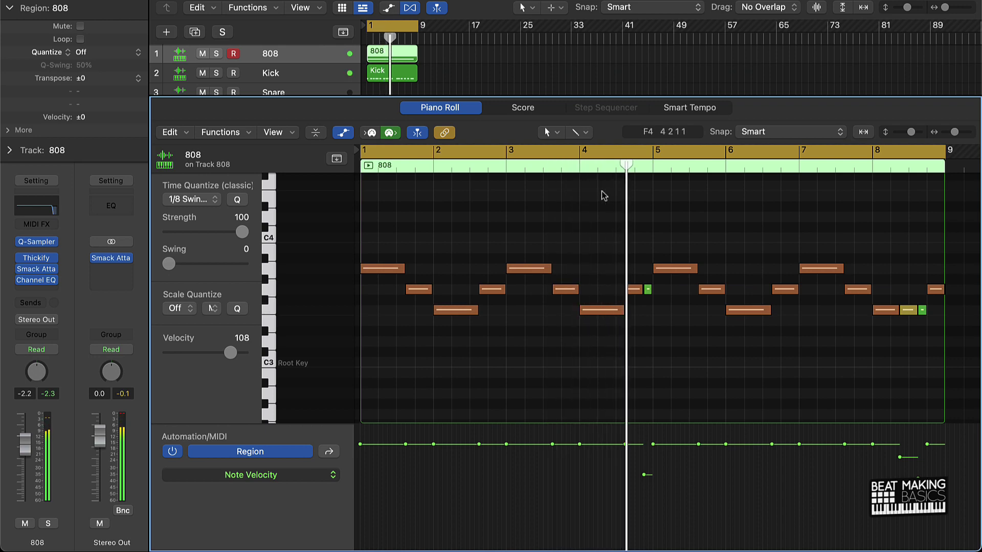
# Step: Split the long F3 note of bar 4 at the playhead, placed at about 4 2 3
pyautogui.press('super+Right')
pyautogui.click(505, 168)
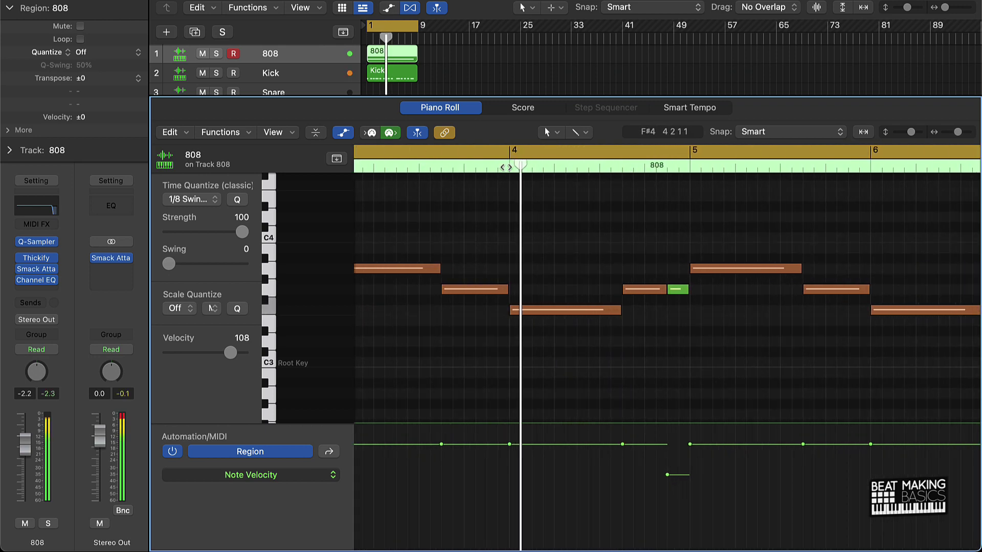
pyautogui.moveTo(580, 163); pyautogui.dragTo(577, 168)
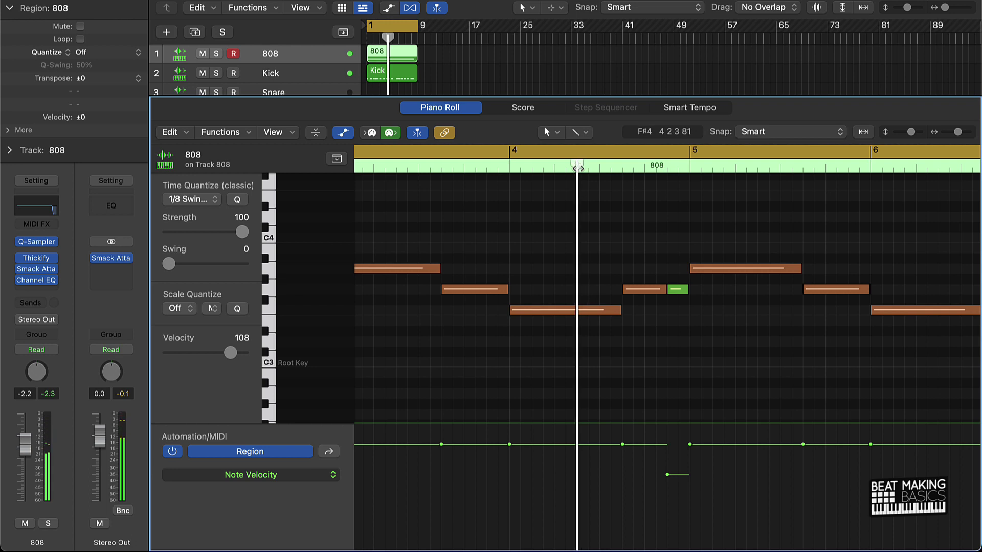
pyautogui.click(600, 314)
pyautogui.press('super+t')
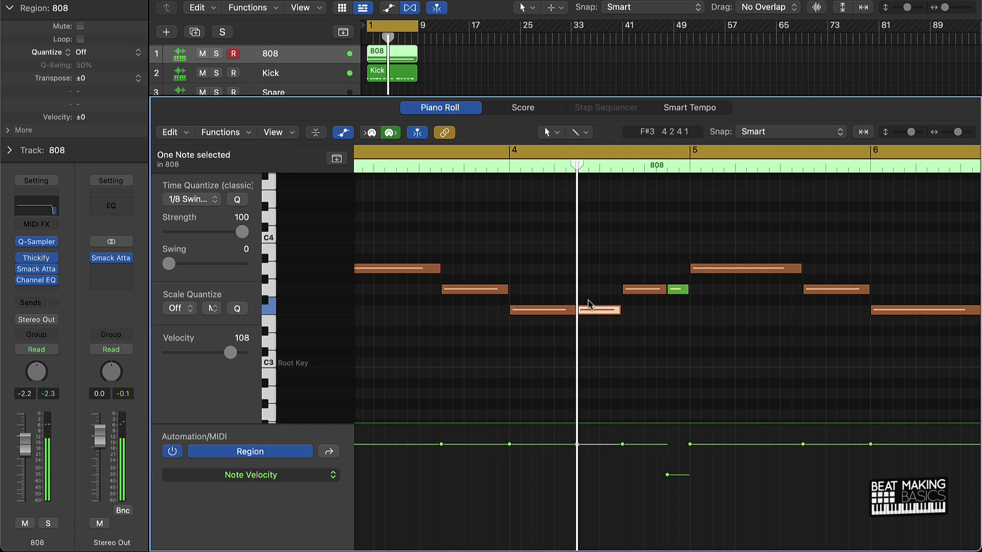
pyautogui.press('space')
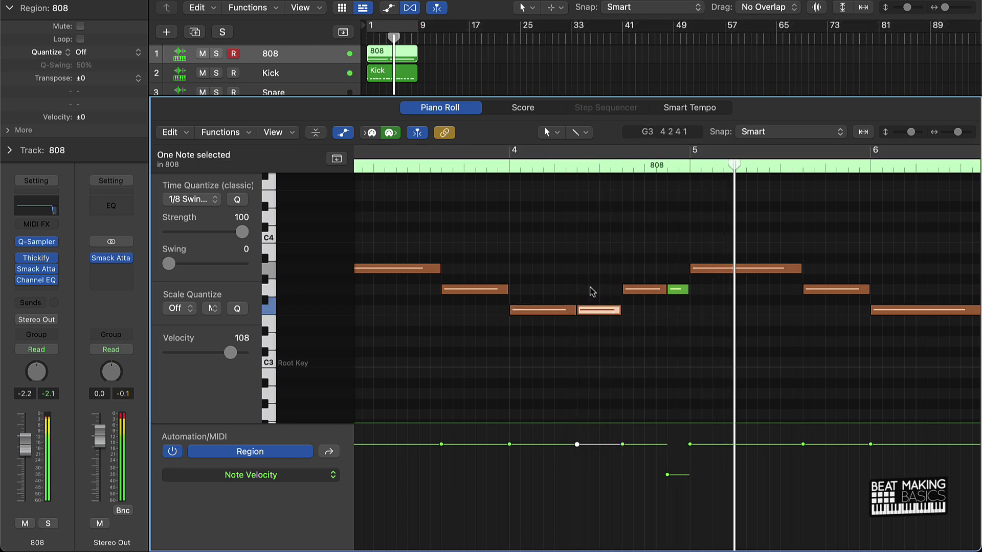
# Step: Split the G3 note in bar 5 at about 5 4 3, and lower its second piece's velocity to 81
pyautogui.hscroll(4, 596, 267)
pyautogui.hscroll(5, 598, 266)
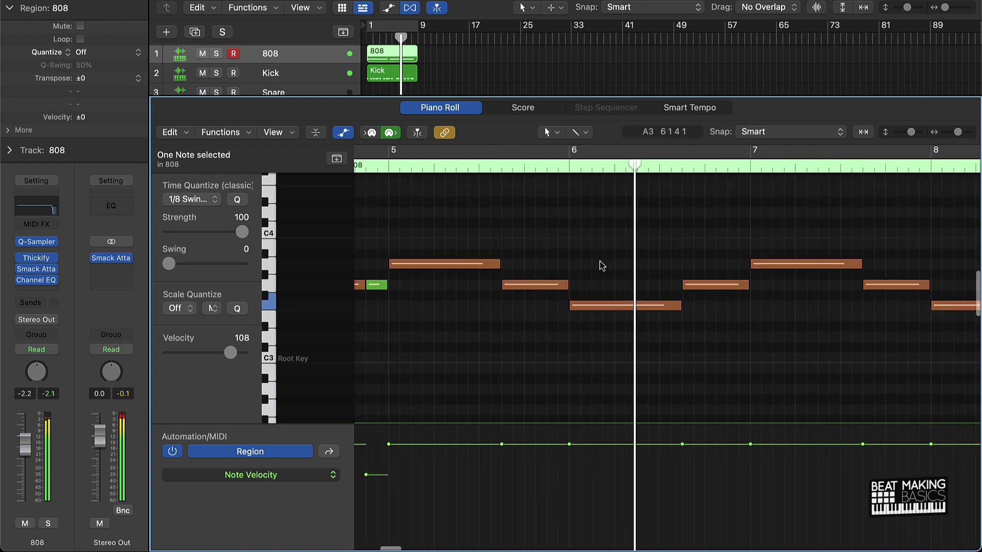
pyautogui.click(546, 169)
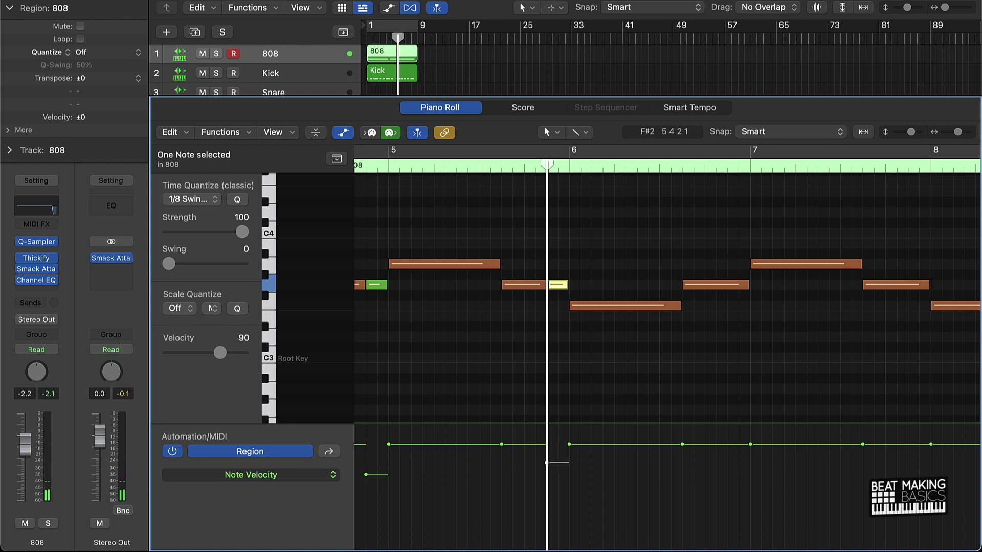
pyautogui.press('space')
pyautogui.click(527, 335)
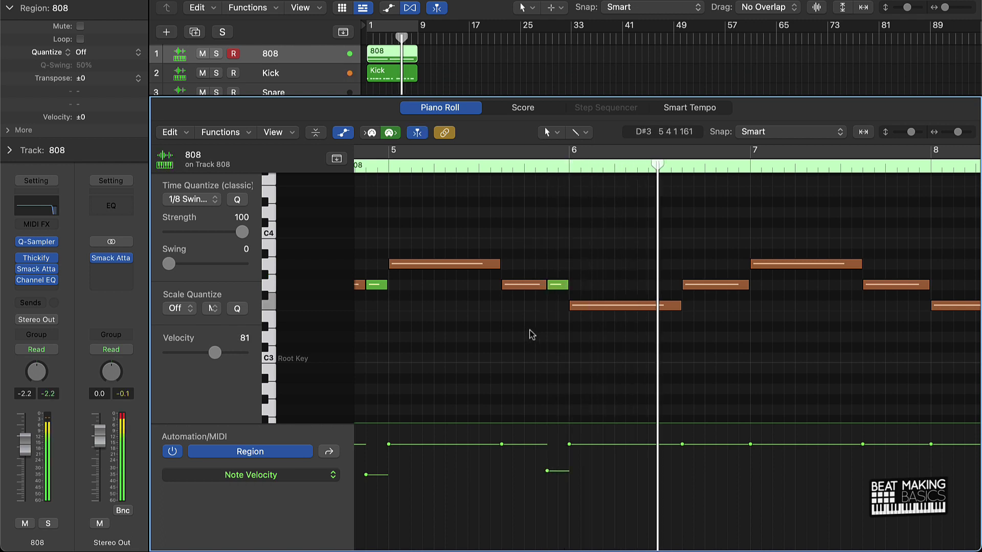
# Step: Split the long F3 note of bar 6 at about 6 2 3, and lower the G3 note after it to F3
pyautogui.click(637, 169)
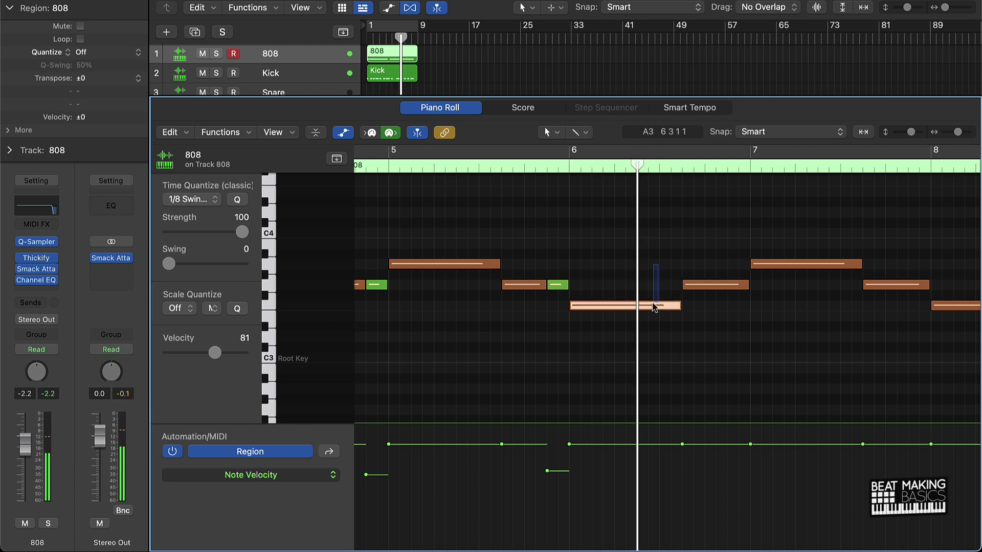
pyautogui.click(571, 167)
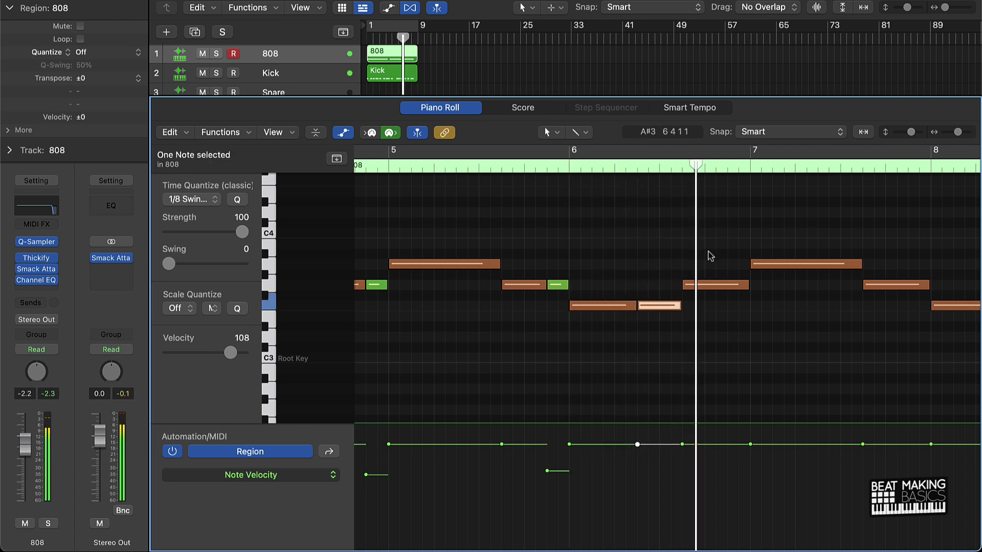
pyautogui.moveTo(701, 288); pyautogui.dragTo(705, 305)
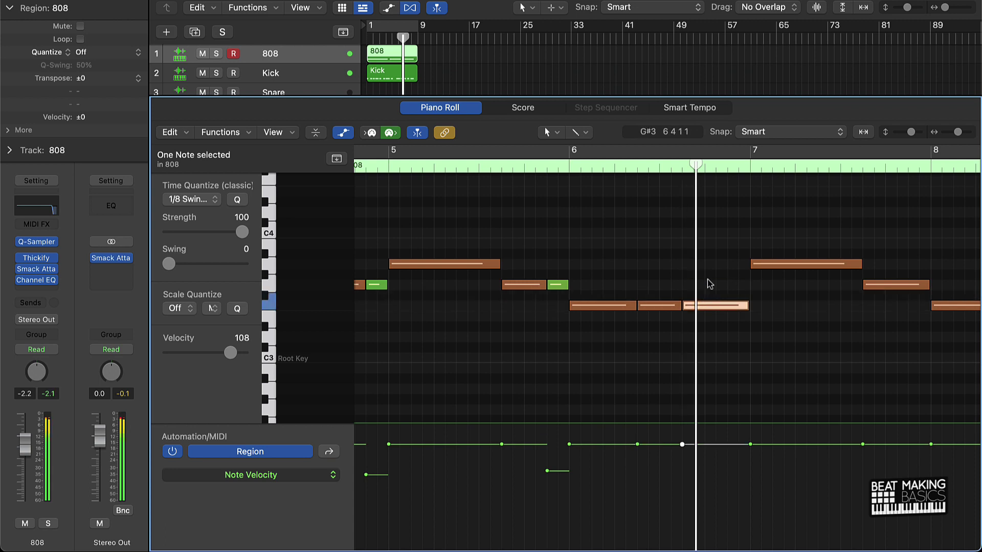
# Step: Split the last F3 note of bar 6 at about 6 4 1, and raise its second piece to G3
pyautogui.click(567, 169)
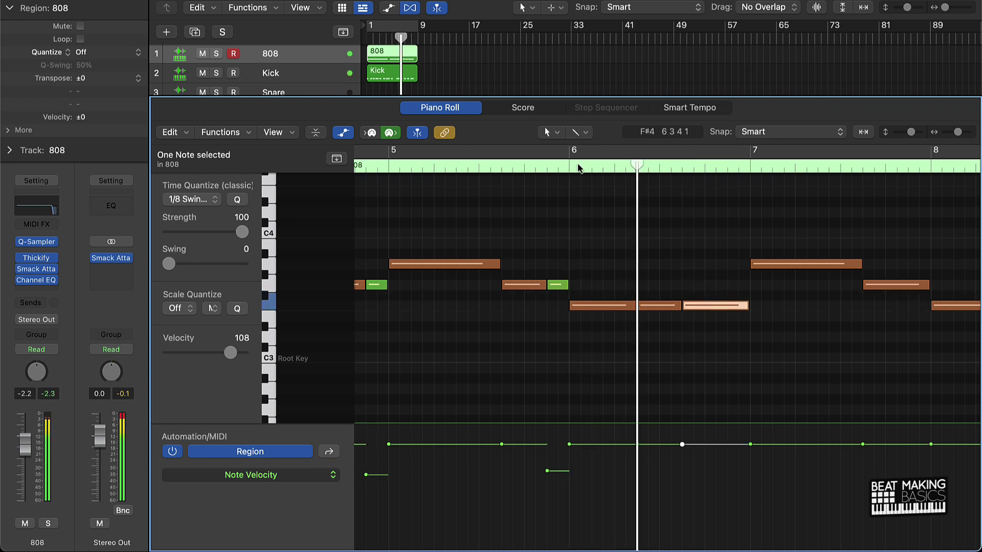
pyautogui.moveTo(708, 171); pyautogui.dragTo(702, 170)
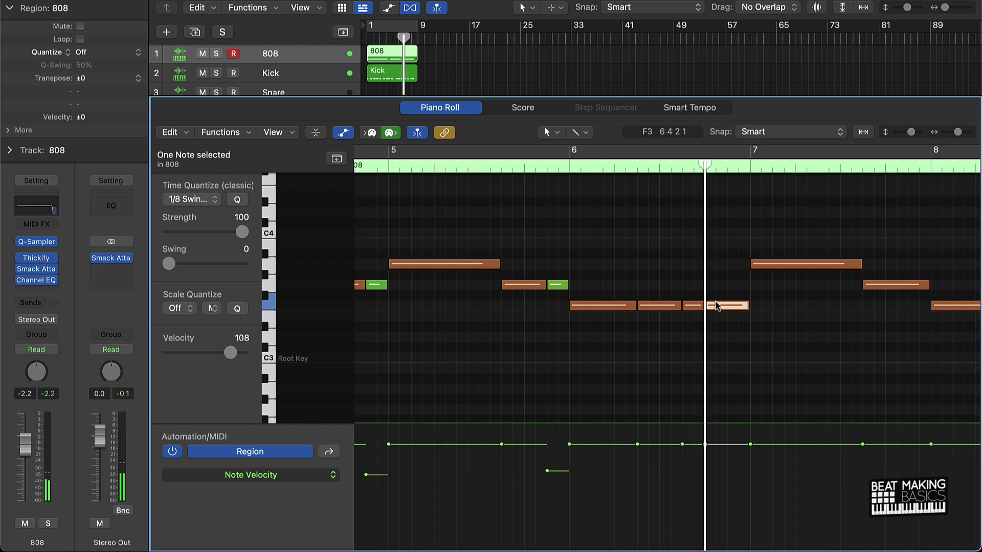
pyautogui.moveTo(716, 306); pyautogui.dragTo(718, 286)
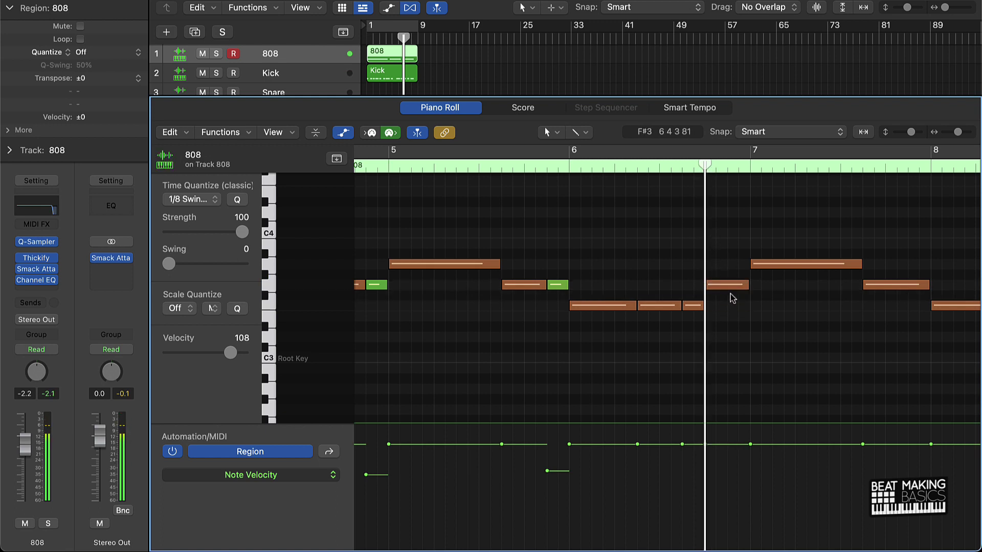
# Step: Split bar 6's final G3 note at about 6 4 3, moving its second piece to E3 with velocity 75
pyautogui.click(727, 169)
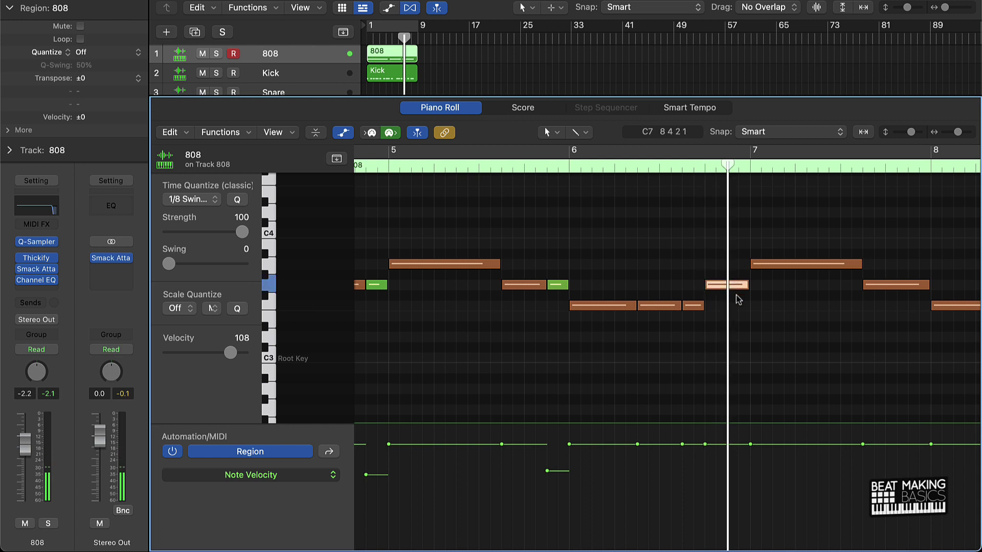
pyautogui.moveTo(738, 291); pyautogui.dragTo(738, 319)
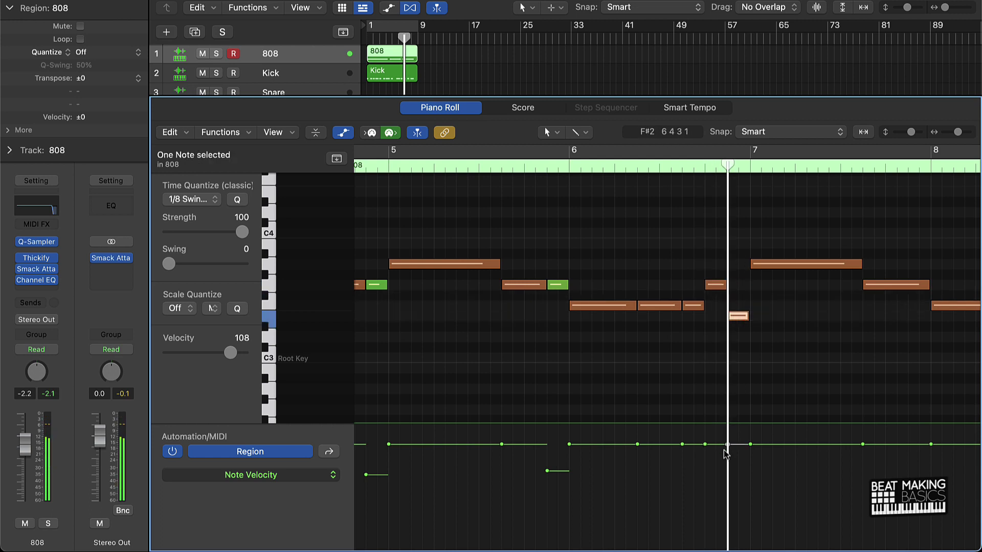
pyautogui.press('space')
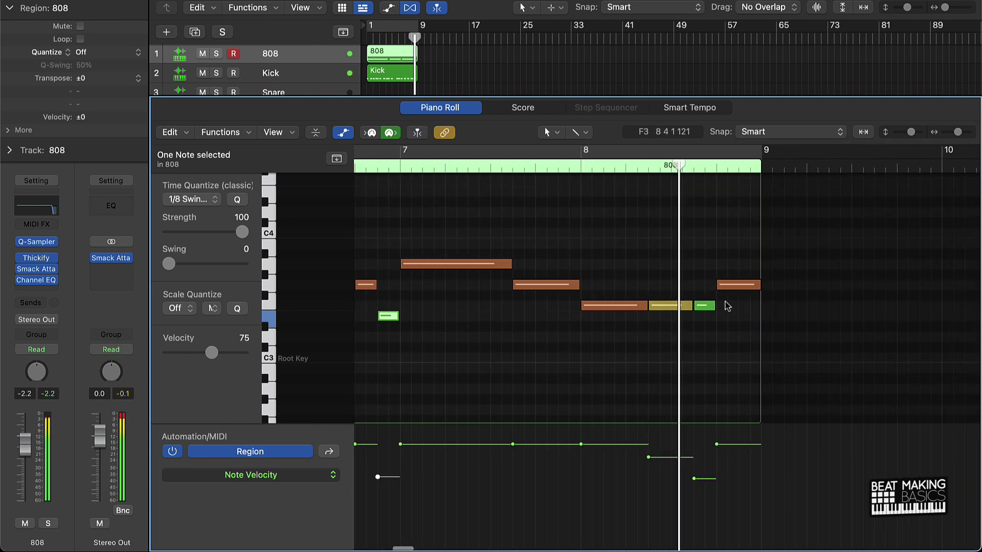
# Step: Split the first F3 note of bar 8 at about 8 1 3, and play the result
pyautogui.moveTo(579, 170); pyautogui.dragTo(604, 165)
pyautogui.moveTo(620, 240); pyautogui.dragTo(620, 332)
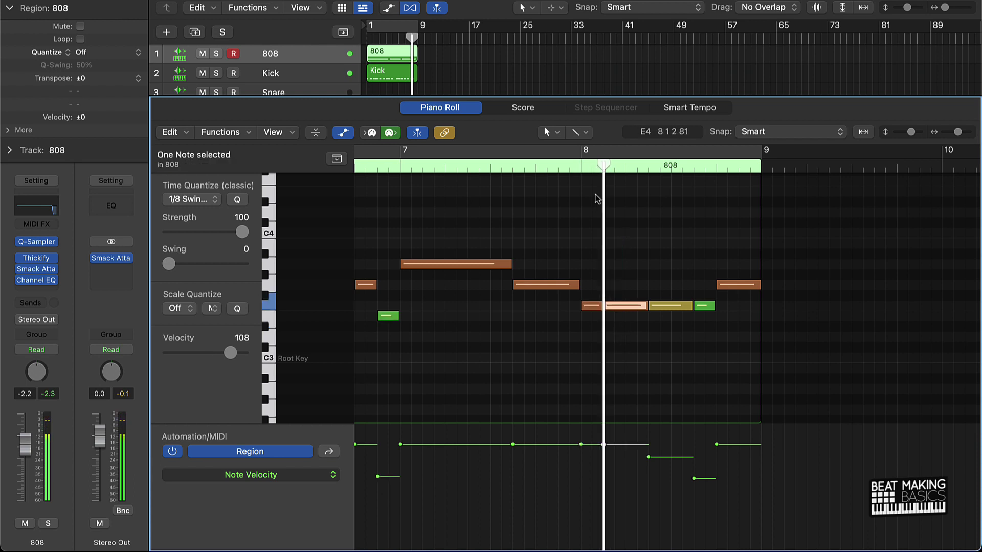
pyautogui.press('space')
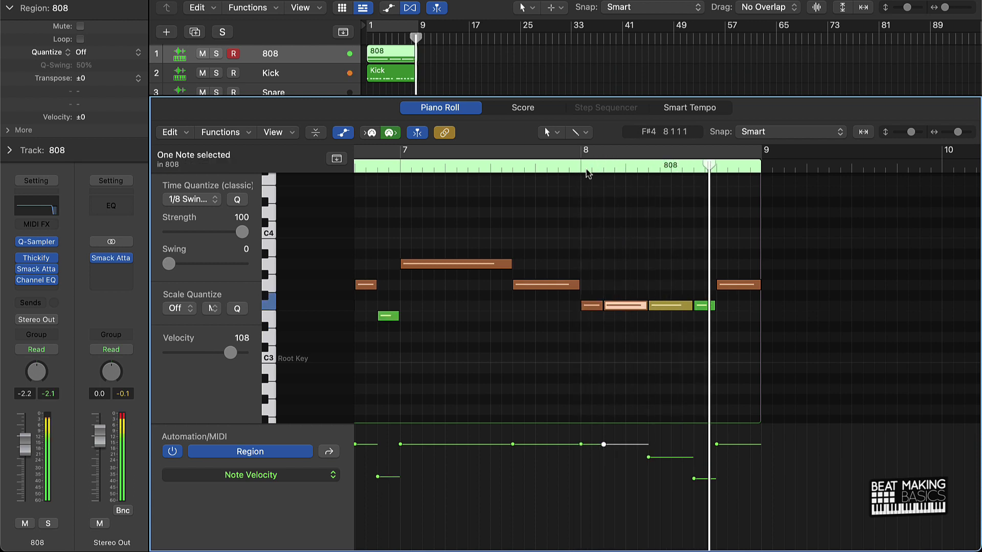
# Step: Close the Piano Roll and loop all eight bars with the 808's insert effects bypassed and its volume at -1.0
pyautogui.click(398, 28)
pyautogui.press('e')
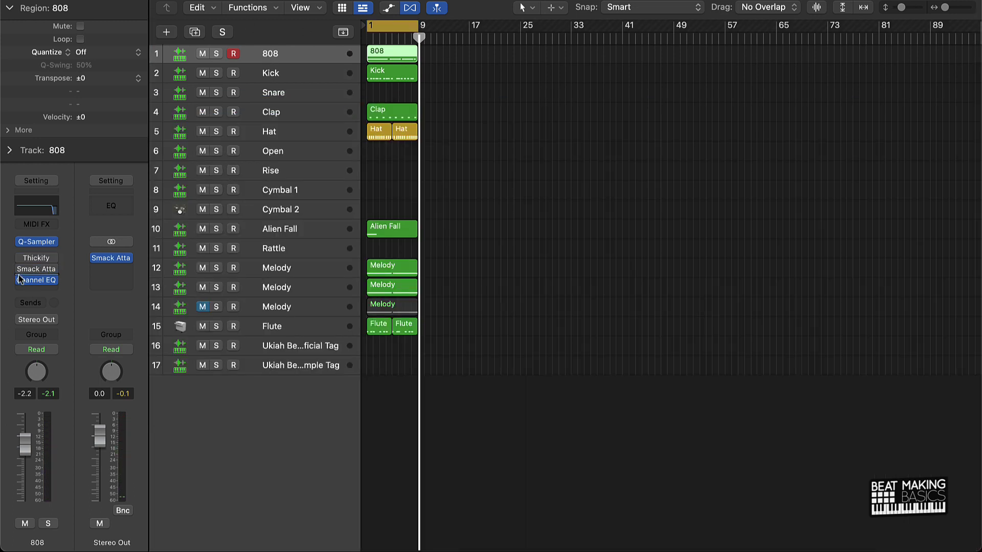
pyautogui.press('space')
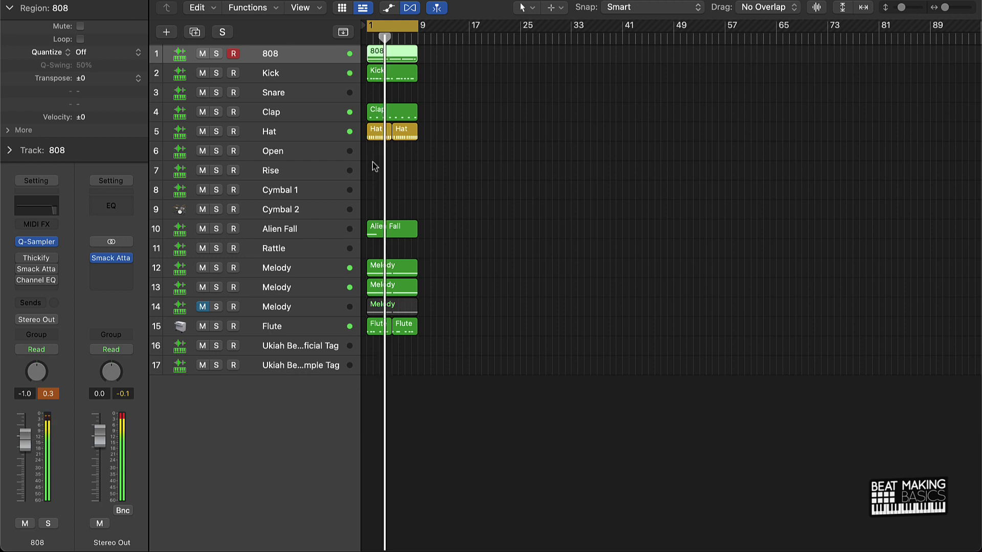
# Step: Record C3 hits across the eight-bar loop on the Snare track, using Musical Typing set to octave C2
pyautogui.click(296, 96)
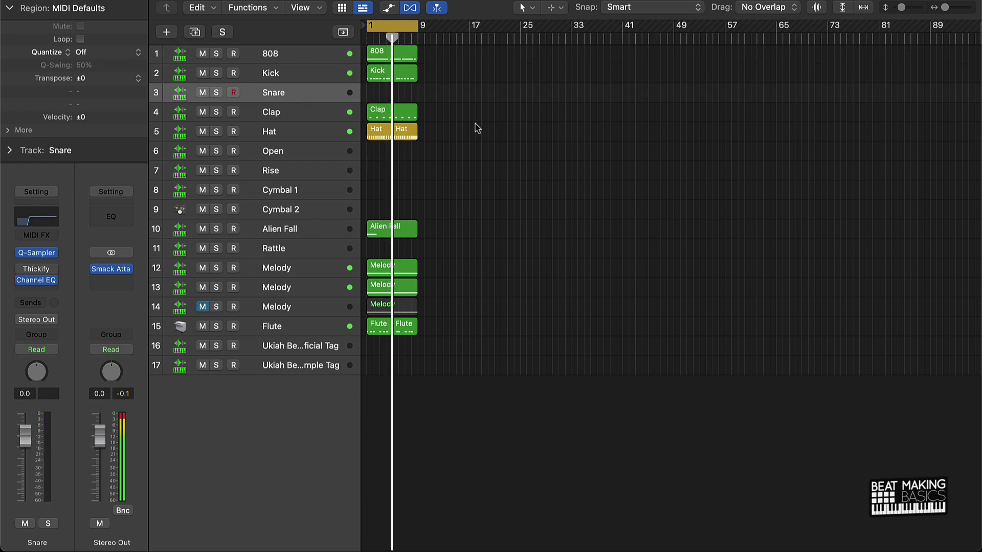
pyautogui.press('super+k')
pyautogui.press('z')
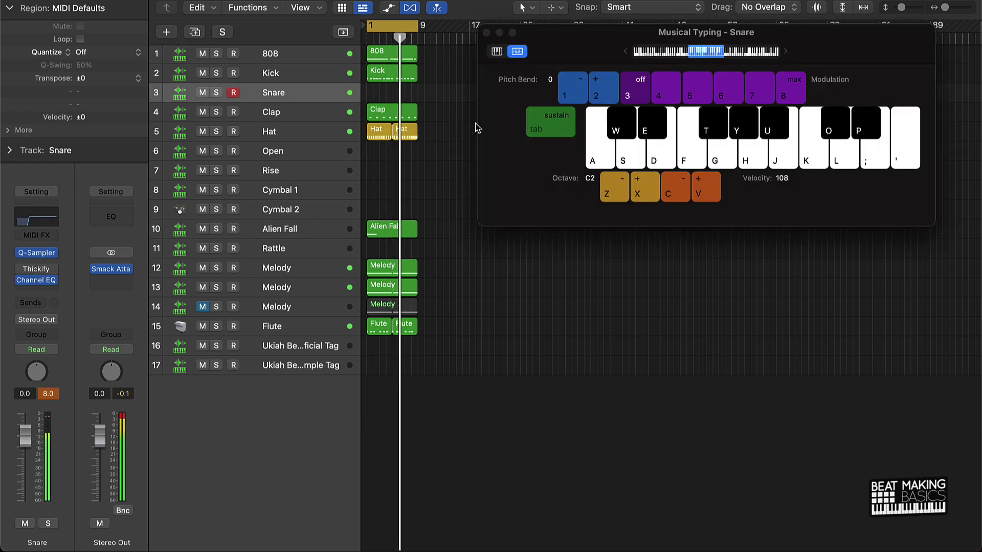
pyautogui.press('k')
pyautogui.press('r')
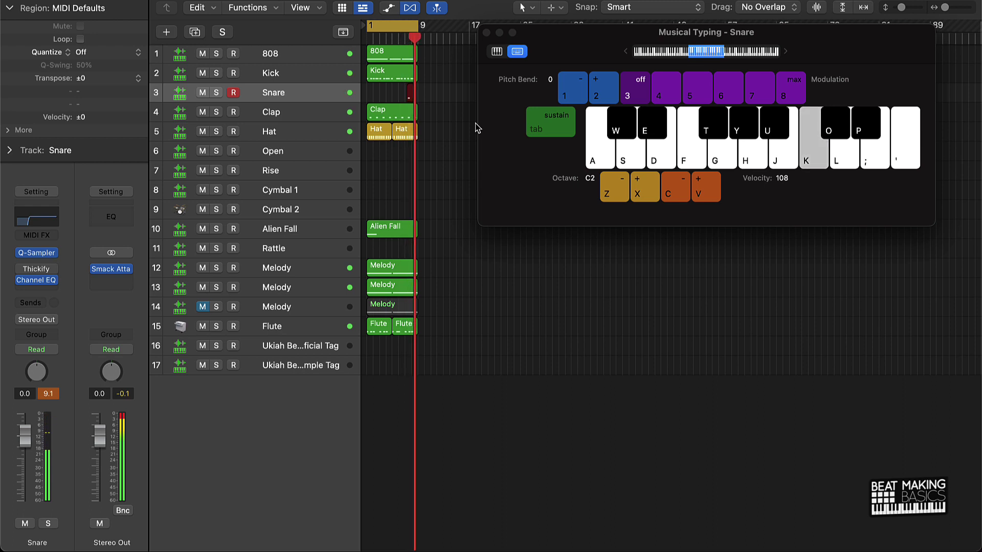
pyautogui.press('k')
pyautogui.press('space')
pyautogui.press('k')
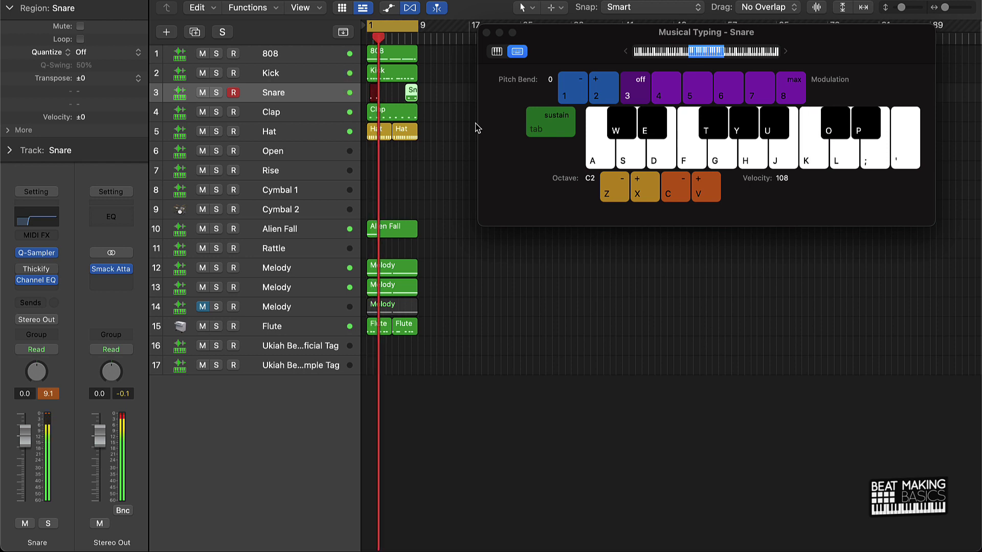
pyautogui.press('k')
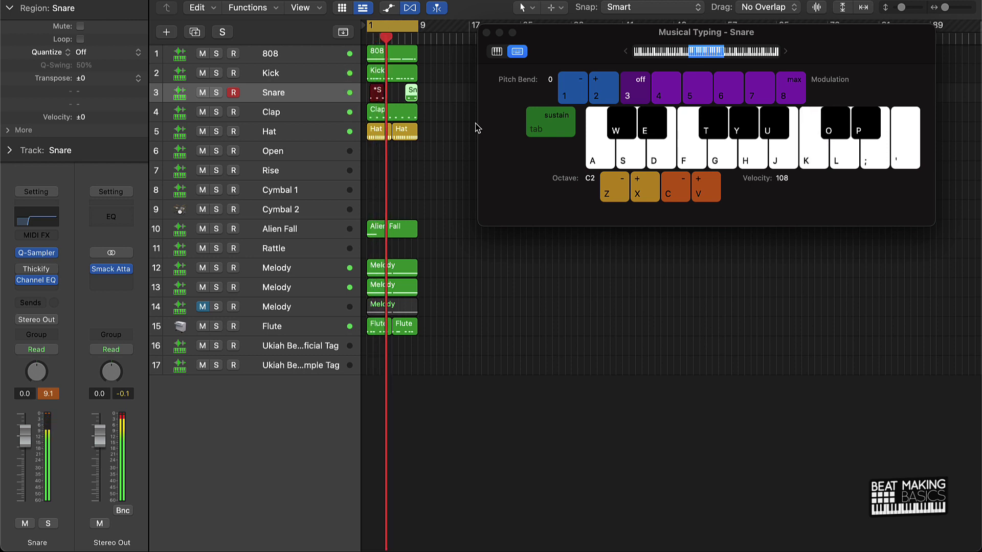
pyautogui.press('k')
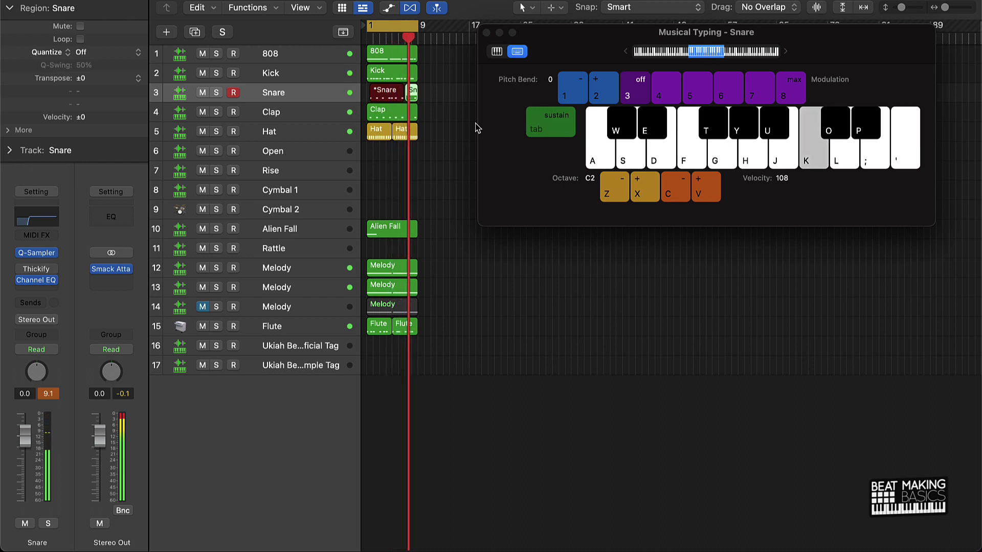
pyautogui.press('k')
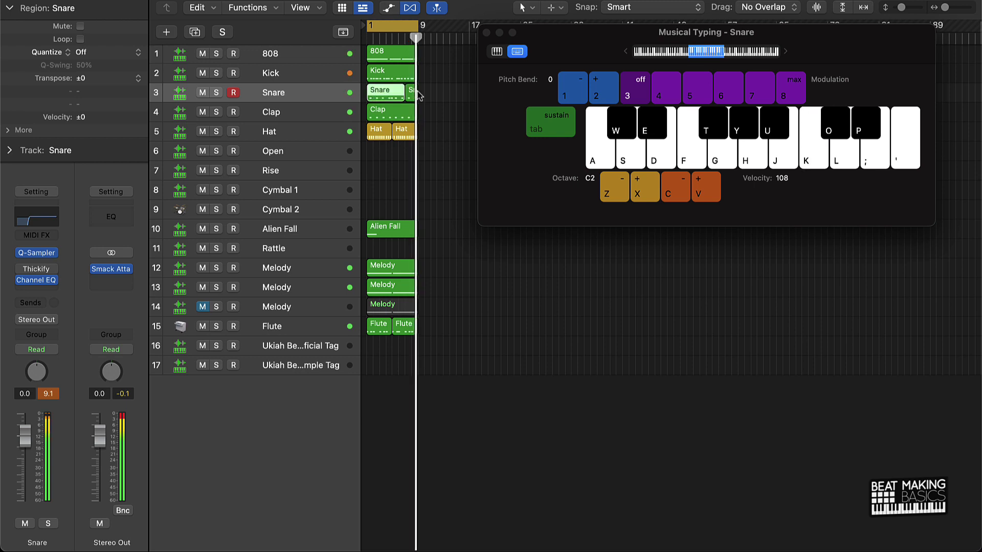
# Step: Join the two recorded Snare regions into one eight-bar region, and play the loop with the Flute muted
pyautogui.press('k')
pyautogui.press('space')
pyautogui.press('k')
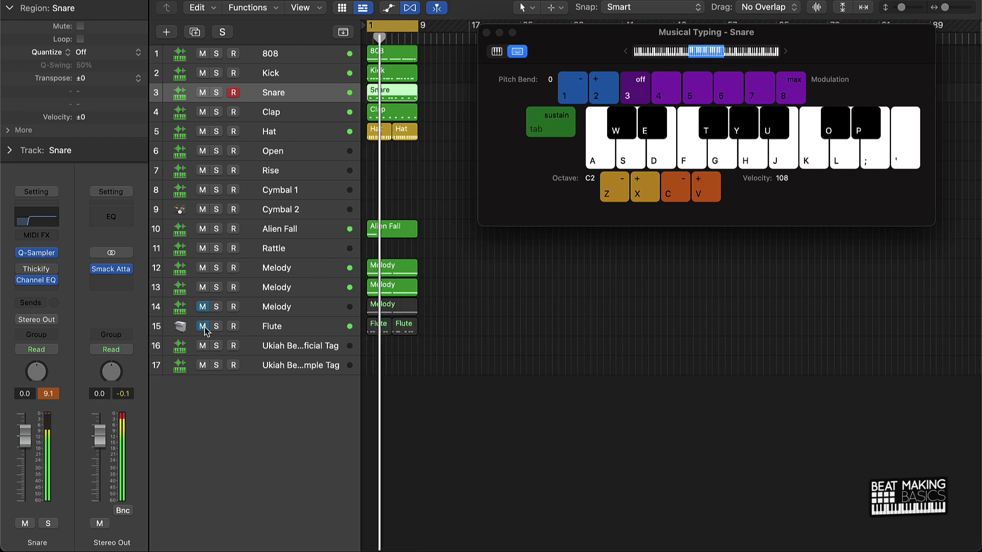
# Step: Insert a stereo MV2 on the track 12 Melody, setting High Level to -6.6 and Low Level to 1.3
pyautogui.click(303, 270)
pyautogui.press('k')
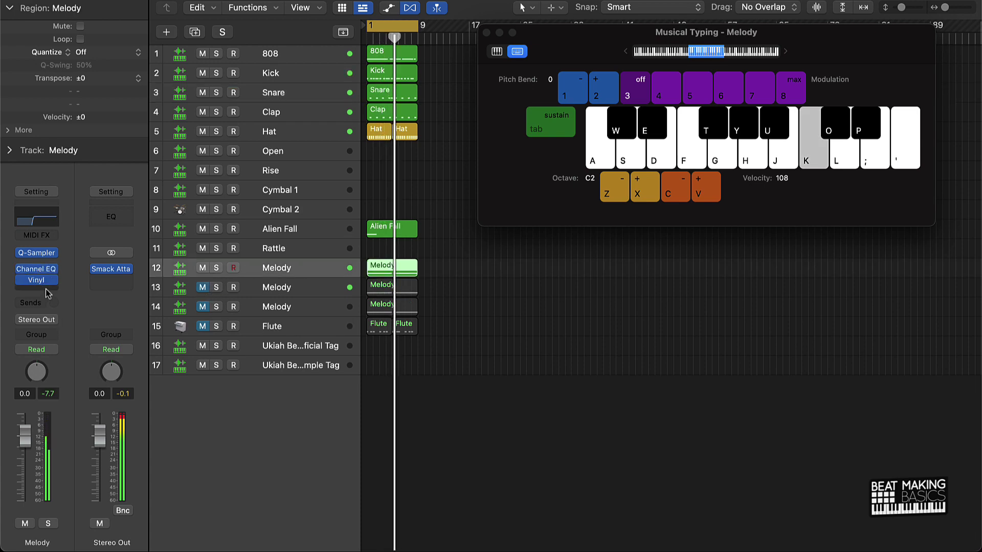
pyautogui.click(46, 290)
pyautogui.moveTo(64, 368)
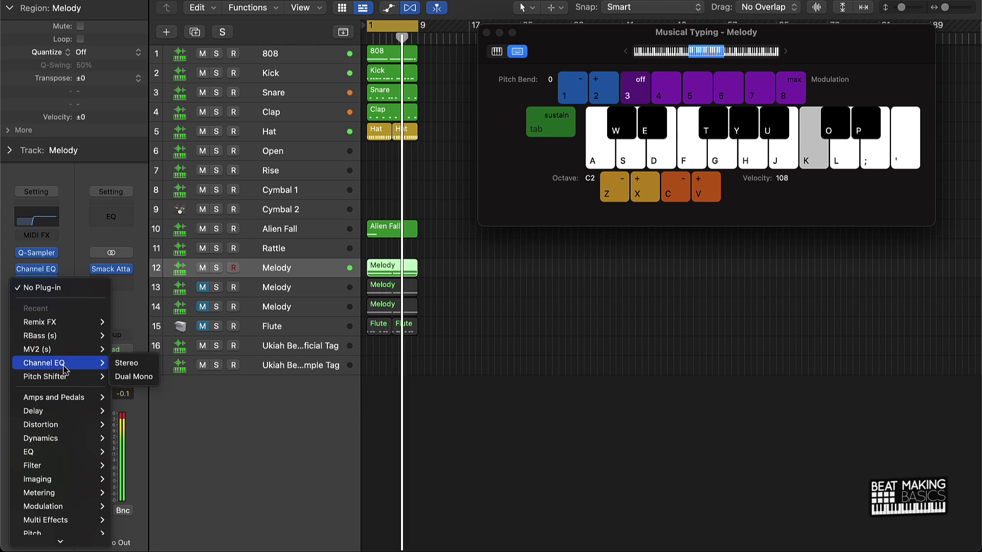
pyautogui.moveTo(38, 349)
pyautogui.click(126, 349)
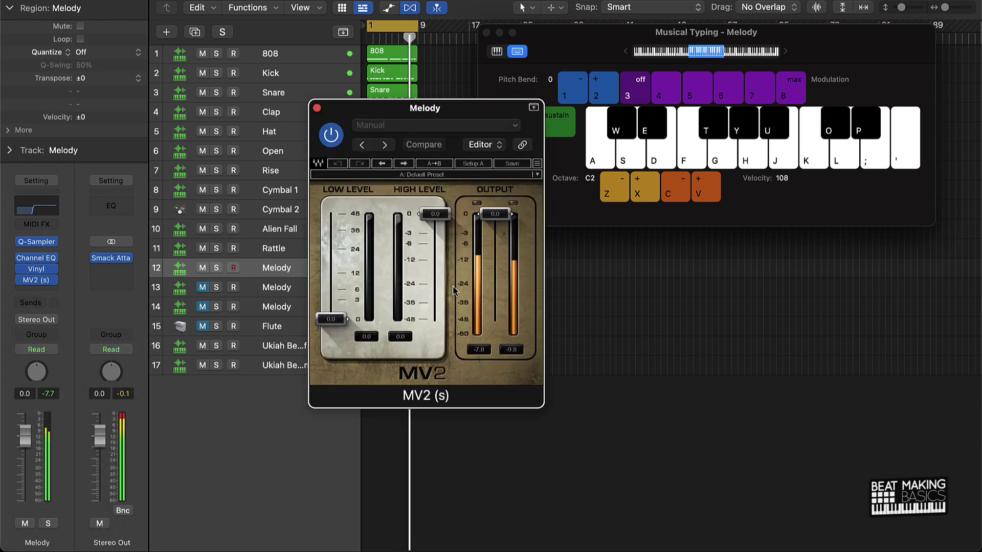
pyautogui.moveTo(435, 213); pyautogui.dragTo(435, 239)
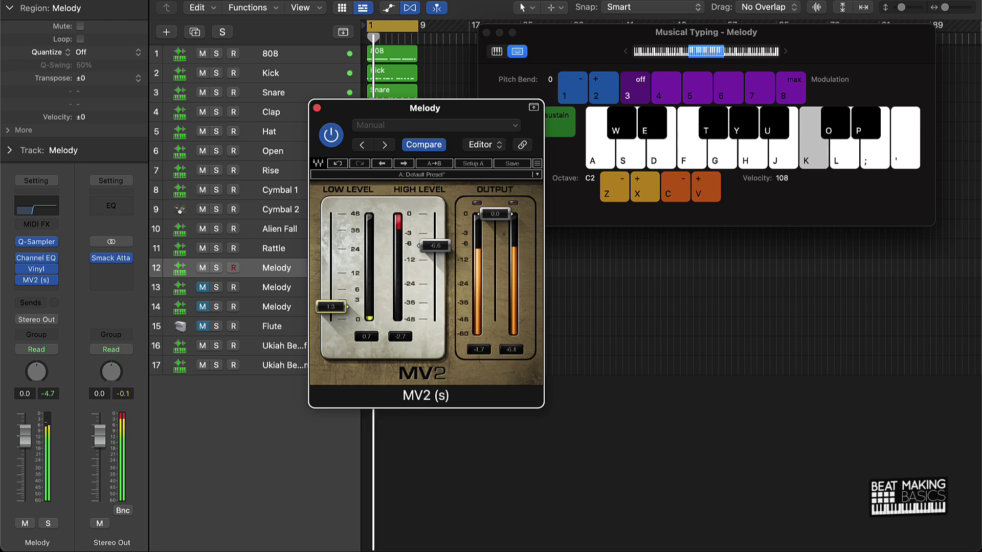
pyautogui.click(316, 108)
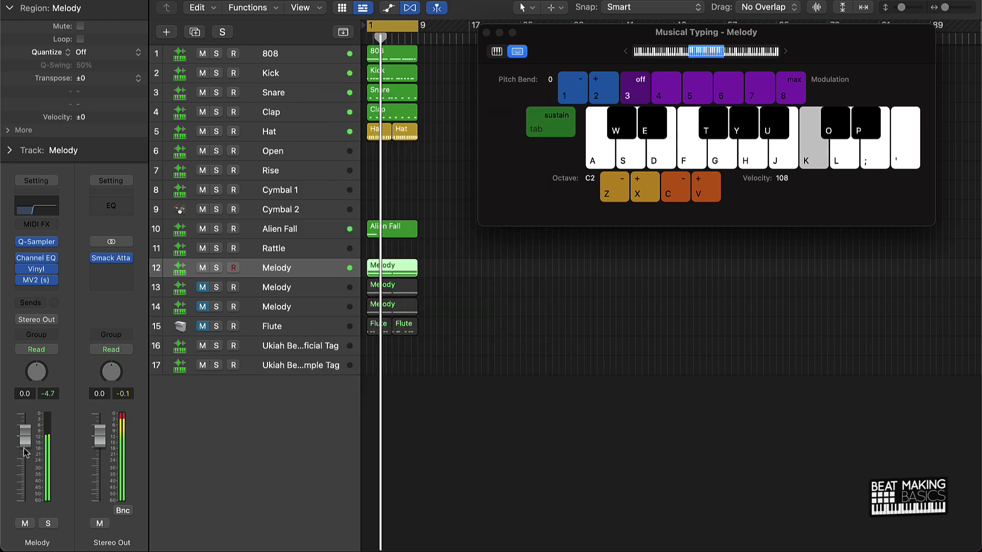
# Step: Insert a stereo MV2 on the track 13 Melody with High Level at -1.2, and move the two upper Melody tracks above Rattle
pyautogui.click(155, 296)
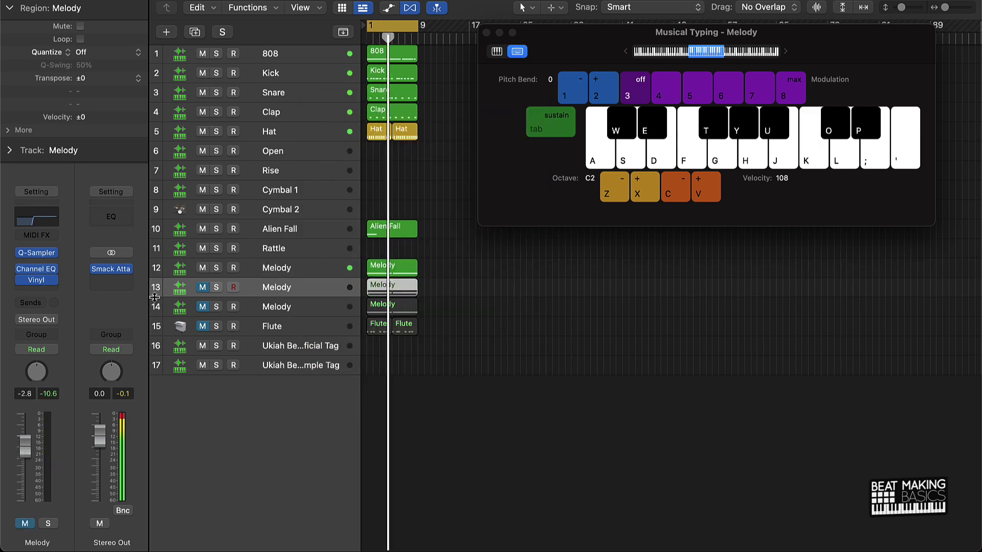
pyautogui.click(42, 291)
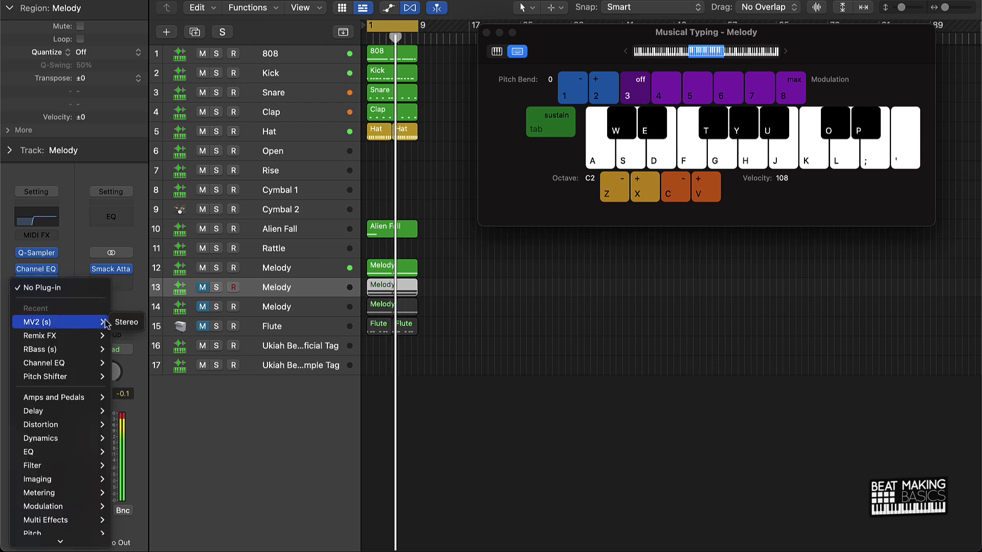
pyautogui.click(119, 322)
pyautogui.moveTo(435, 214); pyautogui.dragTo(435, 225)
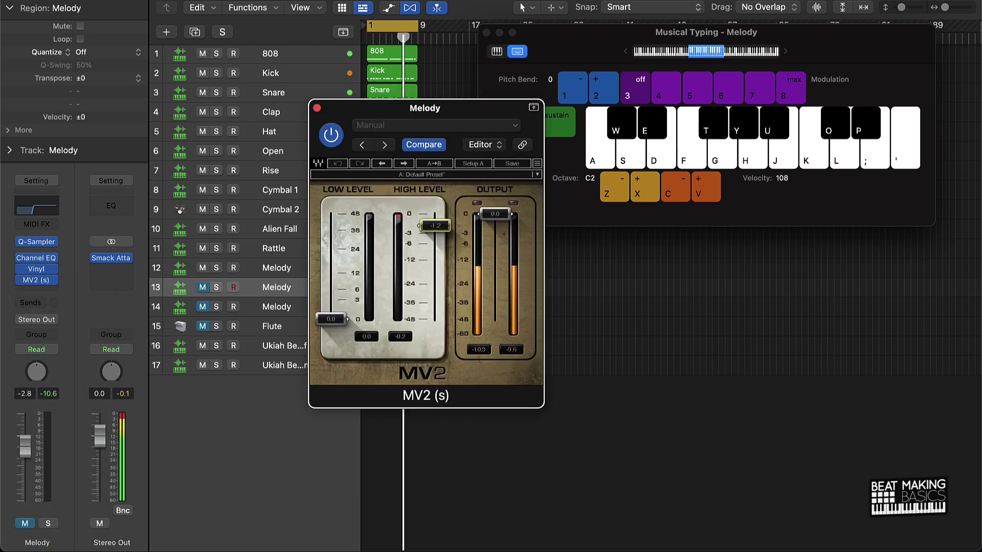
pyautogui.click(317, 108)
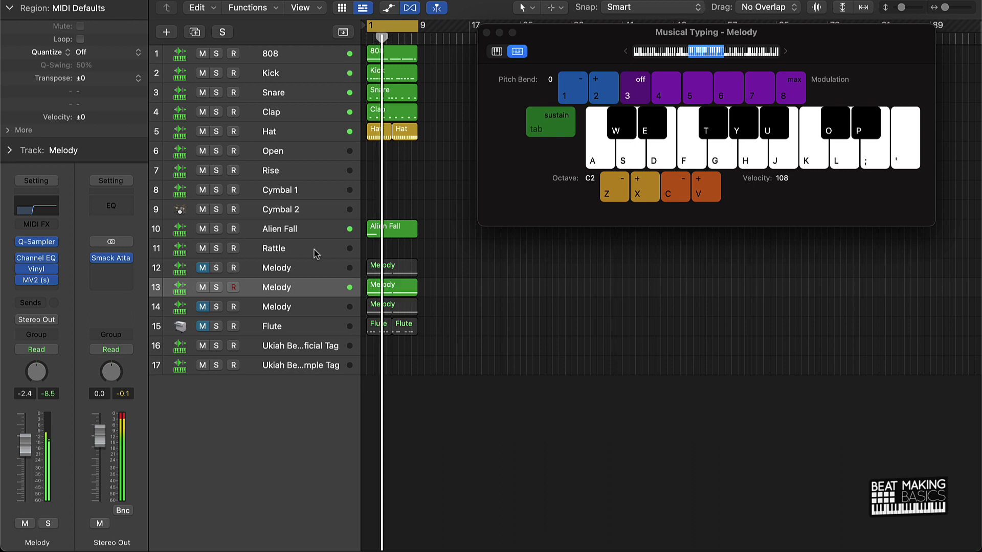
pyautogui.moveTo(293, 268)
pyautogui.mouseDown()
pyautogui.moveTo(297, 167)
pyautogui.moveTo(300, 264)
pyautogui.moveTo(298, 251)
pyautogui.moveTo(287, 293)
pyautogui.moveTo(290, 266)
pyautogui.mouseUp()
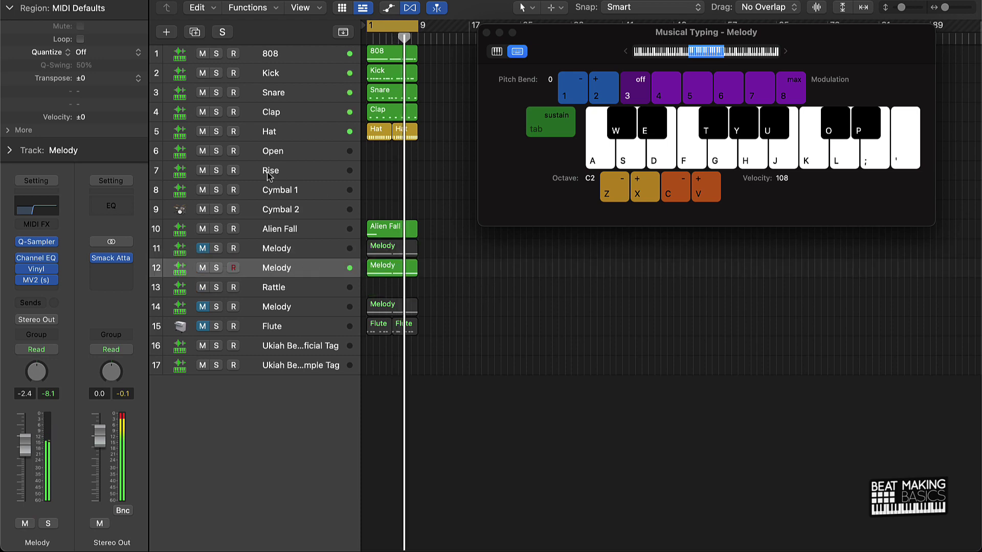
# Step: Record a held C3 note across bars 7 and 8 on the Rise track, using Musical Typing at octave C2
pyautogui.click(275, 153)
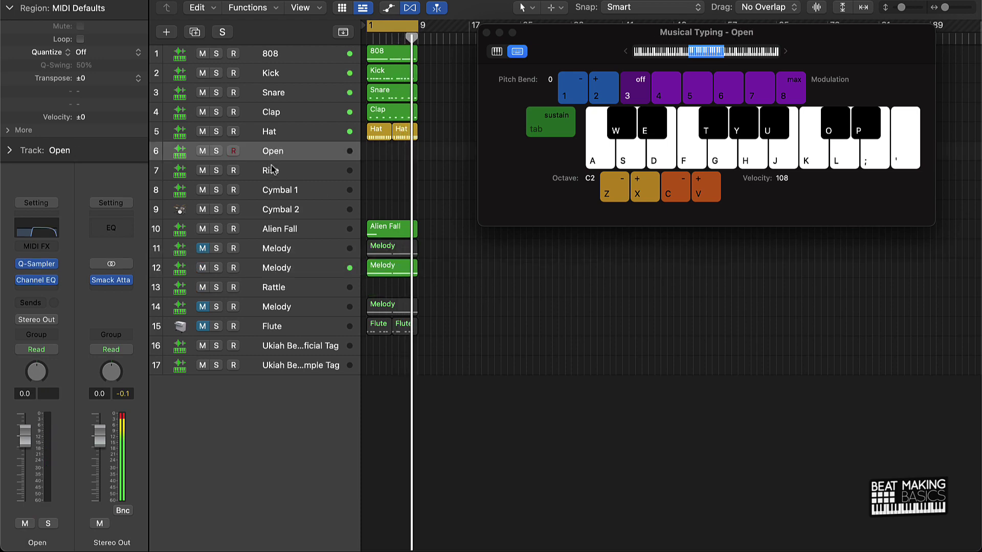
pyautogui.click(272, 174)
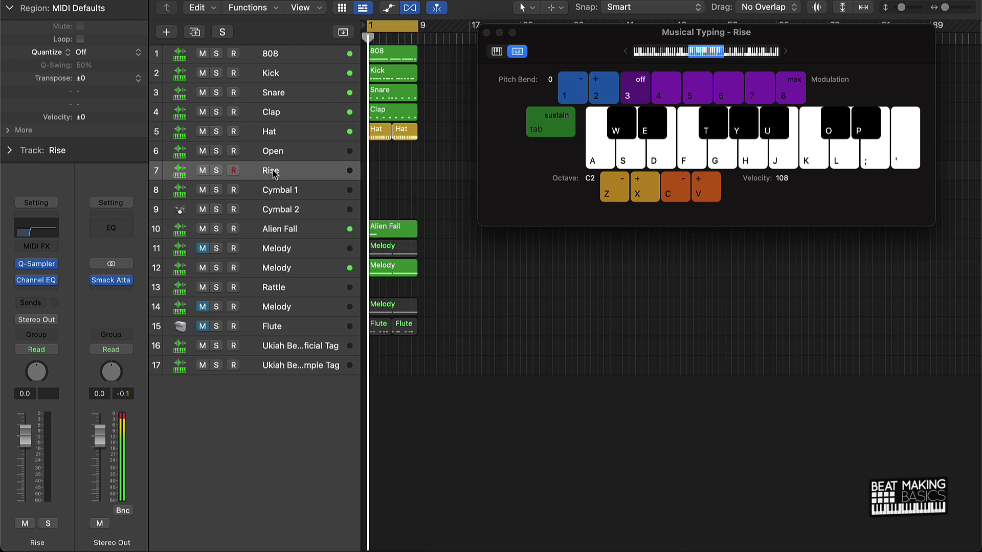
pyautogui.press('r')
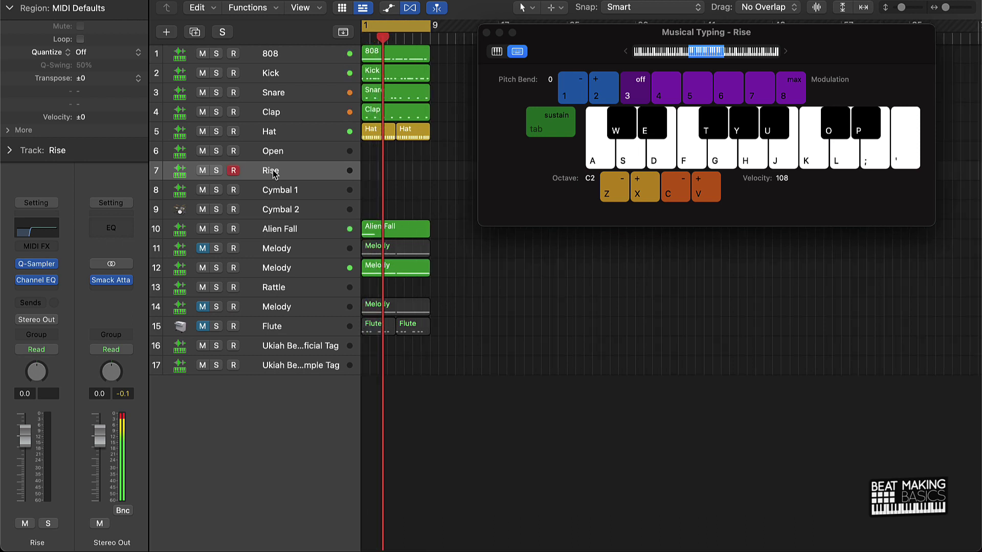
pyautogui.press('super+Right')
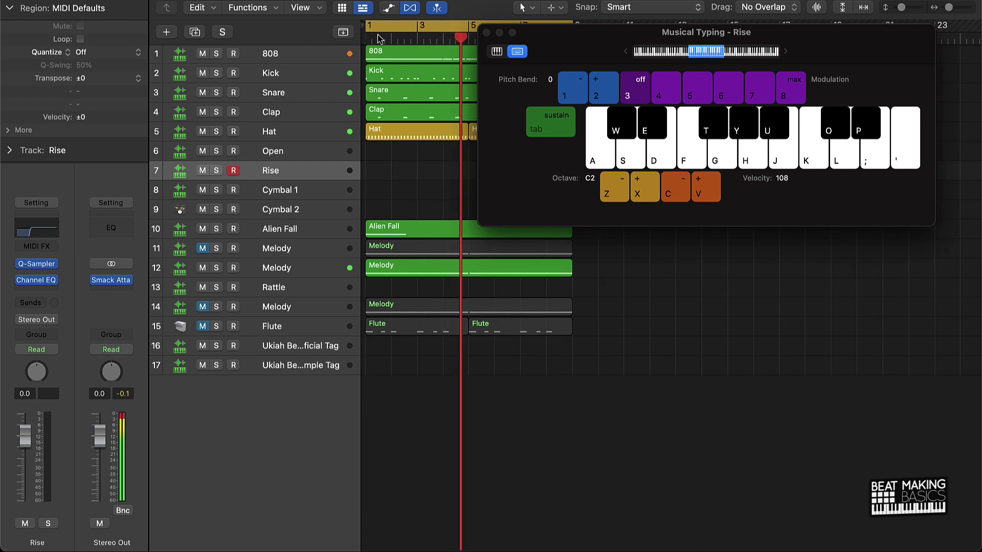
pyautogui.moveTo(589, 43); pyautogui.dragTo(593, 262)
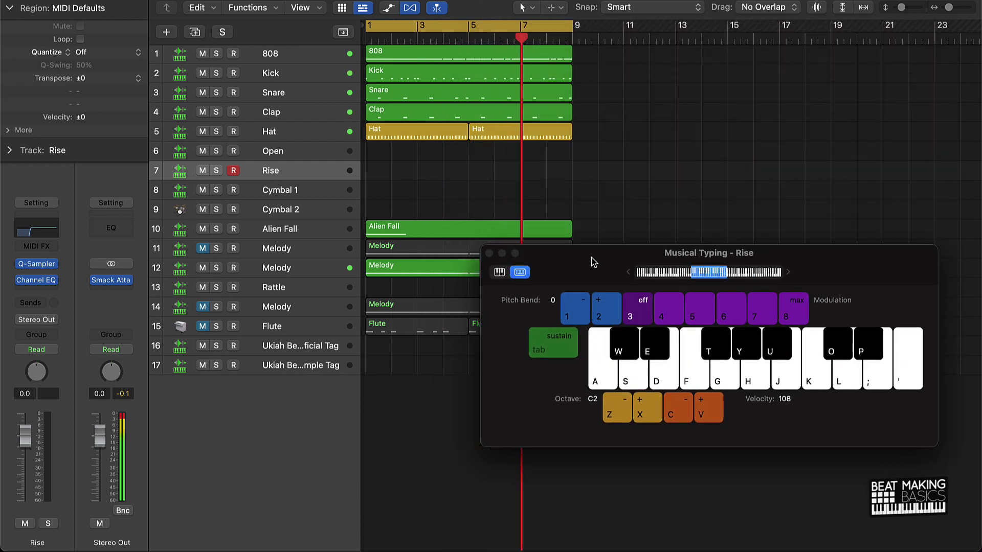
pyautogui.press('k')
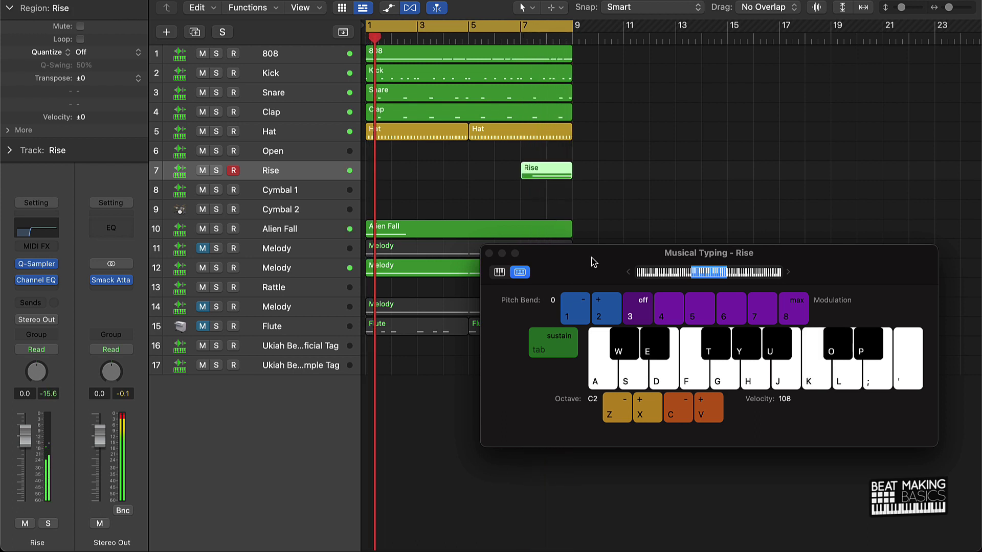
pyautogui.hotkey('shift', 'r')
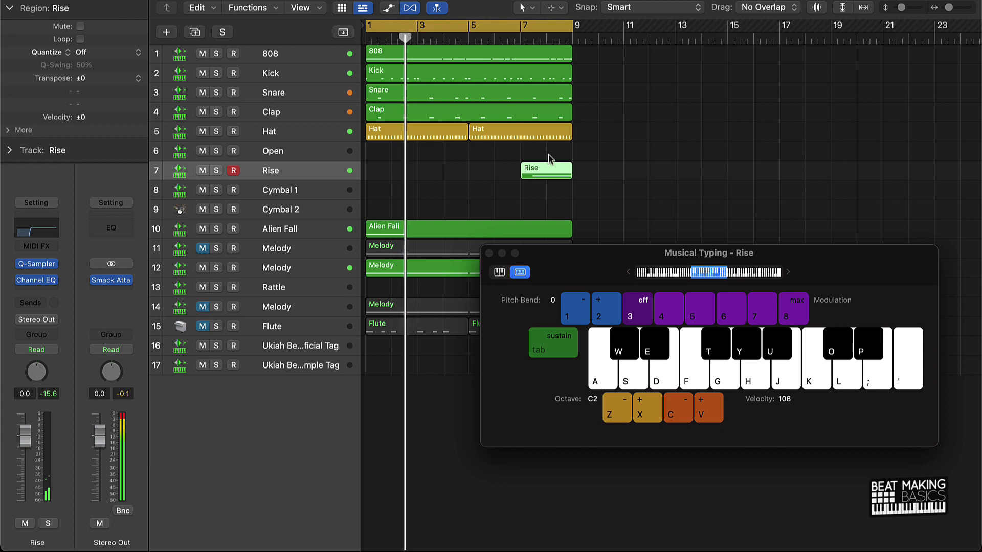
# Step: Shift the recorded Rise note slightly later in the Piano Roll, and extend the region's start back to bar 1
pyautogui.doubleClick(559, 173)
pyautogui.click(489, 253)
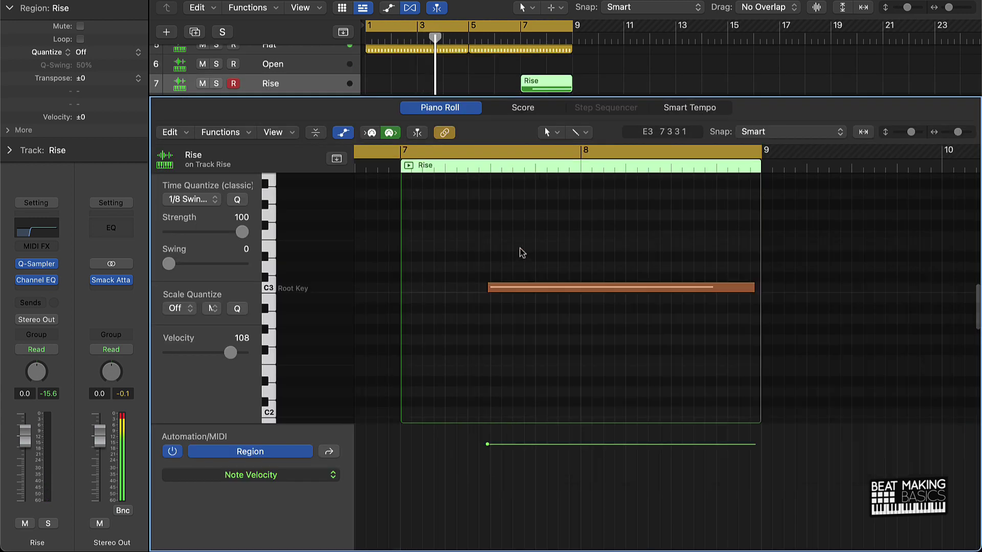
pyautogui.press('super+a')
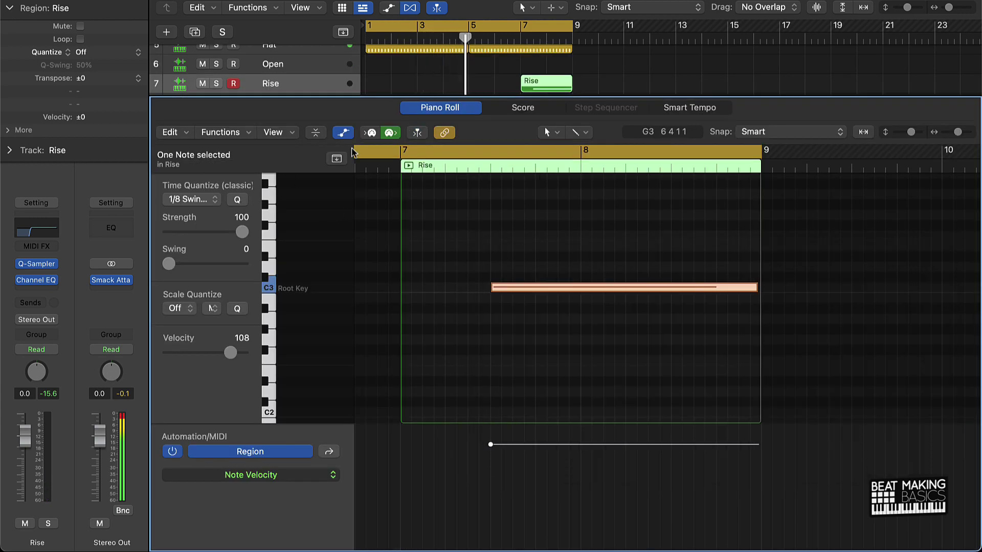
pyautogui.press('p')
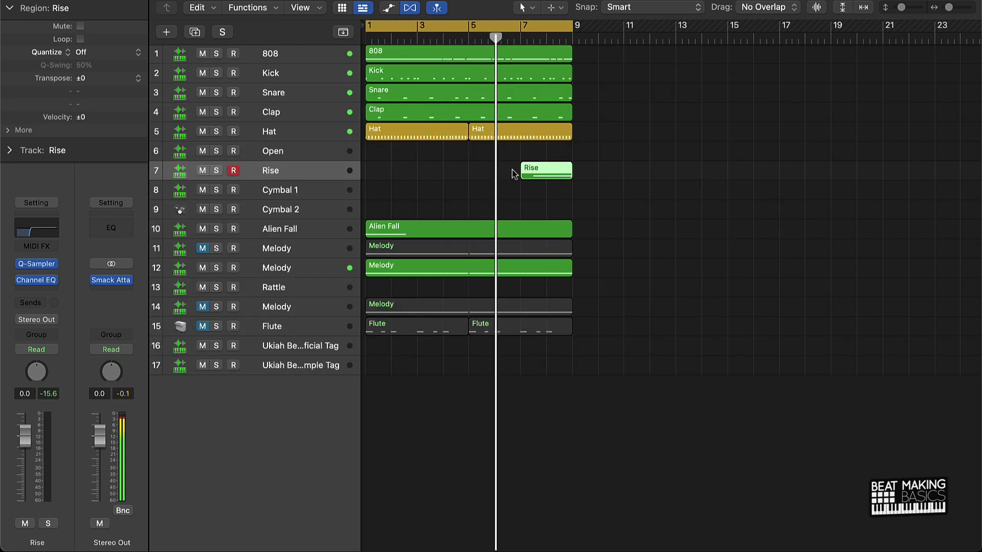
pyautogui.moveTo(442, 170); pyautogui.dragTo(367, 170)
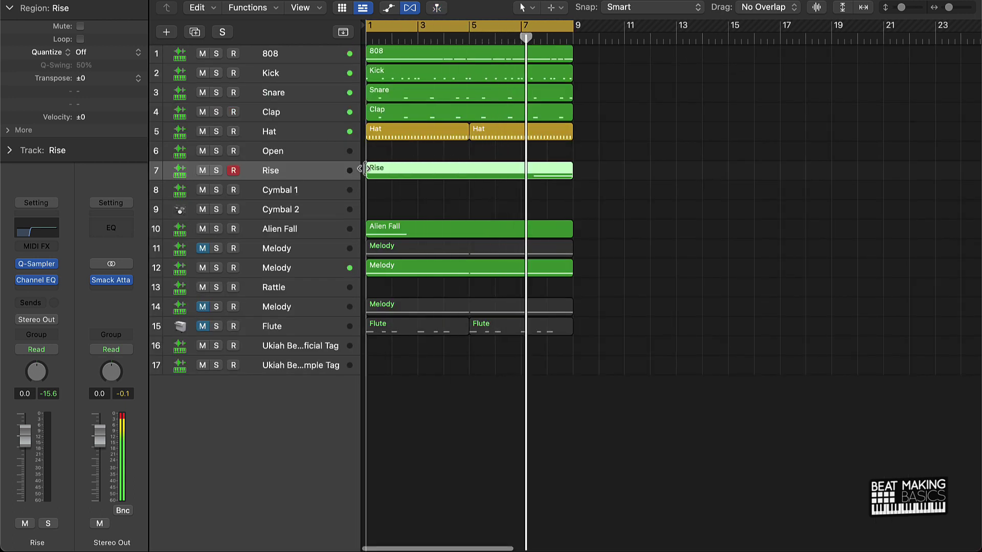
# Step: Record C3 hits across the loop on the Open track with Musical Typing, and lower the track volume to -5.5
pyautogui.click(313, 152)
pyautogui.press('cmd+k')
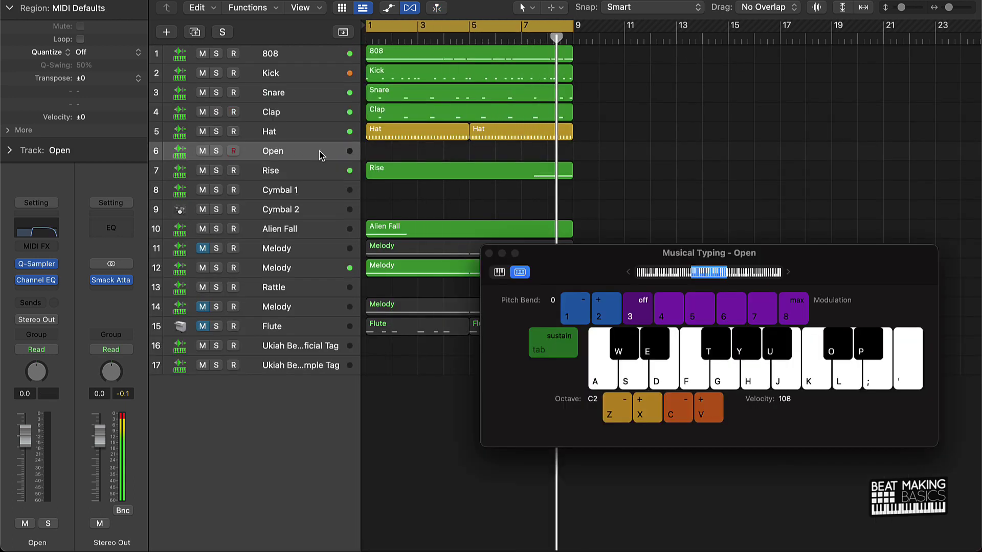
pyautogui.press('r')
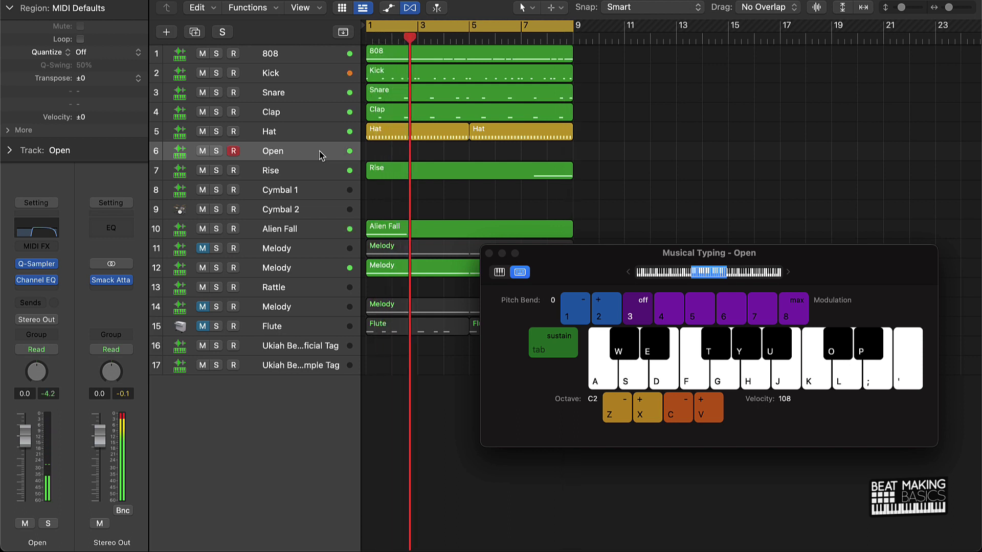
pyautogui.press('k')
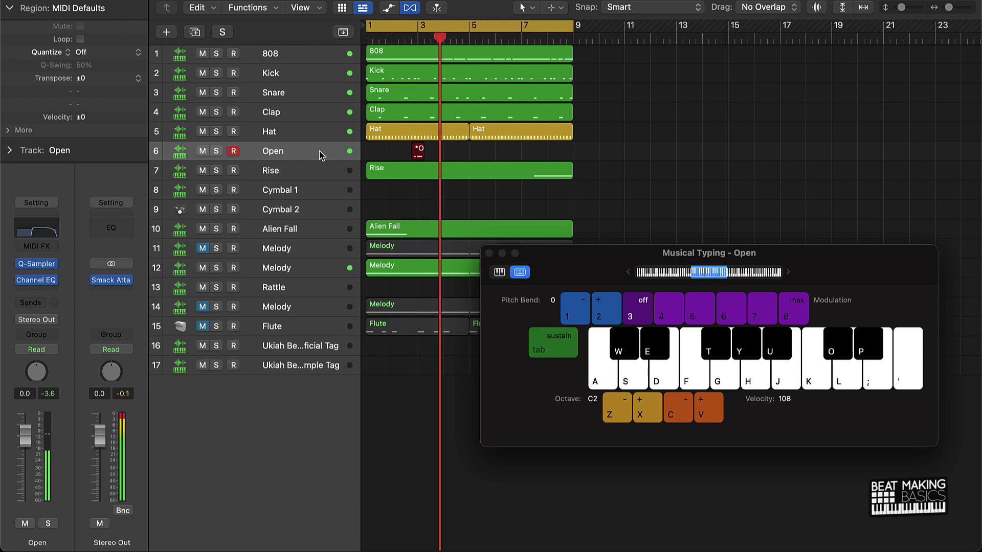
pyautogui.press('k')
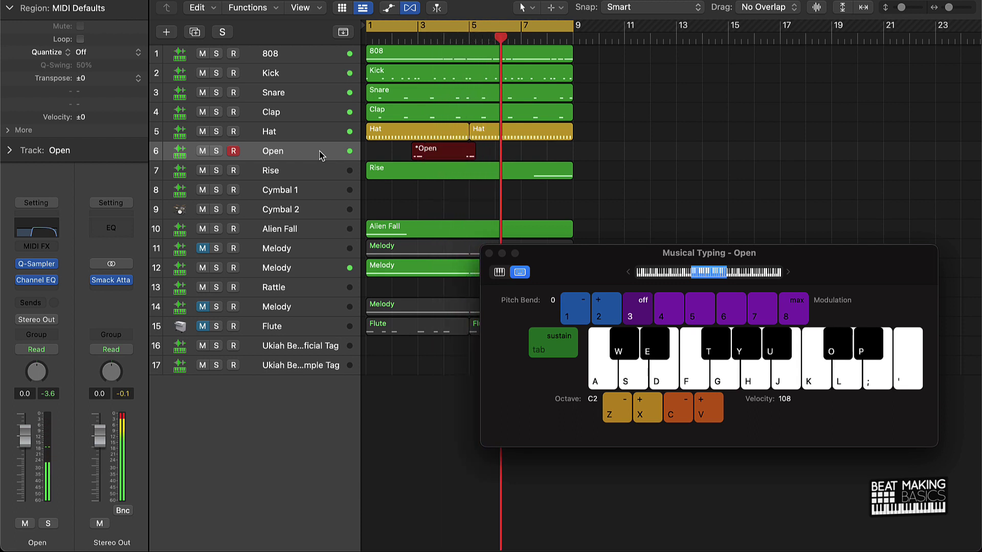
pyautogui.press('k')
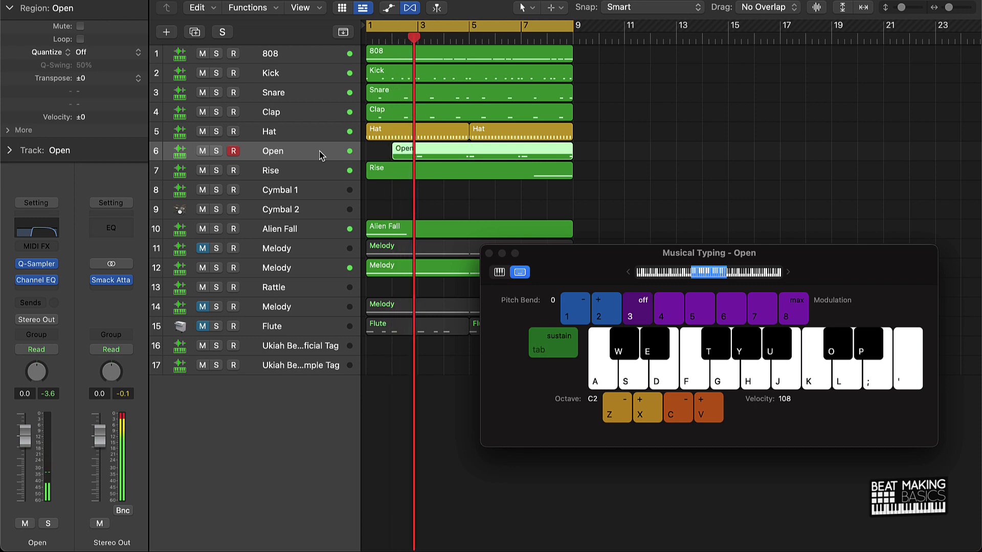
pyautogui.press('k')
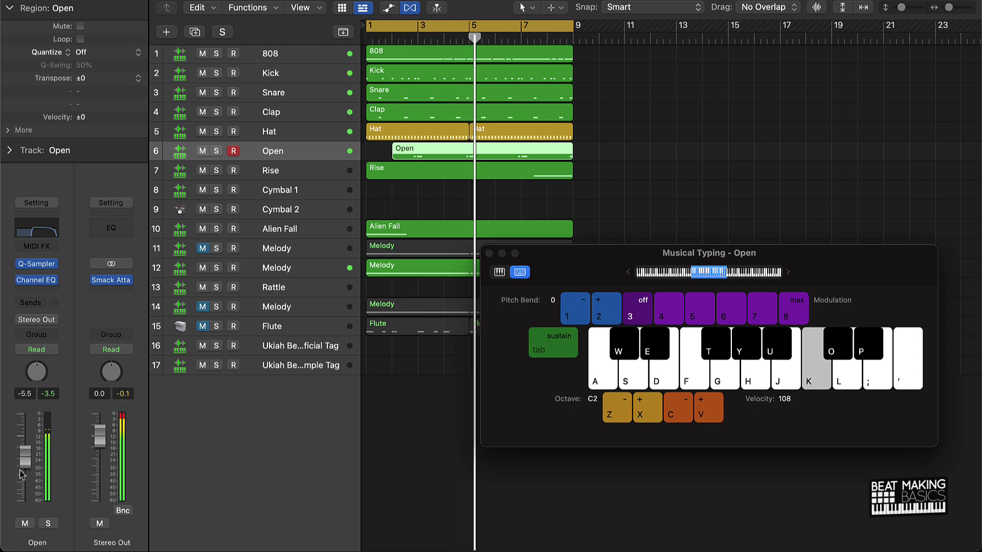
# Step: Extend the Open region's start back to bar 1 and place a C3 note at the beginning of bar 1
pyautogui.moveTo(393, 156); pyautogui.dragTo(370, 157)
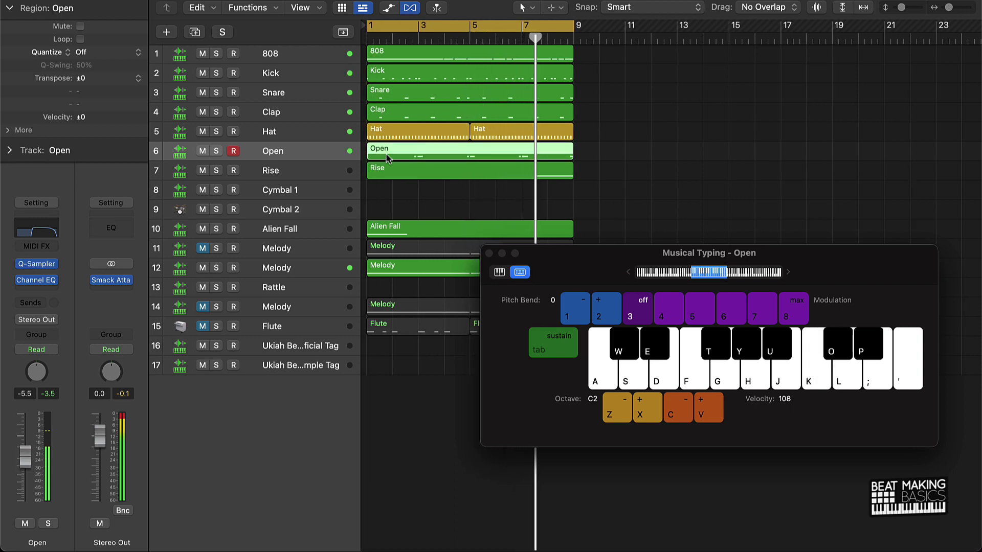
pyautogui.doubleClick(389, 152)
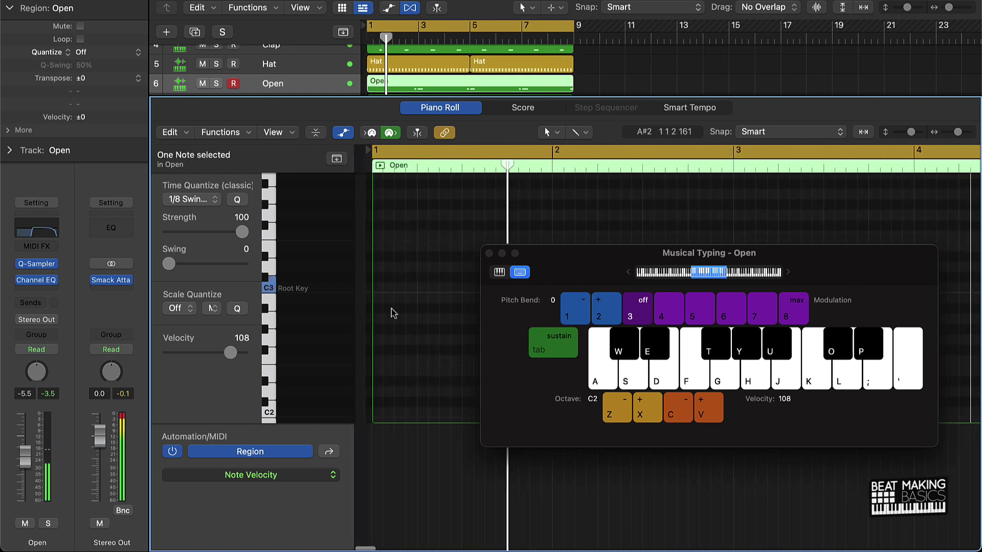
pyautogui.press('k')
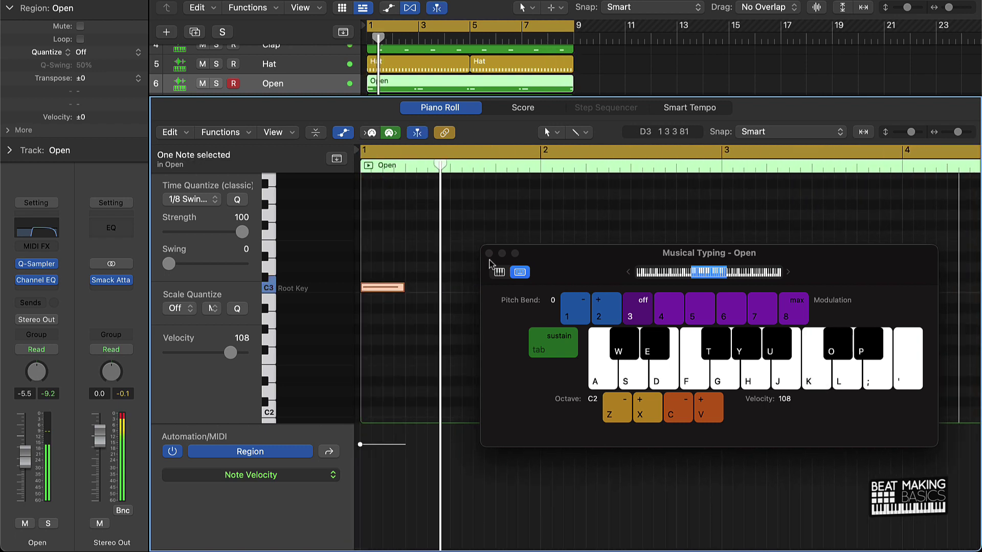
pyautogui.click(489, 253)
pyautogui.press('e')
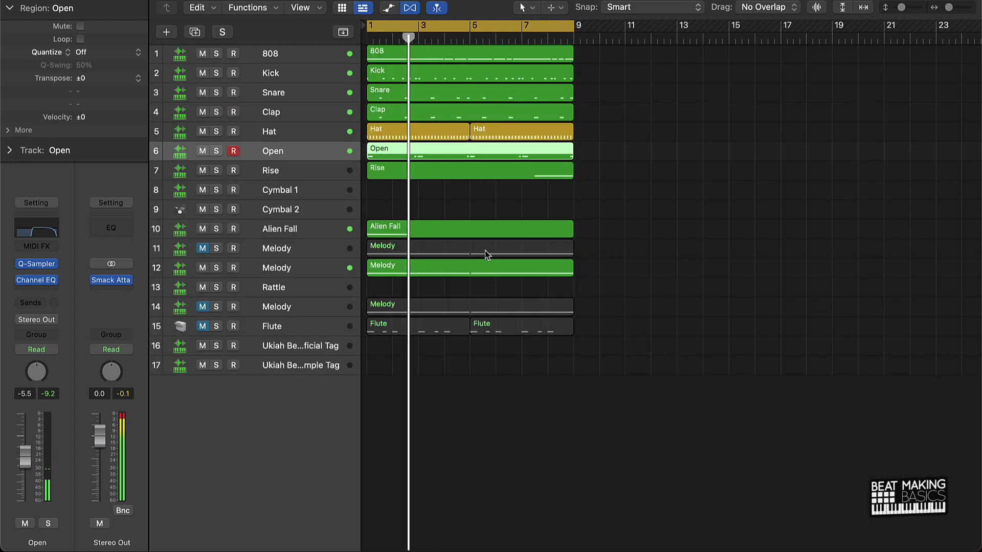
# Step: Record a C3 hit at bar 1 on the Cymbal 1 track and extend its region to bar 9
pyautogui.click(286, 192)
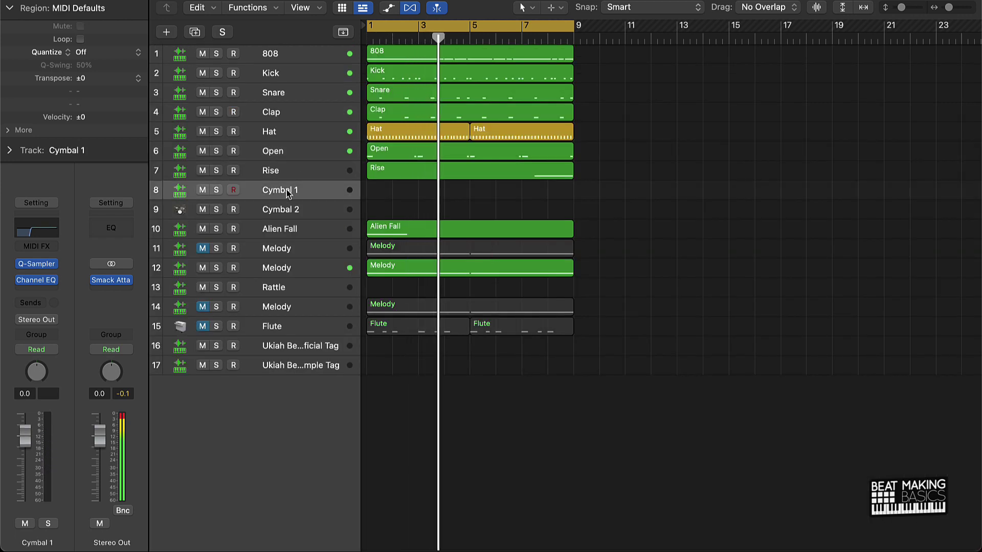
pyautogui.press('super+k')
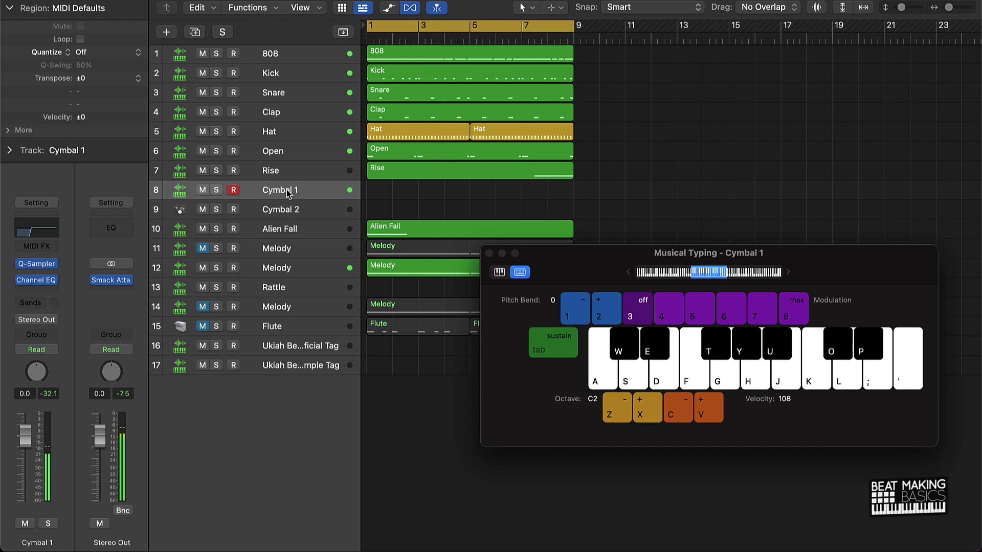
pyautogui.press('k')
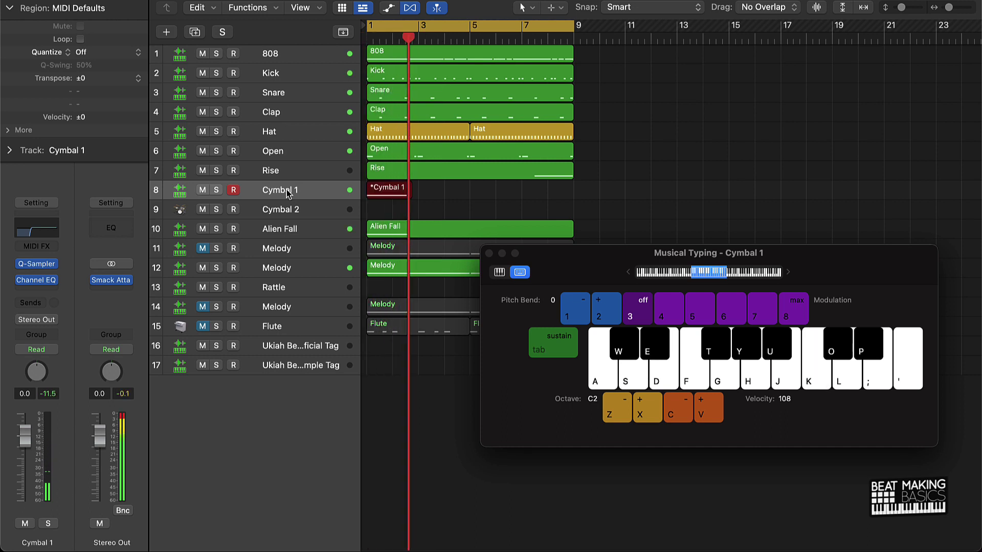
pyautogui.hotkey('shift', 'r')
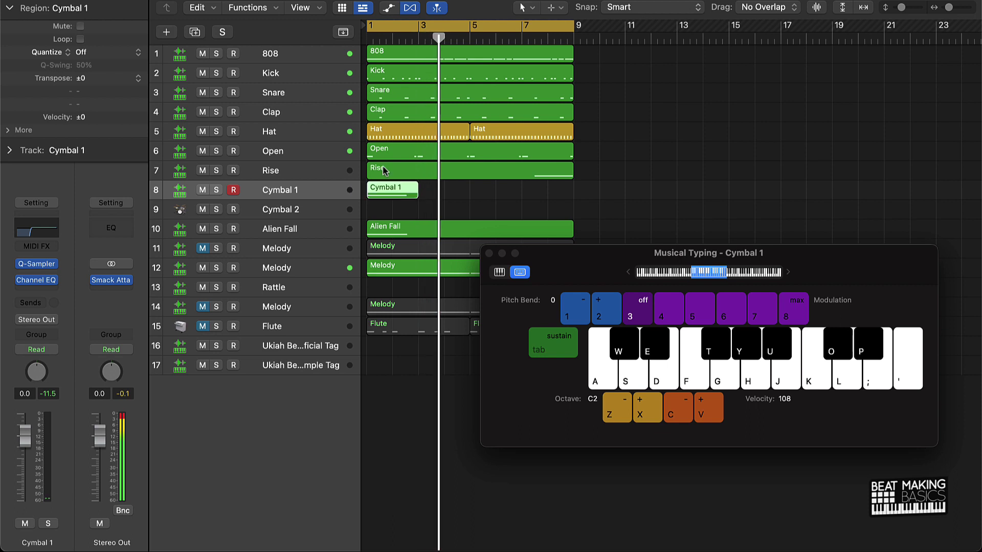
pyautogui.moveTo(416, 193); pyautogui.dragTo(572, 193)
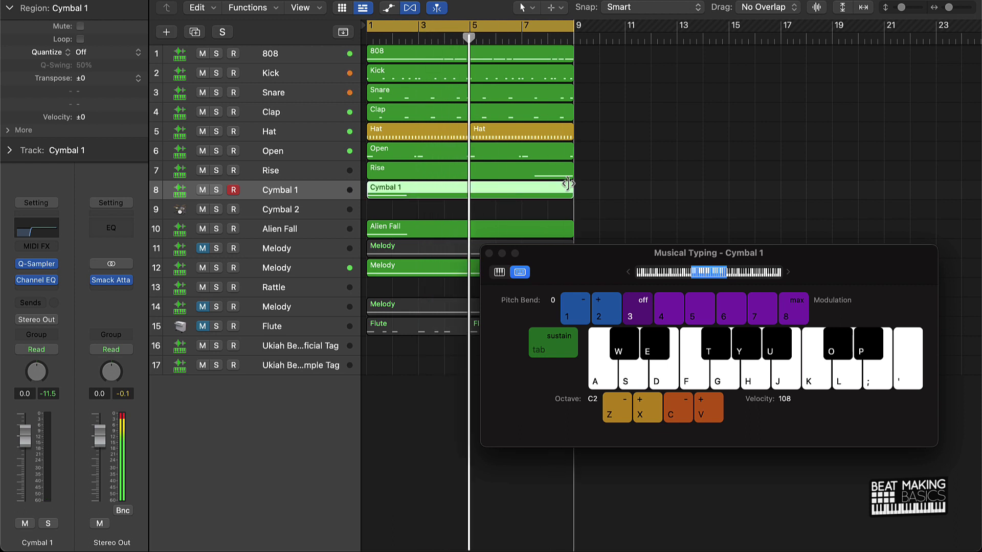
# Step: Delete the unused Cymbal 2 and Rattle tracks and the muted Melody track directly above Flute
pyautogui.click(302, 288)
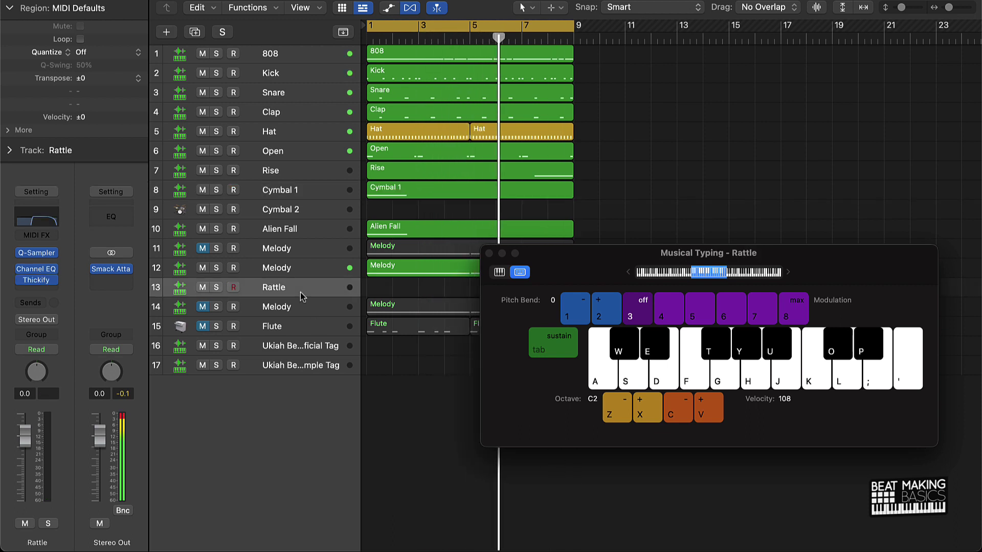
pyautogui.click(489, 253)
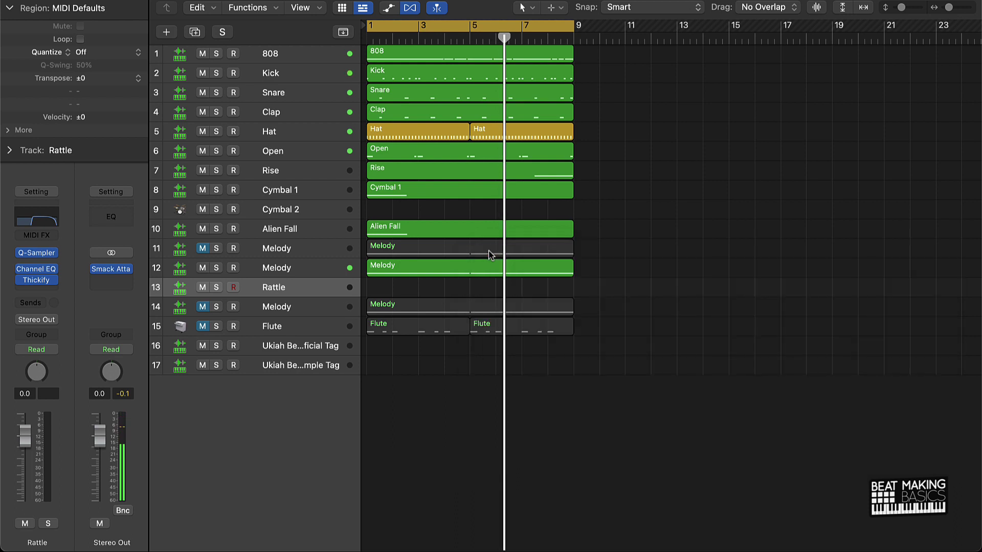
pyautogui.click(306, 212)
pyautogui.press('super+BackSpace')
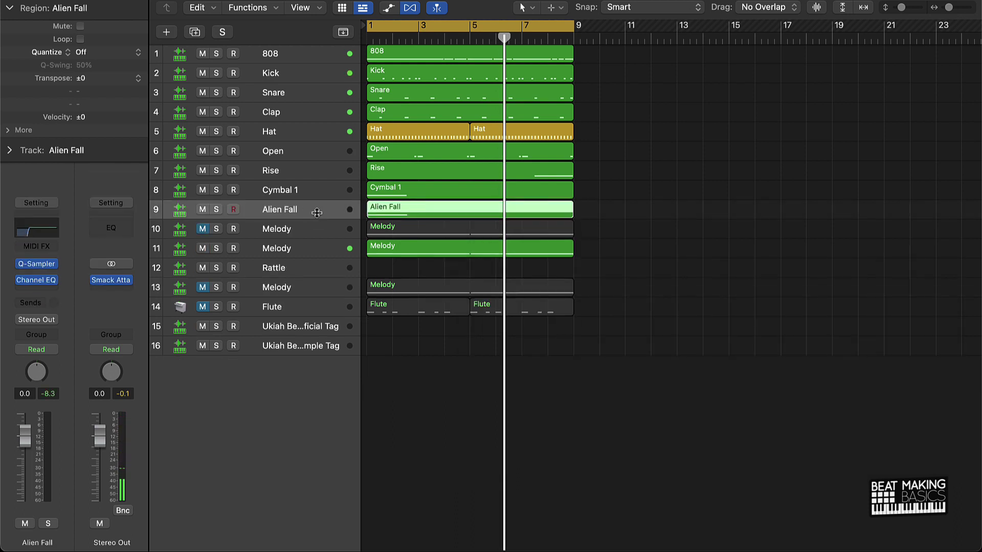
pyautogui.click(303, 270)
pyautogui.press('super+BackSpace')
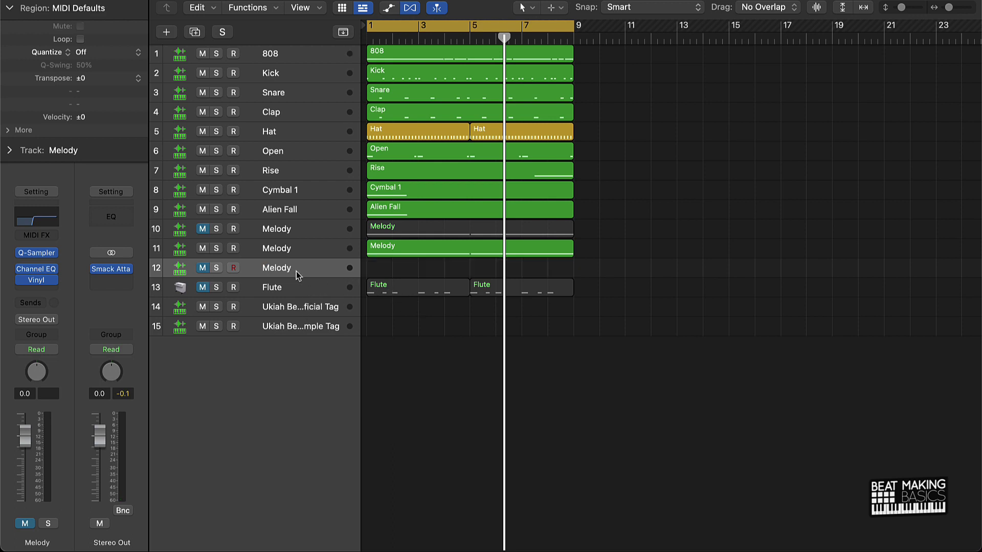
pyautogui.press('super+BackSpace')
# Step: Select all regions and repeat the eight-bar section twice, starting at bar 9
pyautogui.click(733, 268)
pyautogui.press('super+a')
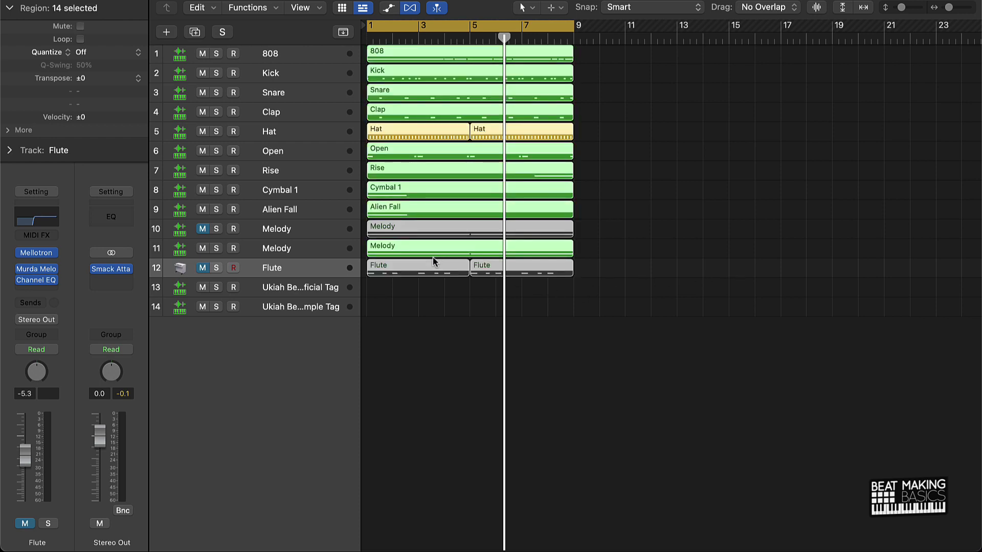
pyautogui.press('super+r')
pyautogui.press('super+r')
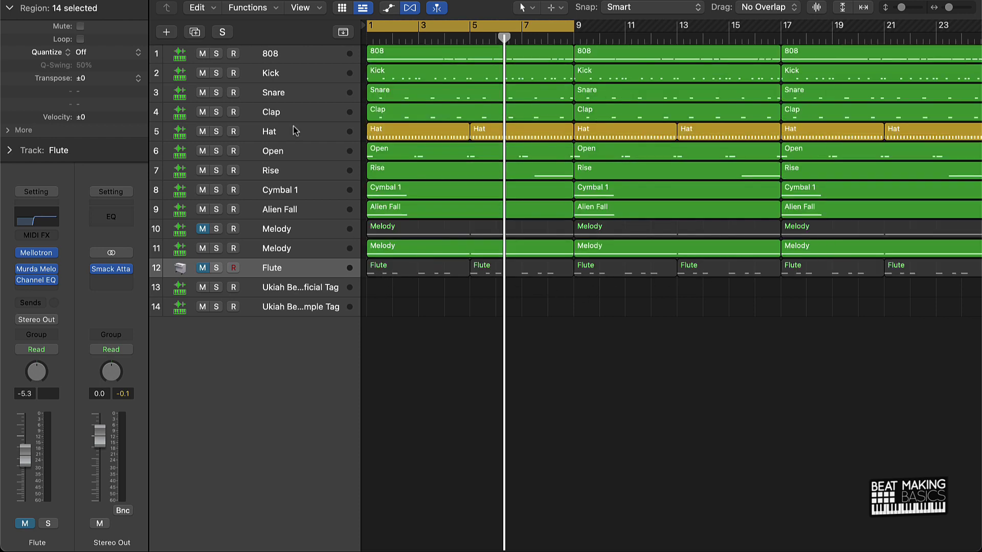
# Step: Mute tracks 1 to 12, and play from bar 1 with the cycle off while unmuting the track 10 Melody and the 808
pyautogui.moveTo(202, 53); pyautogui.dragTo(205, 255)
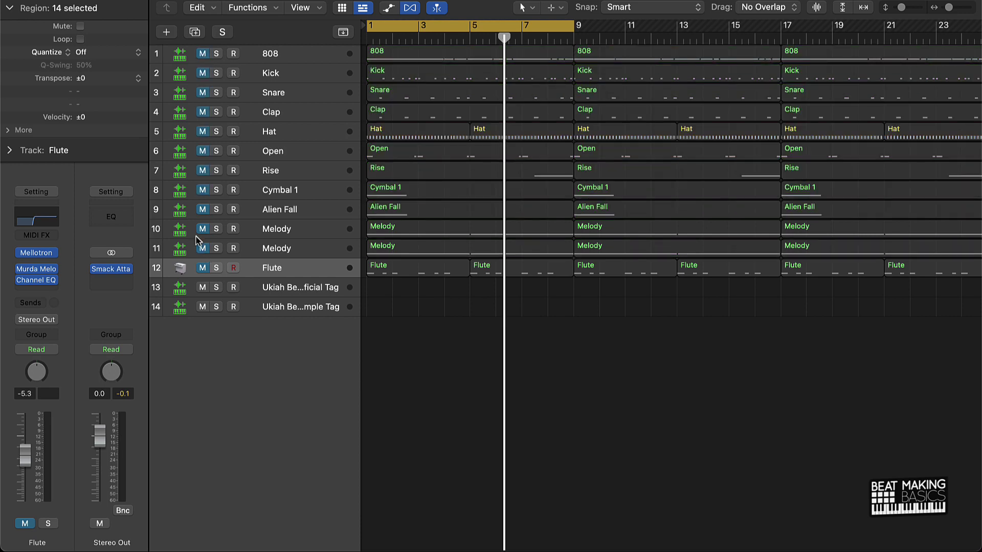
pyautogui.click(198, 234)
pyautogui.press('Return')
pyautogui.press('space')
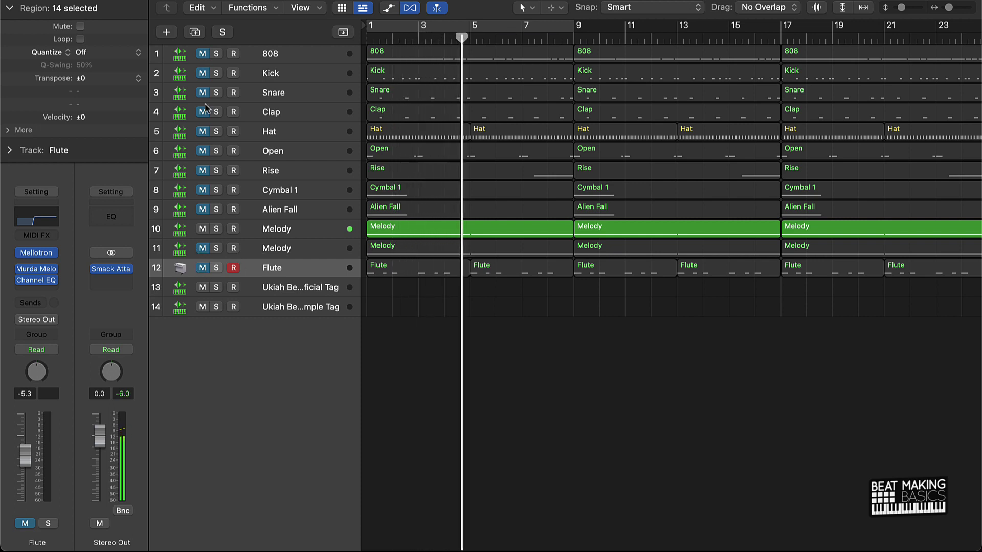
pyautogui.click(202, 53)
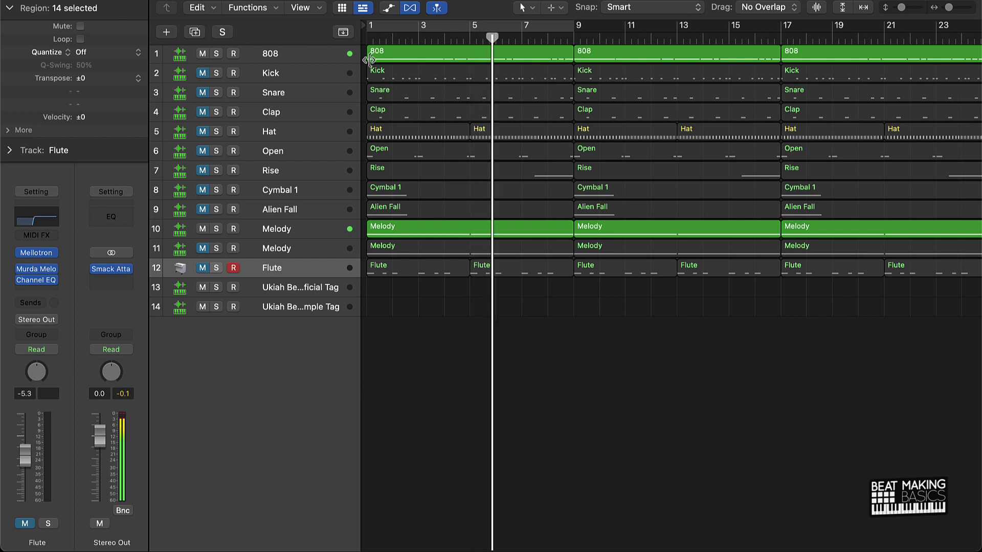
# Step: Trim the first 808 region to start at bar 5 and mute all other intro regions in bars 1–8 except the track 10 Melody
pyautogui.moveTo(368, 57); pyautogui.dragTo(468, 58)
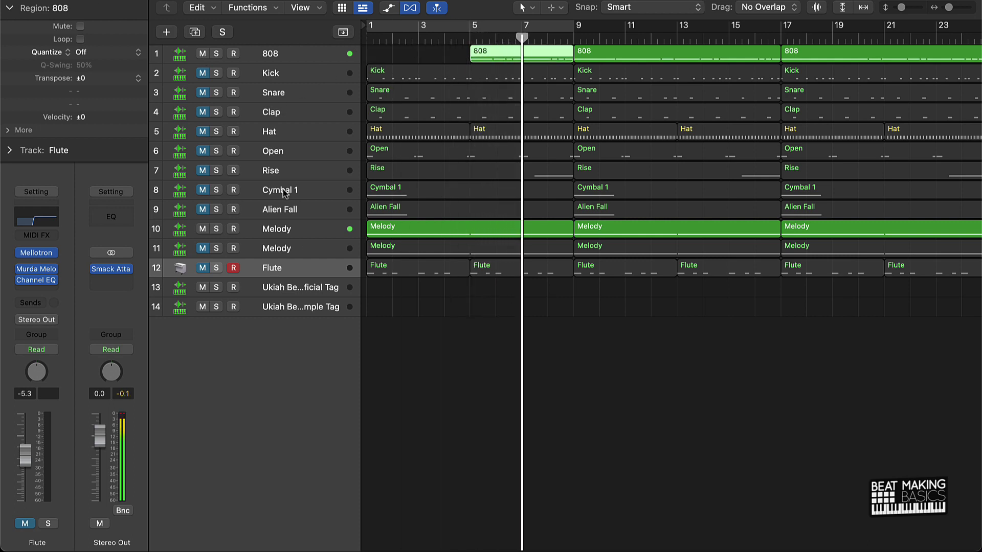
pyautogui.click(412, 255)
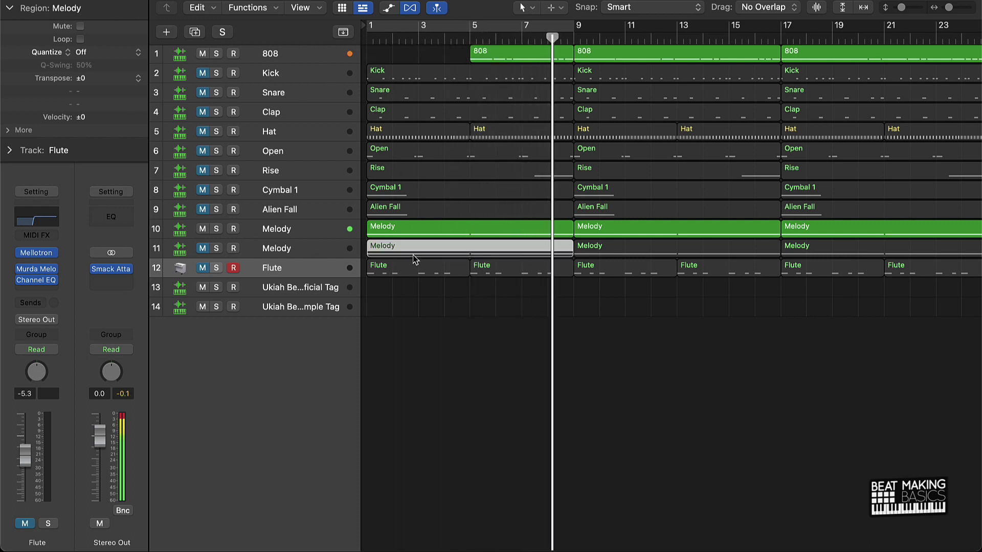
pyautogui.hotkey('ctrl', 'm')
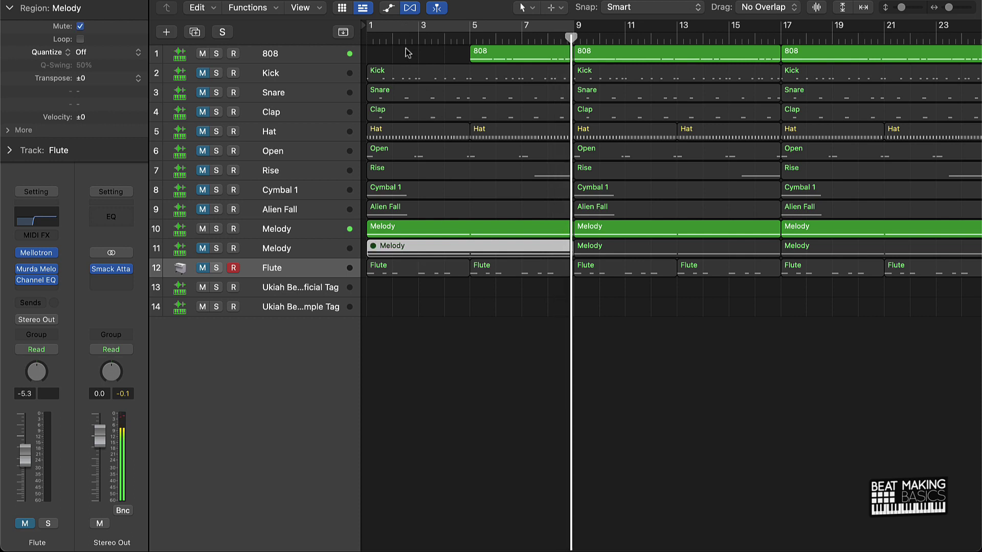
pyautogui.moveTo(404, 52); pyautogui.dragTo(462, 208)
pyautogui.moveTo(434, 297); pyautogui.dragTo(489, 277)
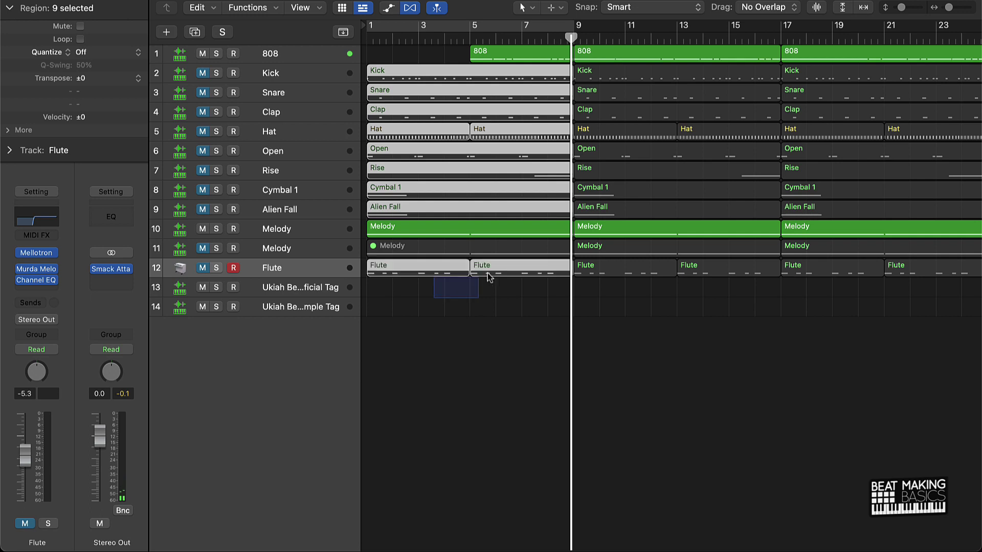
# Step: Return the playhead to bar 1 and unmute tracks 2 to 12
pyautogui.press('Return')
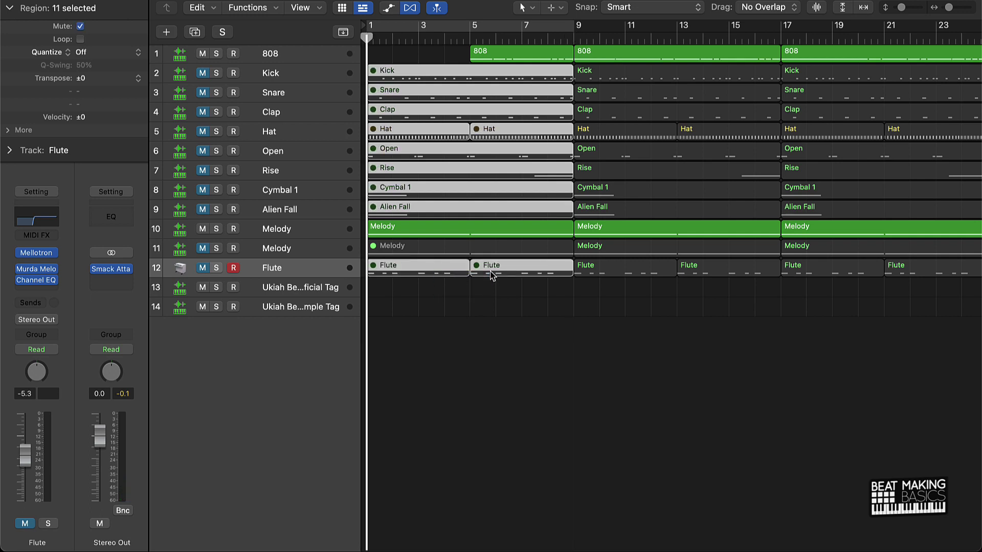
pyautogui.moveTo(201, 74); pyautogui.dragTo(203, 208)
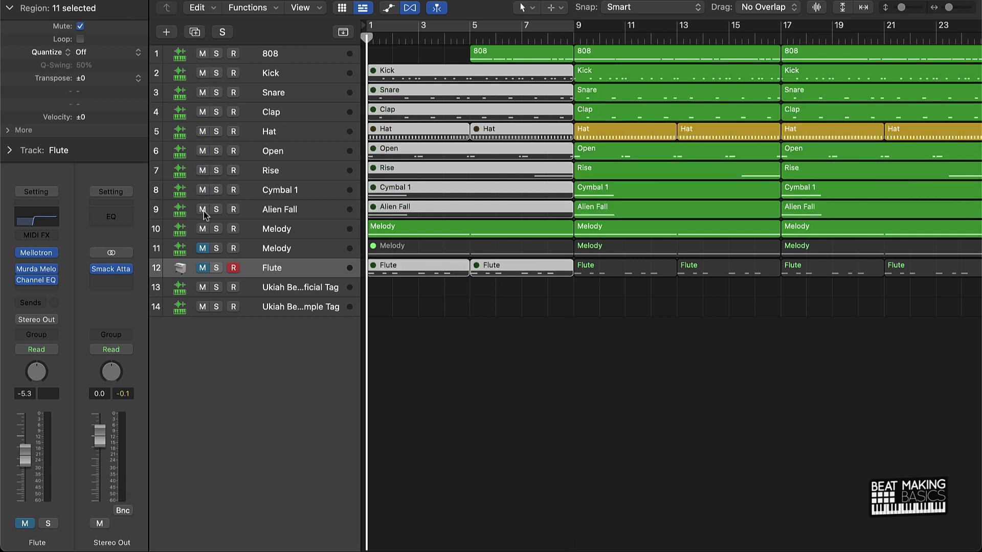
pyautogui.moveTo(201, 255); pyautogui.dragTo(204, 270)
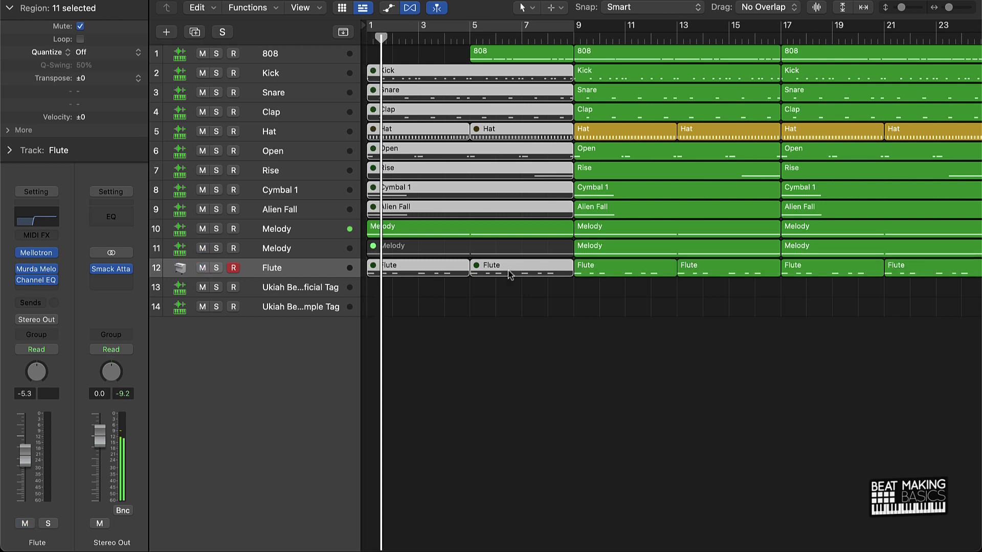
# Step: Mute the track 11 Melody region and both Flute regions between bars 17 and 25
pyautogui.press('super+Left')
pyautogui.press('super+Left')
pyautogui.click(757, 328)
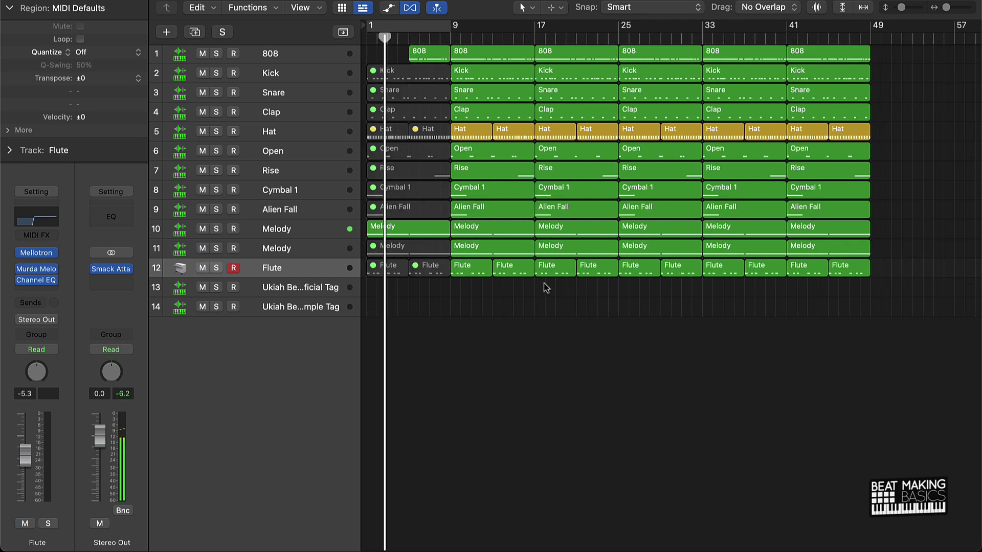
pyautogui.click(561, 251)
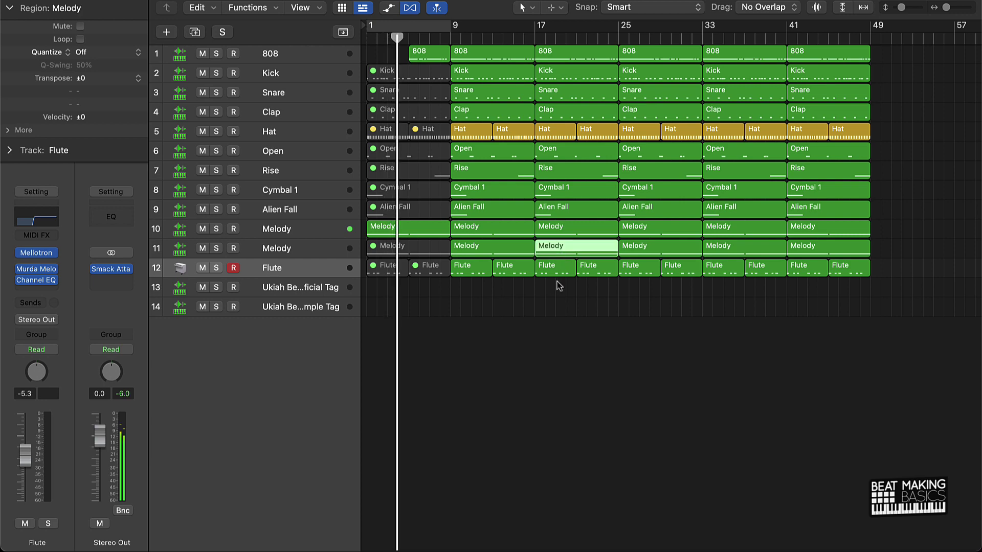
pyautogui.moveTo(551, 286); pyautogui.dragTo(608, 249)
pyautogui.hotkey('ctrl', 'm')
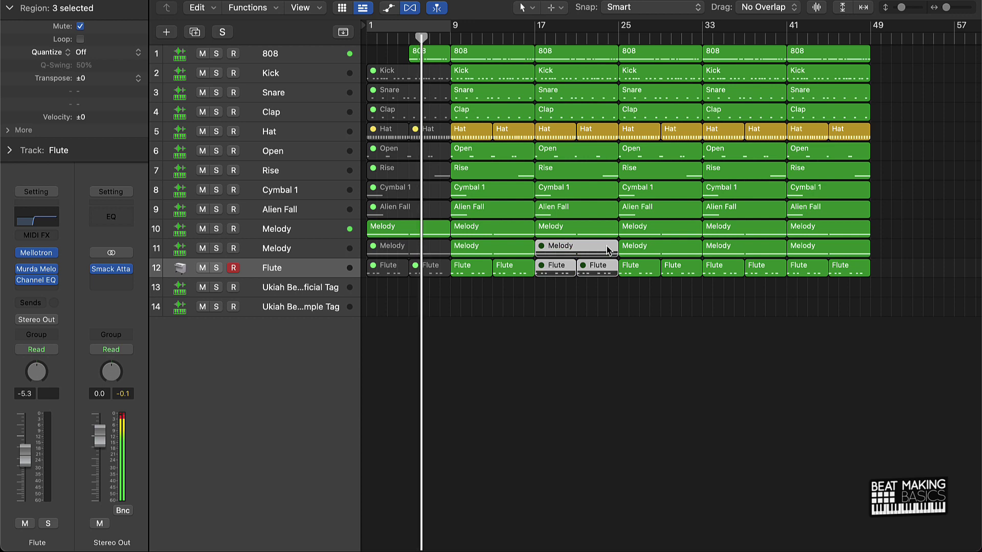
# Step: Mute the track 10 Melody and both Flute regions in bars 25–33, and the Kick region starting at bar 17
pyautogui.click(664, 227)
pyautogui.keyDown('shift'); pyautogui.click(644, 271); pyautogui.keyUp('shift')
pyautogui.keyDown('shift'); pyautogui.click(688, 270); pyautogui.keyUp('shift')
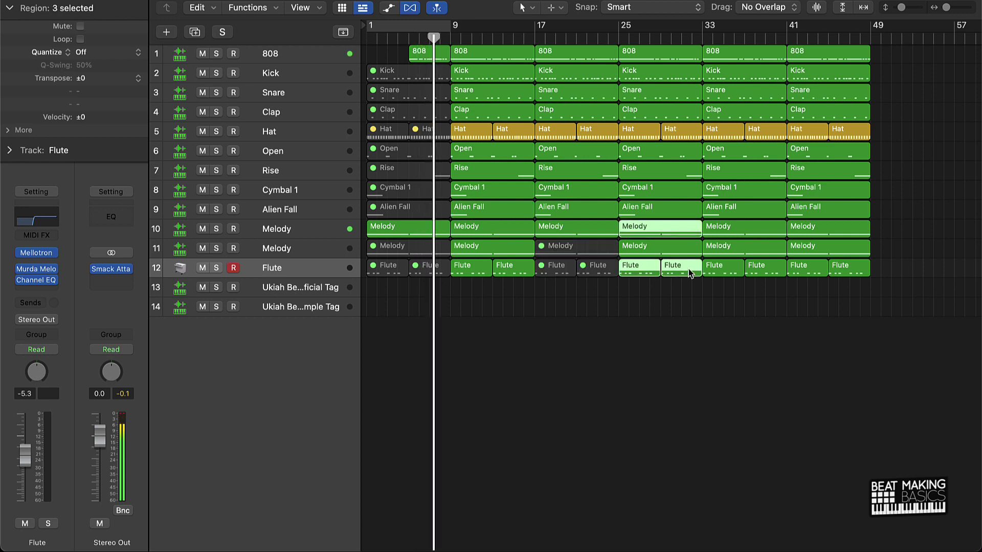
pyautogui.hotkey('ctrl', 'm')
pyautogui.click(556, 76)
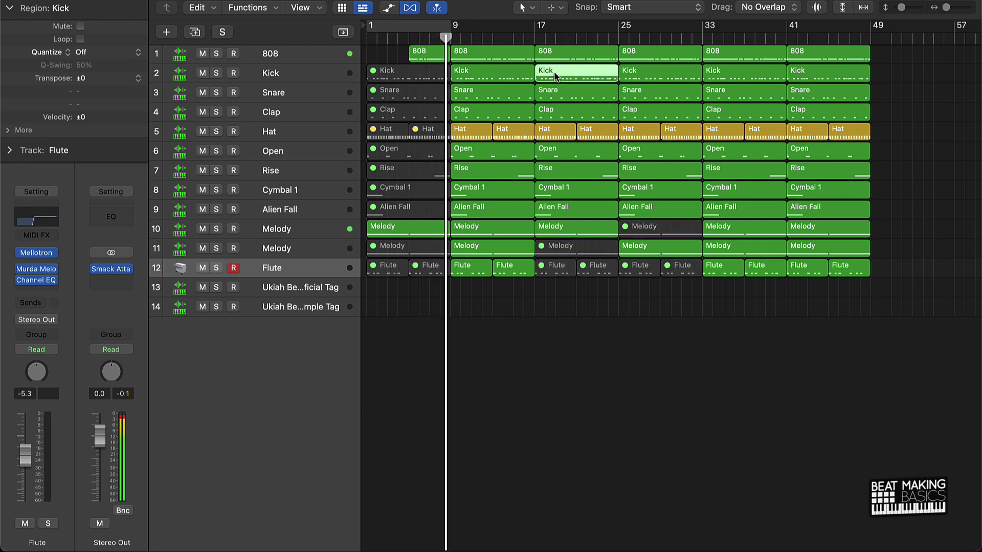
pyautogui.hotkey('ctrl', 'm')
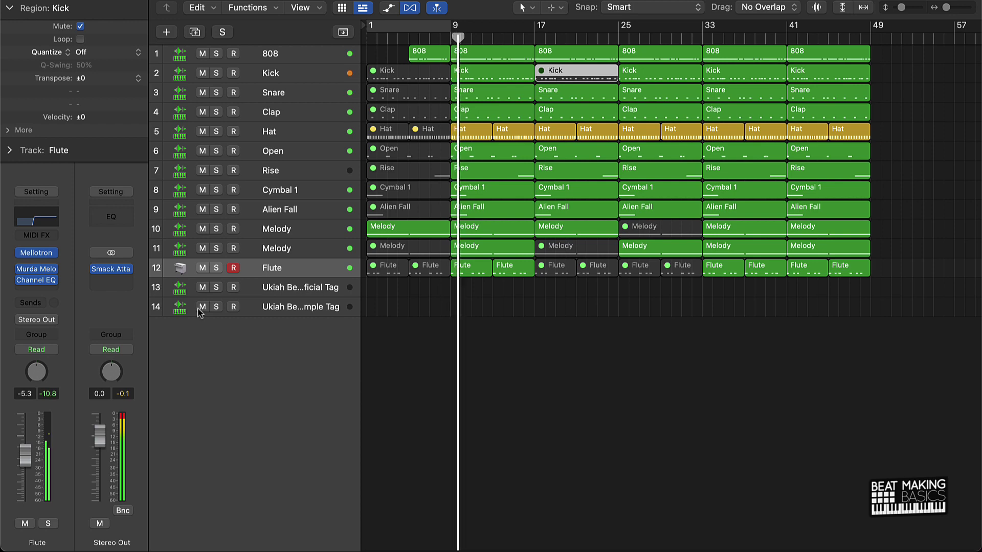
# Step: Lower the Flute track's volume to -9.6 dB and pan it to +7
pyautogui.moveTo(24, 452); pyautogui.dragTo(24, 468)
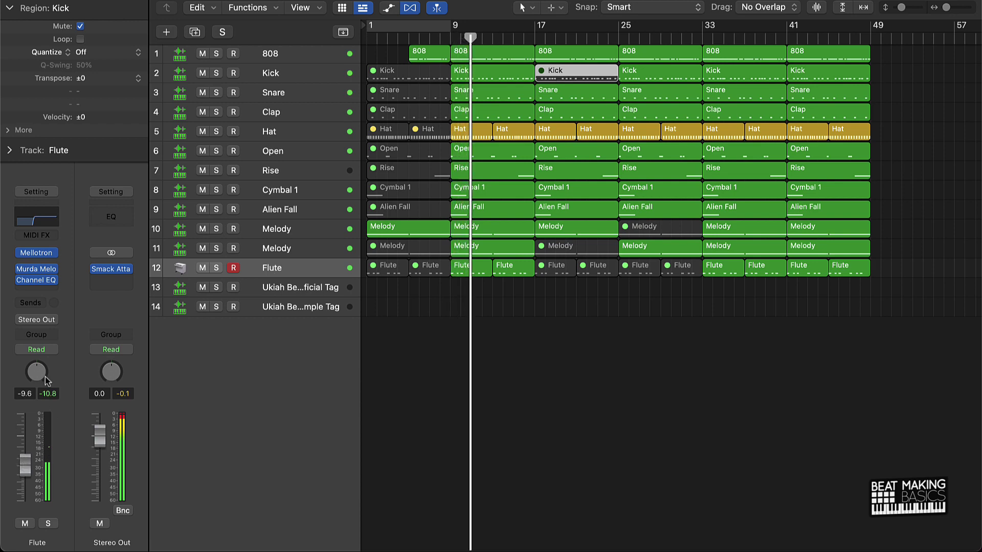
pyautogui.moveTo(36, 372); pyautogui.dragTo(37, 352)
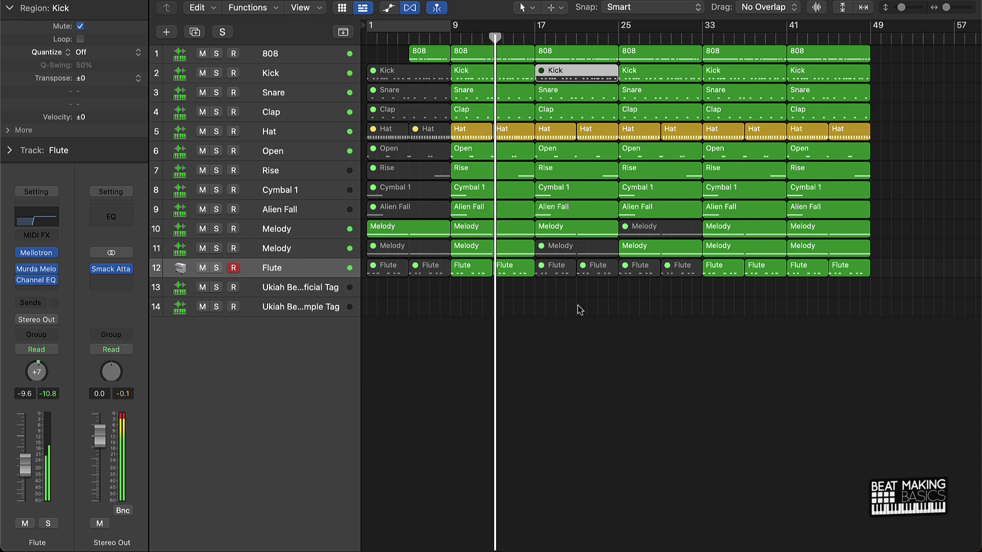
pyautogui.click(658, 338)
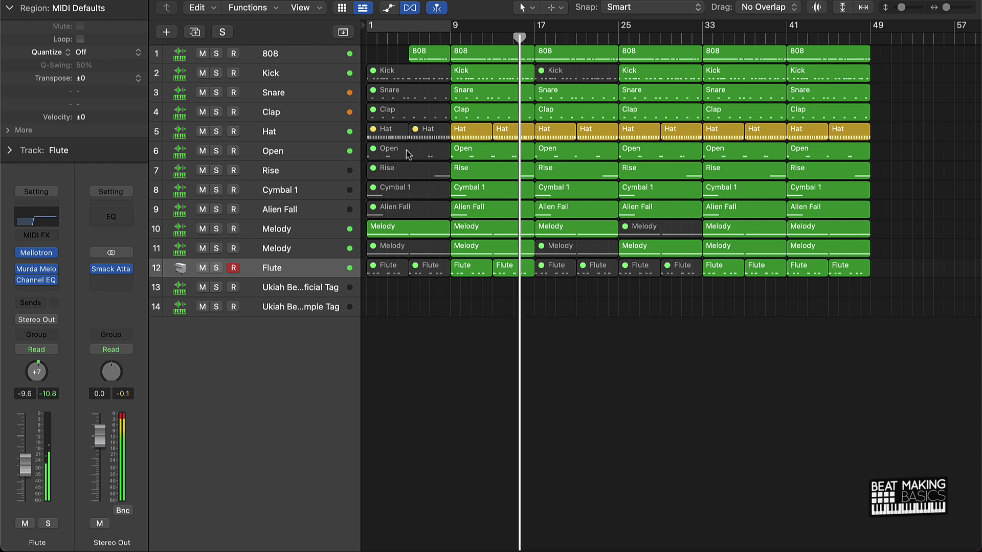
# Step: Audition the beat without the Snare track and trim the Snare region at bar 17 to start at bar 21
pyautogui.click(202, 93)
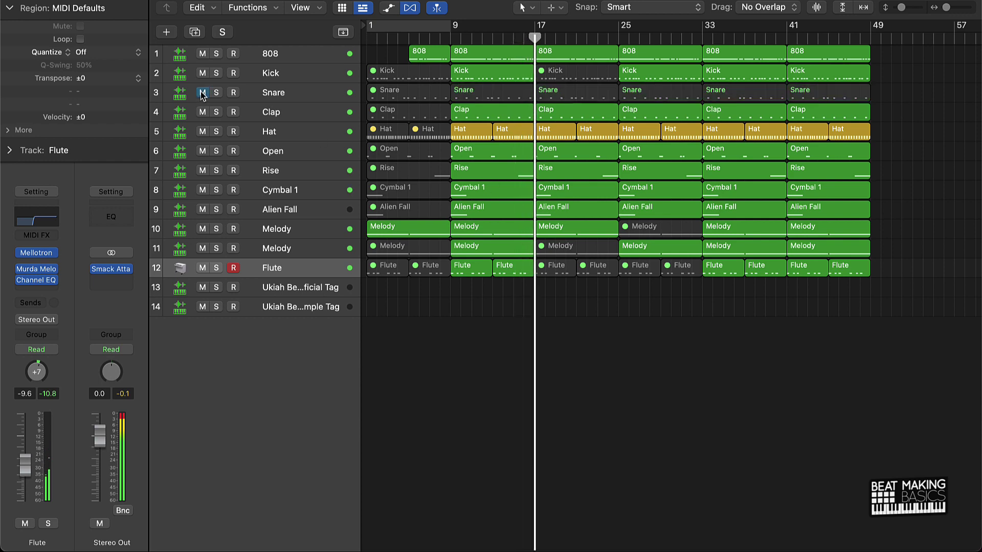
pyautogui.click(569, 90)
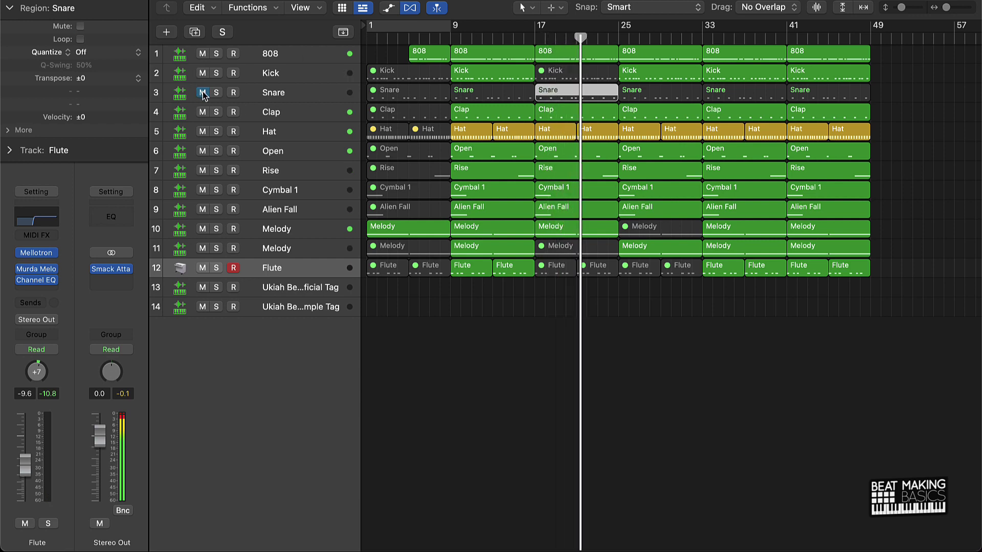
pyautogui.click(203, 93)
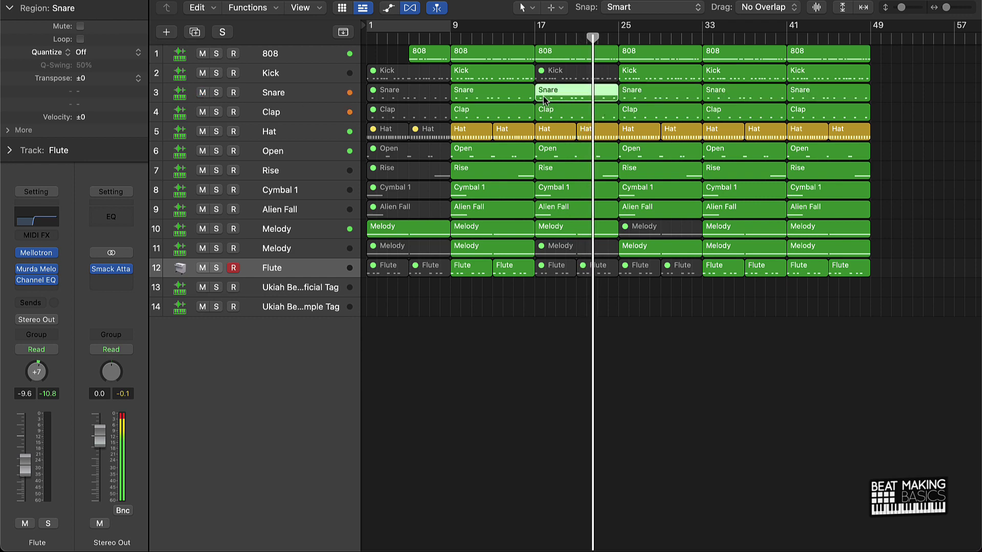
pyautogui.moveTo(540, 97); pyautogui.dragTo(577, 97)
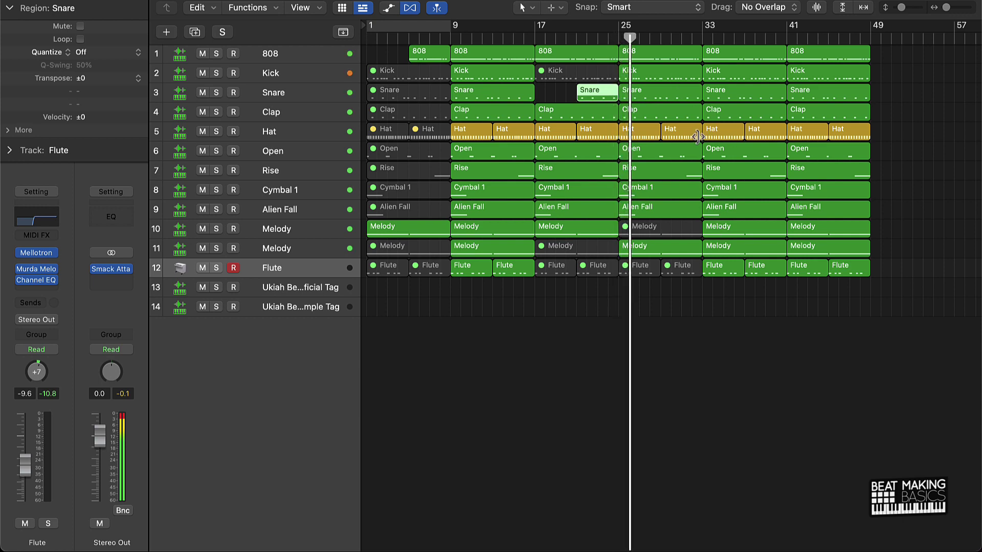
# Step: Shorten the Kick, Snare, Clap and Hat regions before bar 33 to end at bar 32, and delete all regions from bar 41 onward
pyautogui.moveTo(698, 137); pyautogui.dragTo(685, 67)
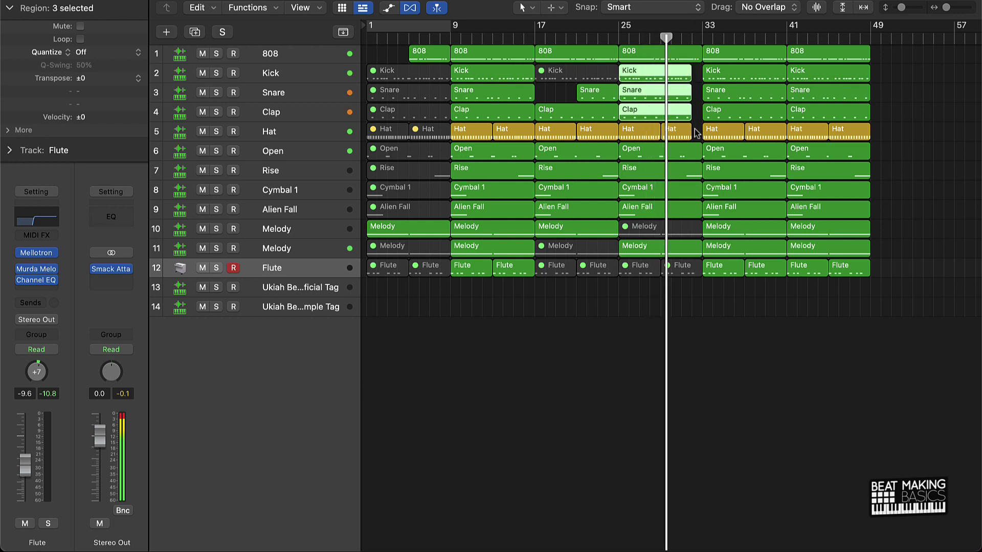
pyautogui.click(769, 316)
pyautogui.moveTo(799, 303); pyautogui.dragTo(886, 48)
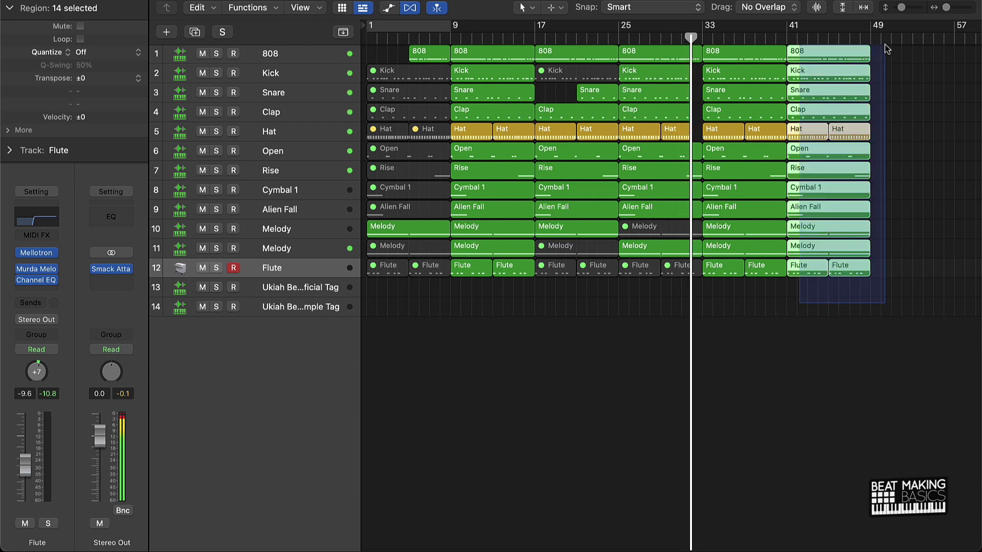
pyautogui.press('Delete')
# Step: Select all regions from bar 17 to bar 41 and repeat the section twice
pyautogui.moveTo(816, 56); pyautogui.dragTo(559, 351)
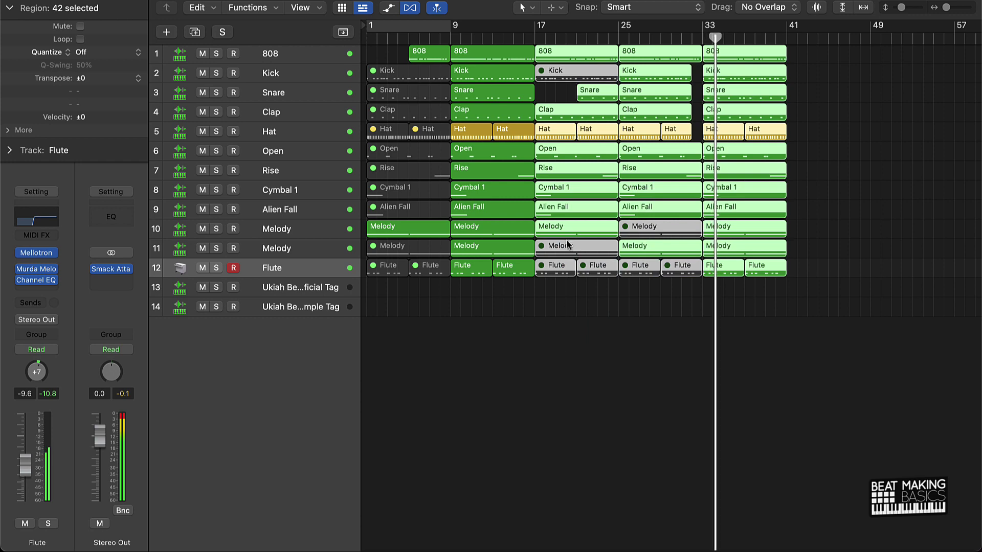
pyautogui.press('super+r')
pyautogui.hscroll(5, 688, 221)
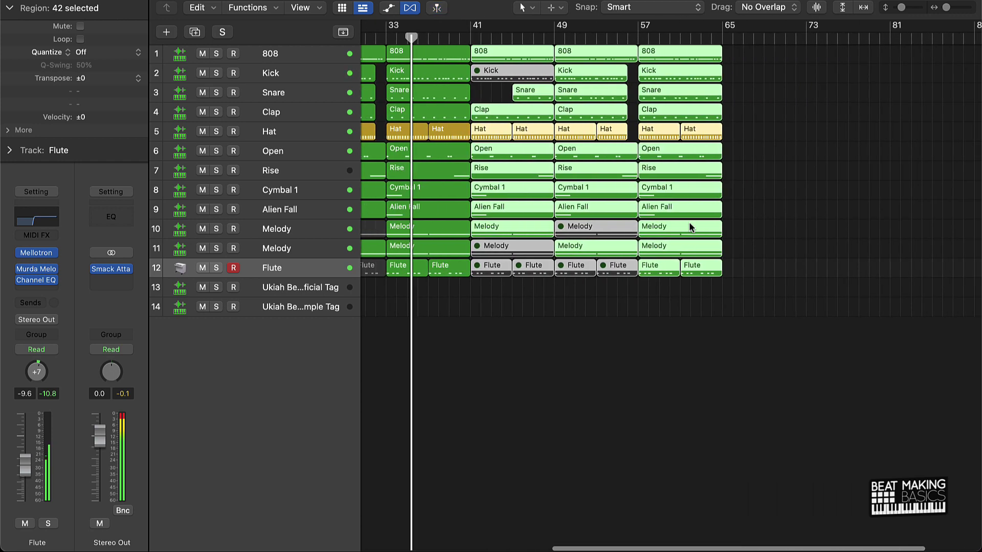
pyautogui.press('super+r')
pyautogui.hscroll(4, 715, 230)
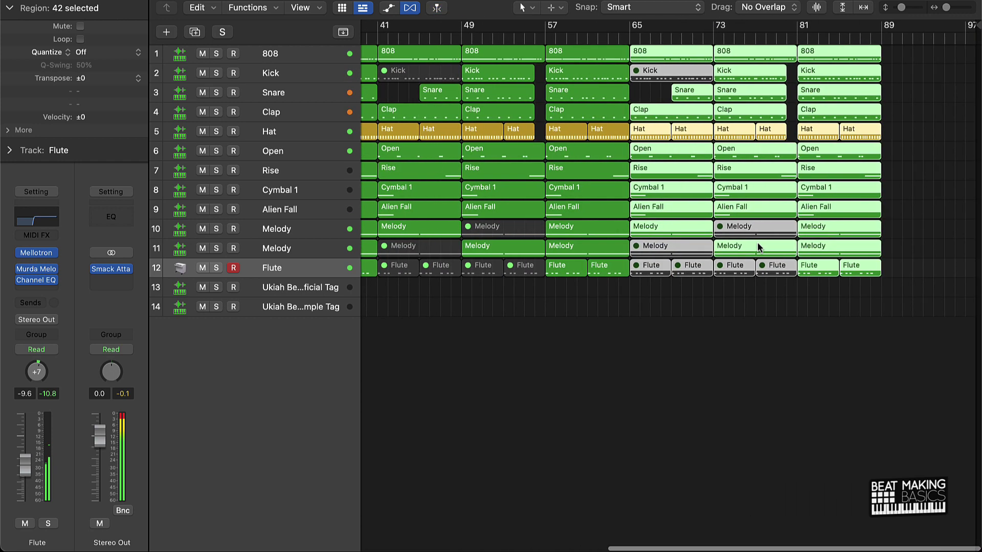
pyautogui.hscroll(-15, 751, 242)
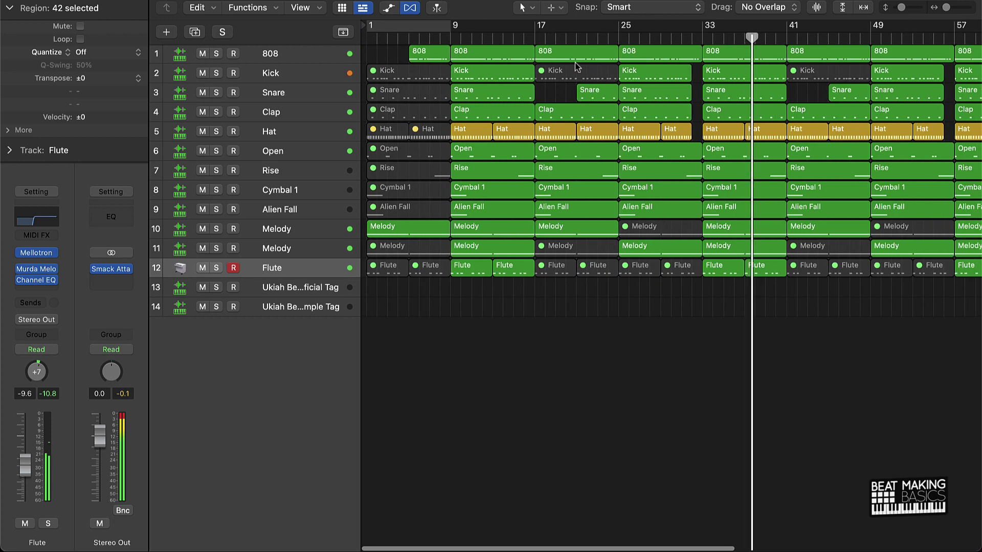
# Step: Swap the melodies: play only track 11's Melody in the section at bar 41 and only track 10's Melody at bar 49, muting the other
pyautogui.click(750, 312)
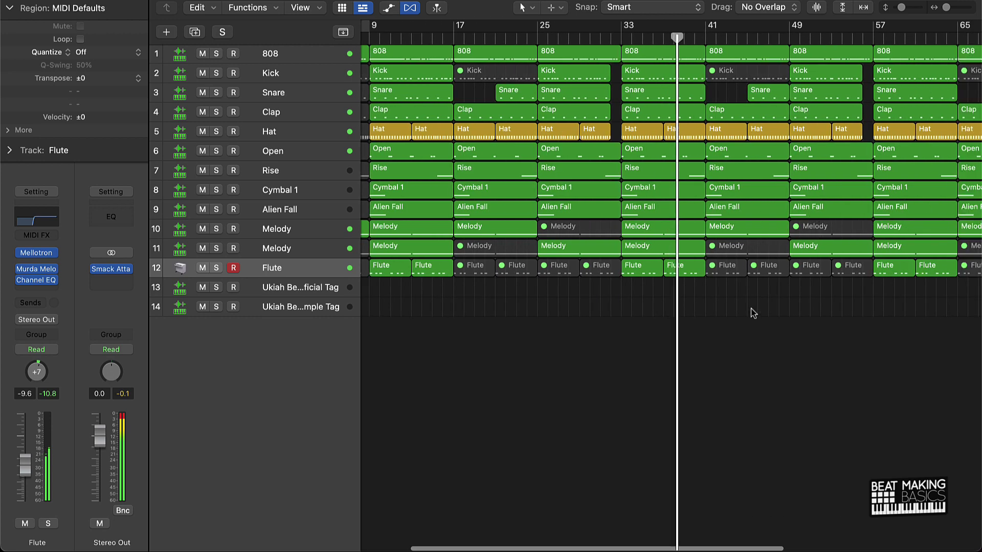
pyautogui.hotkey('ctrl', 'm')
pyautogui.click(737, 249)
pyautogui.hotkey('ctrl', 'm')
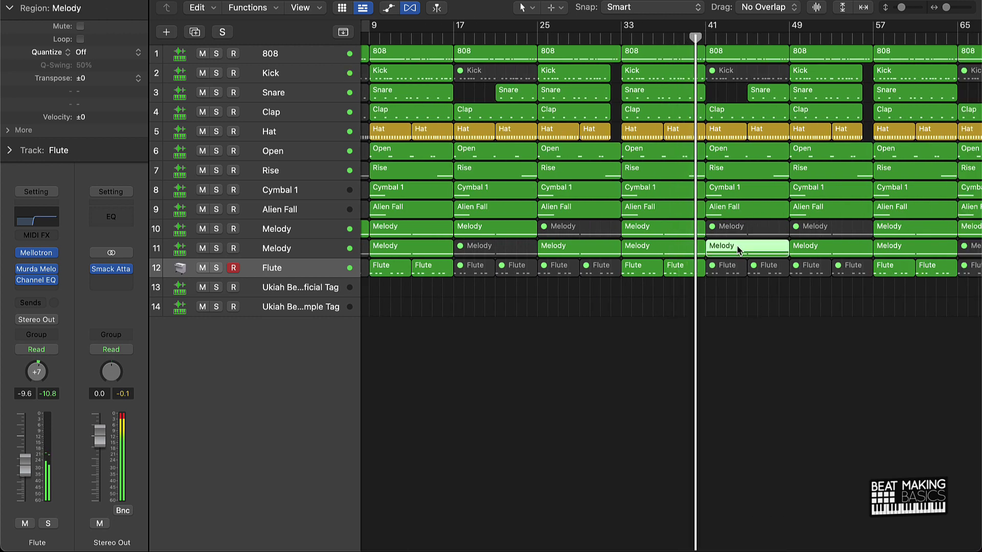
pyautogui.click(811, 250)
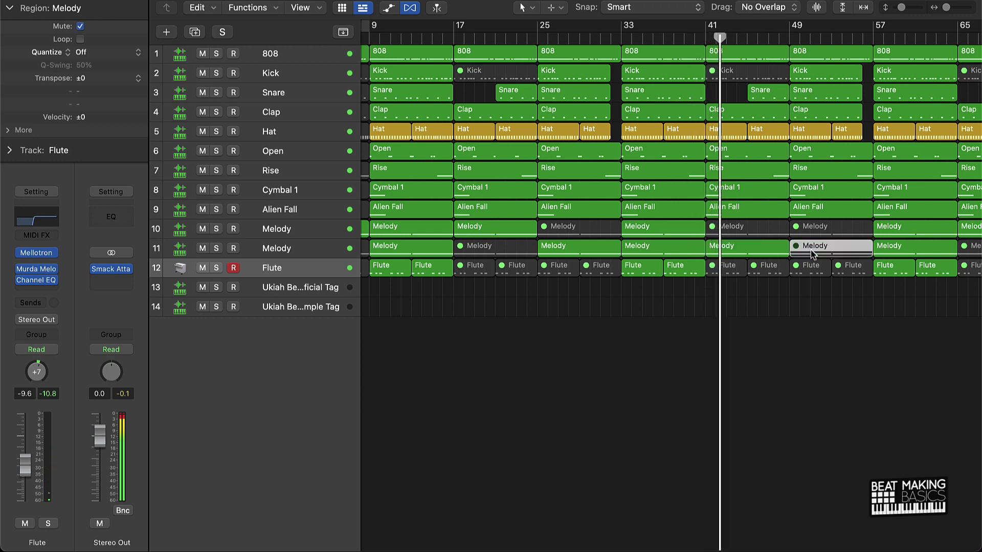
pyautogui.click(812, 231)
pyautogui.hotkey('ctrl', 'm')
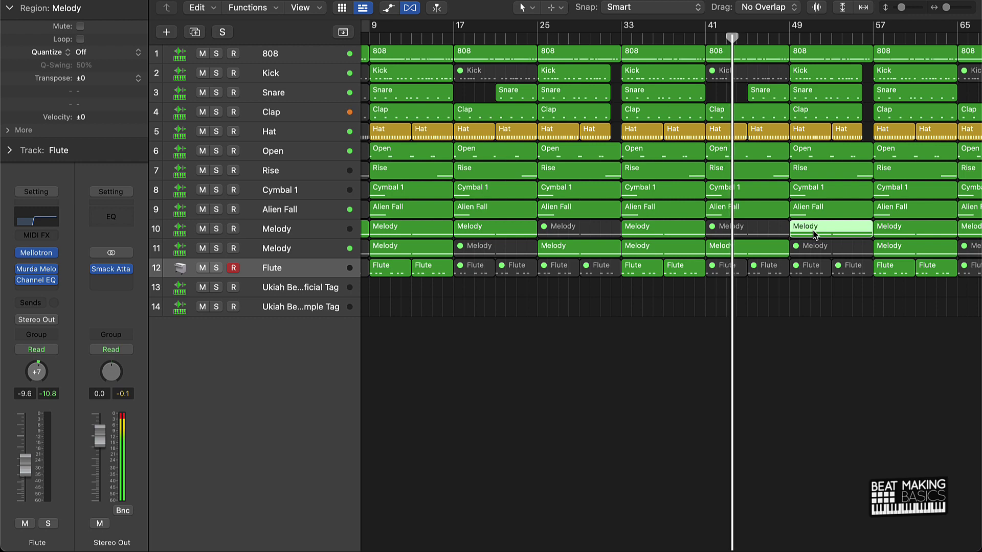
pyautogui.click(756, 324)
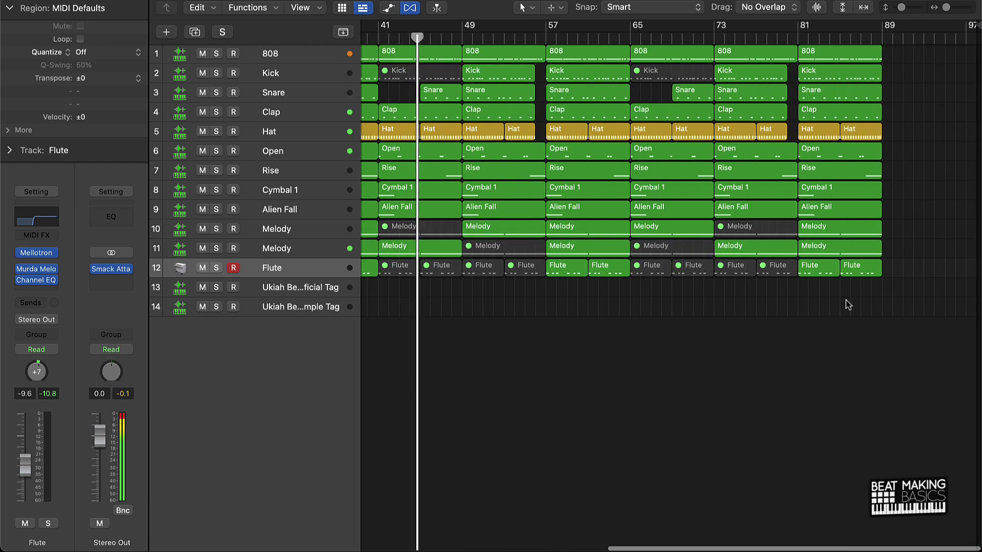
# Step: Copy all the intro regions, including the shortened 808, to bar 89 as the outro
pyautogui.keyDown('ctrl'); pyautogui.keyDown('alt'); pyautogui.click(587, 290); pyautogui.keyUp('alt'); pyautogui.keyUp('ctrl')
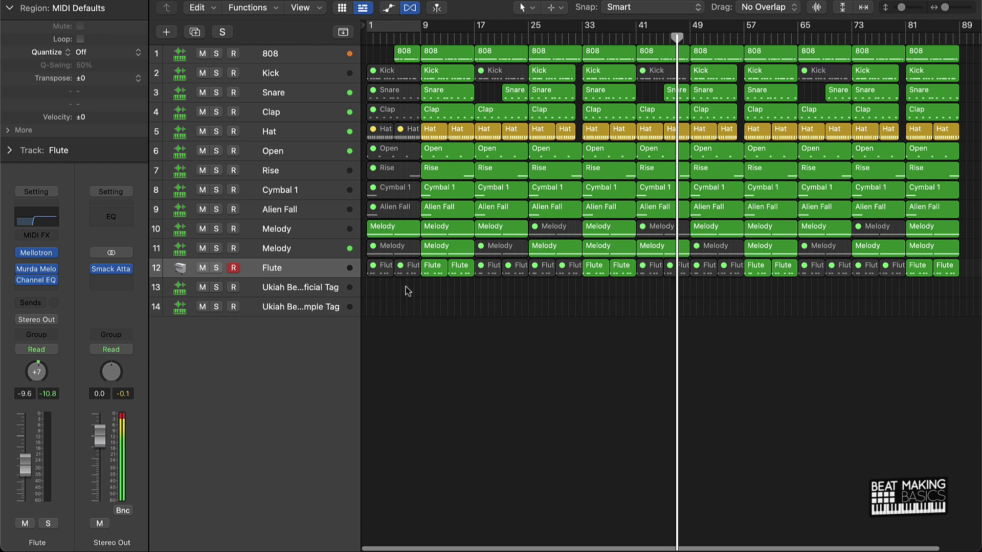
pyautogui.moveTo(405, 287); pyautogui.dragTo(420, 74)
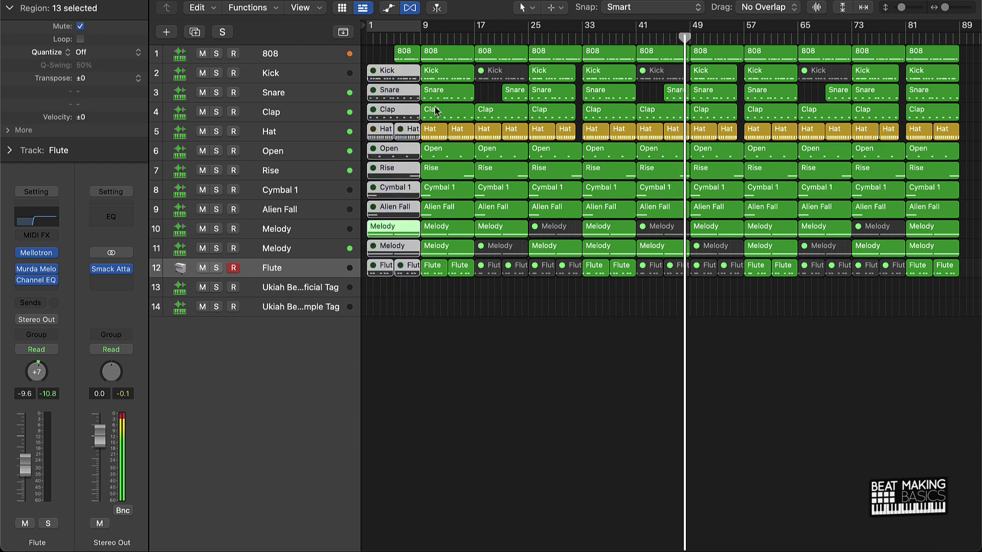
pyautogui.press('super+Left')
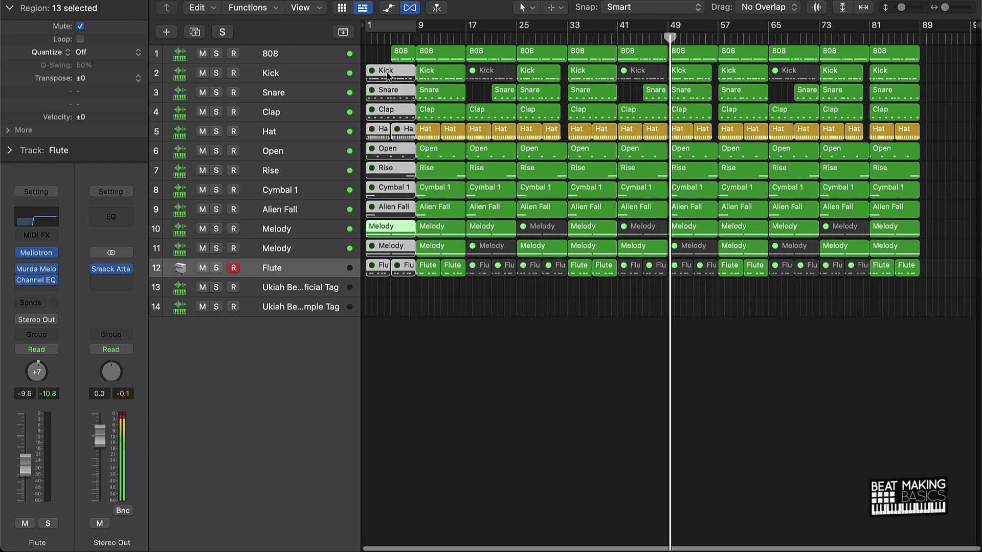
pyautogui.moveTo(387, 74); pyautogui.dragTo(941, 71)
pyautogui.moveTo(403, 54); pyautogui.dragTo(930, 51)
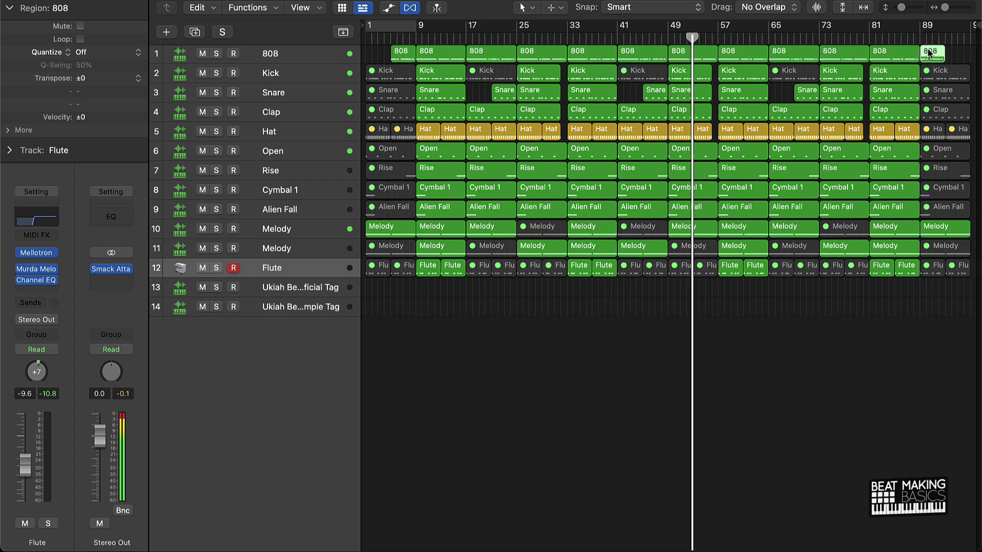
# Step: Automate a volume fade-out on track 10's Melody from about bar 93 to the end of the outro
pyautogui.press('a')
pyautogui.scroll(-10, 931, 314)
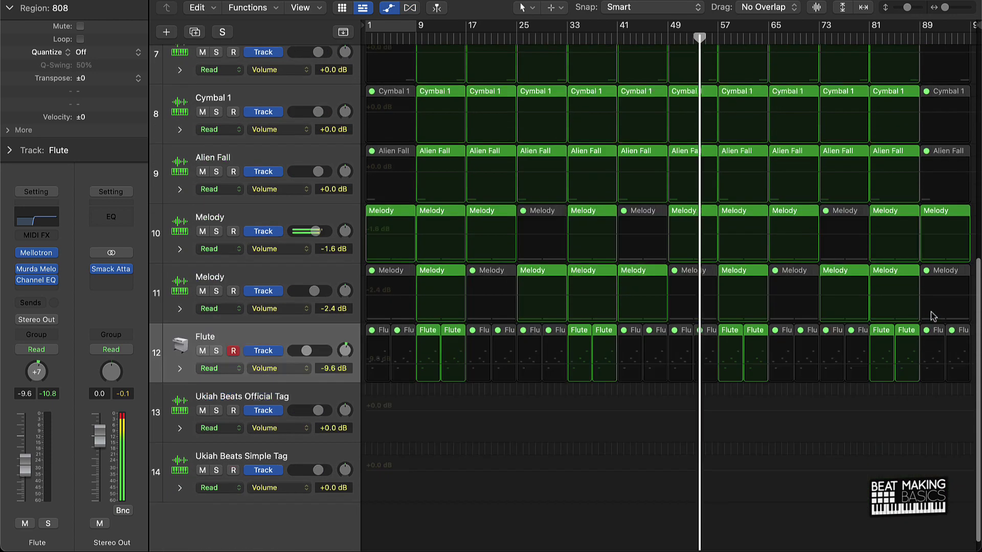
pyautogui.click(944, 225)
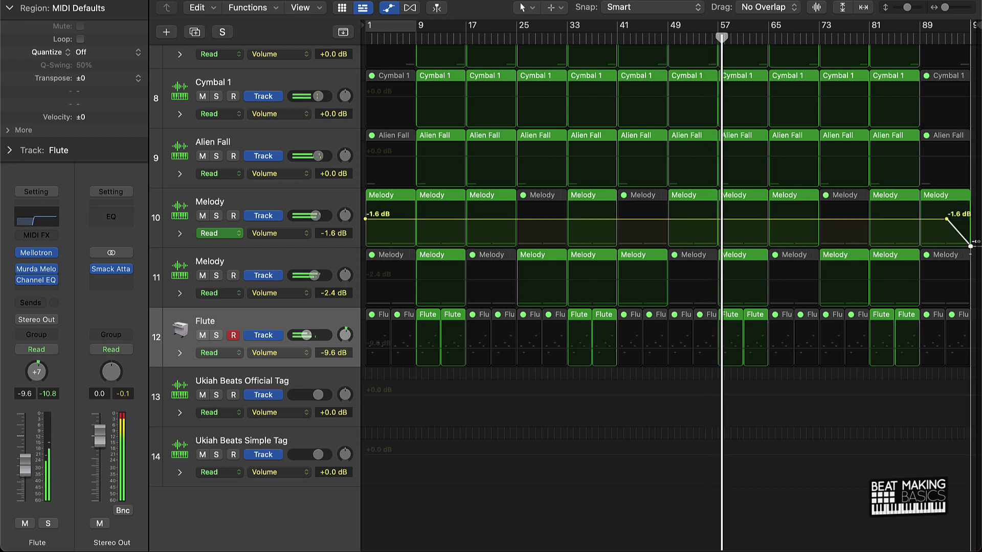
pyautogui.press('super+f')
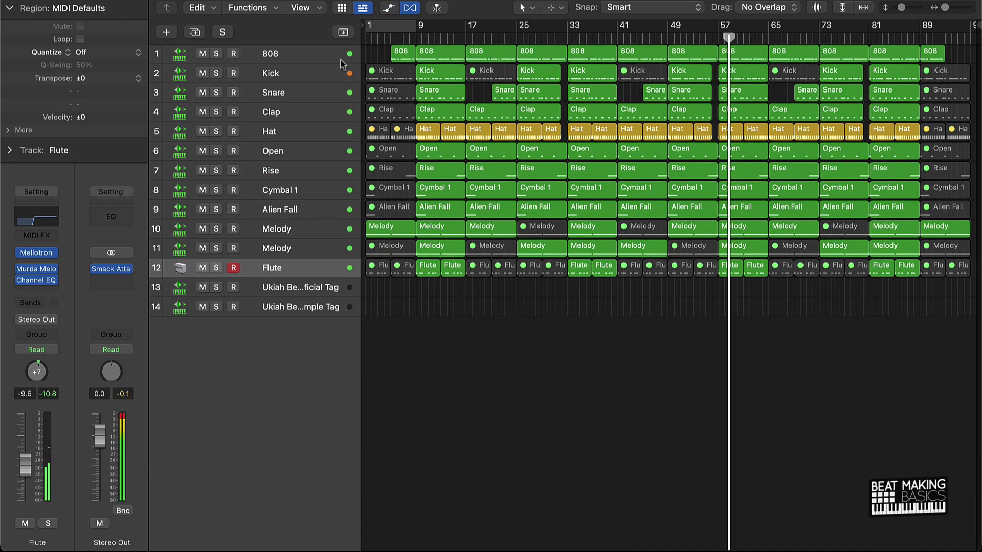
# Step: Pan the Hat track to +4, set its volume to -3.4 dB, and review the Open, Rise and Snare channels
pyautogui.click(294, 131)
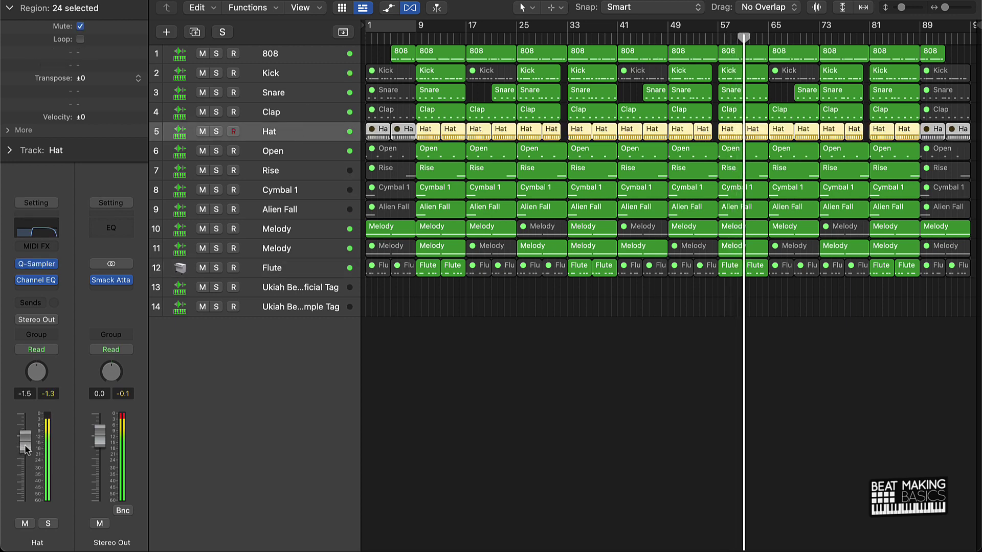
pyautogui.moveTo(29, 374); pyautogui.dragTo(29, 368)
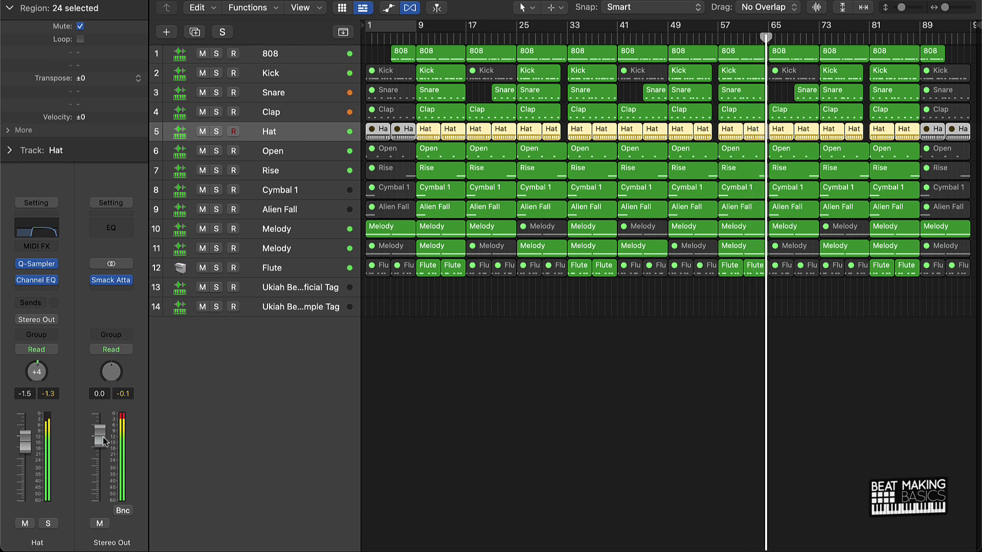
pyautogui.moveTo(24, 441); pyautogui.dragTo(24, 449)
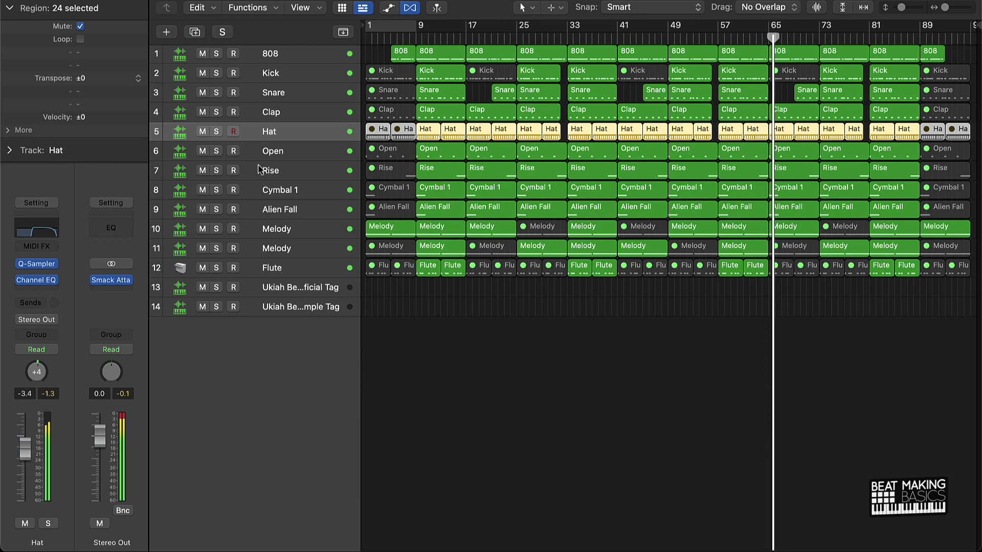
pyautogui.click(294, 153)
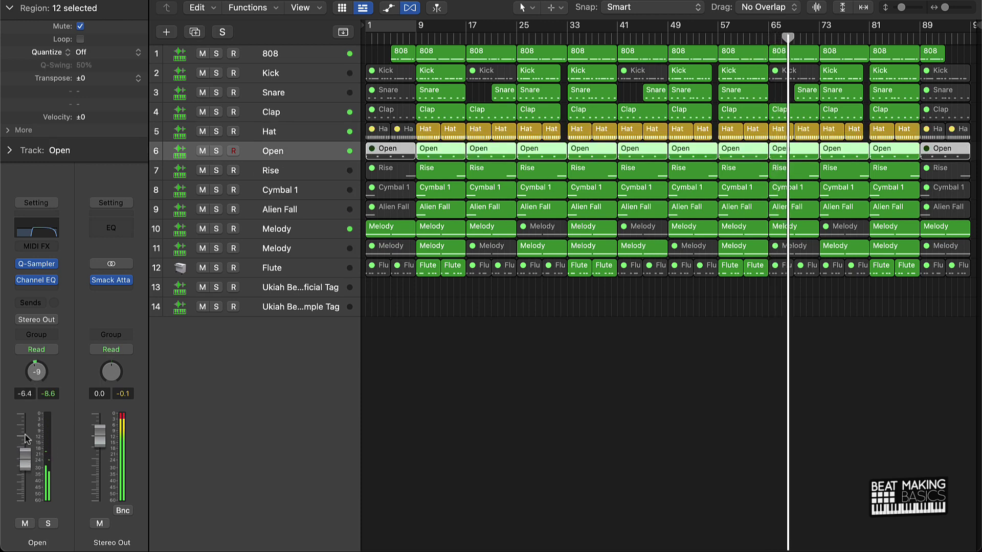
pyautogui.click(274, 173)
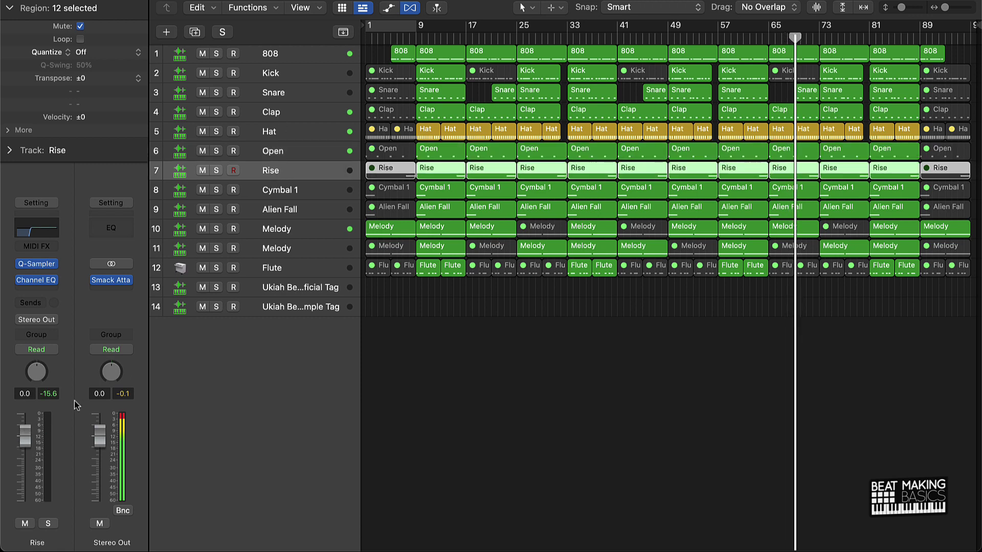
pyautogui.click(283, 93)
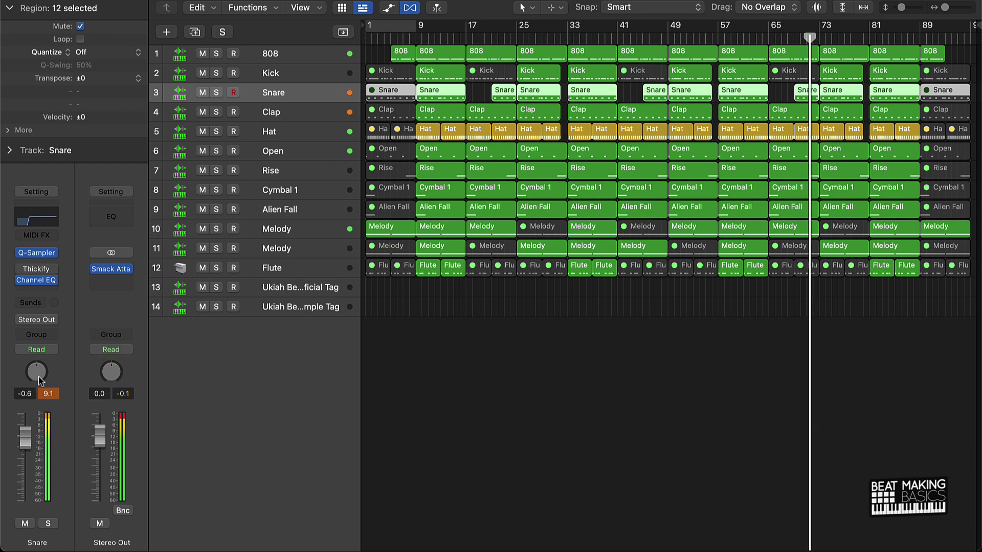
# Step: Rename track 10 as Melody 1 and track 11 as Melody 2
pyautogui.click(301, 234)
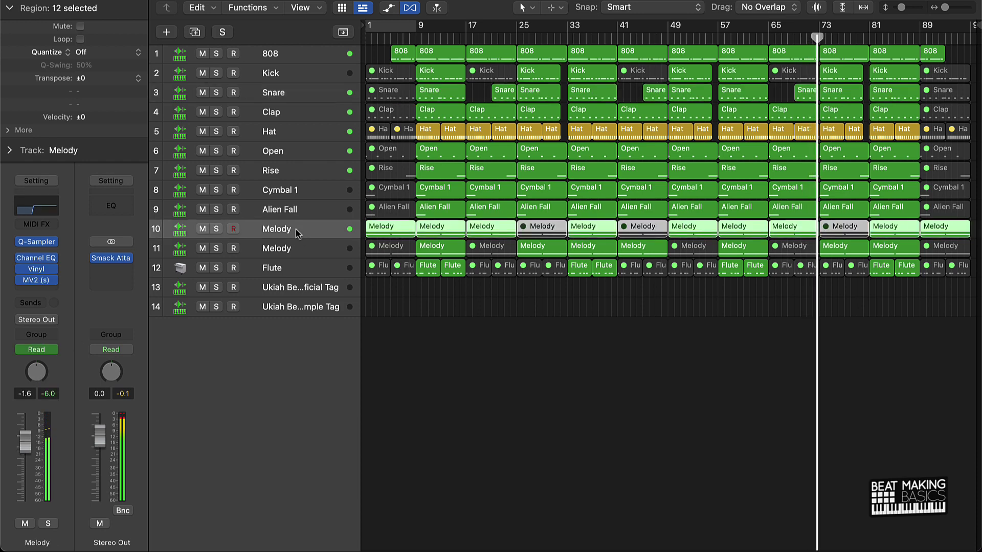
pyautogui.doubleClick(301, 233)
pyautogui.write('1')
pyautogui.doubleClick(298, 249)
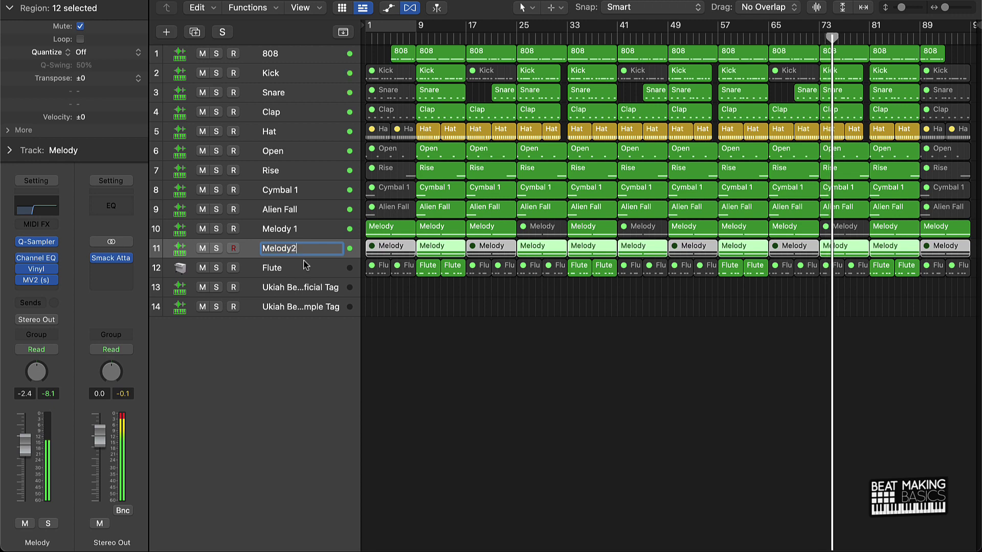
pyautogui.write('2')
pyautogui.click(298, 263)
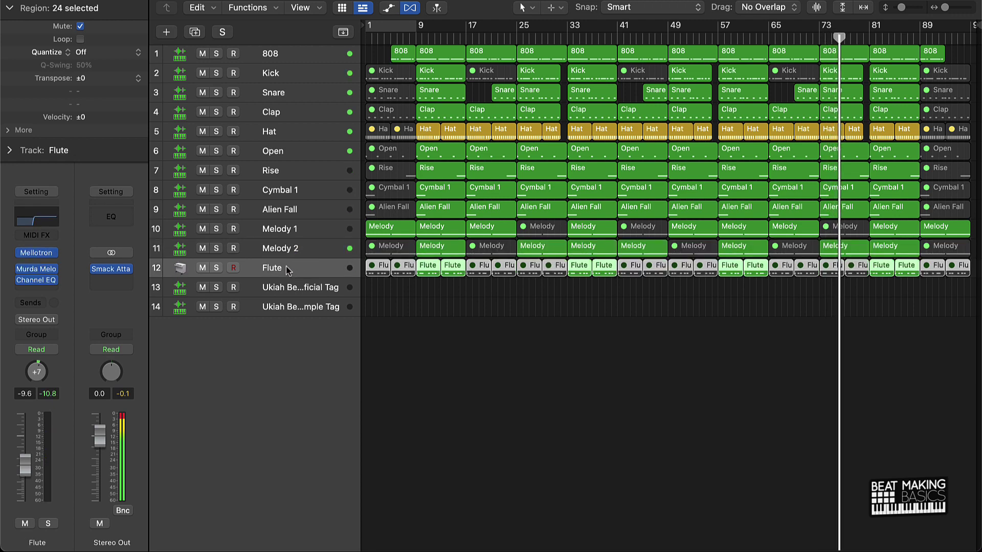
# Step: Rename all regions in the arrangement after their tracks and return the playhead to the start of the song
pyautogui.click(468, 310)
pyautogui.press('super+a')
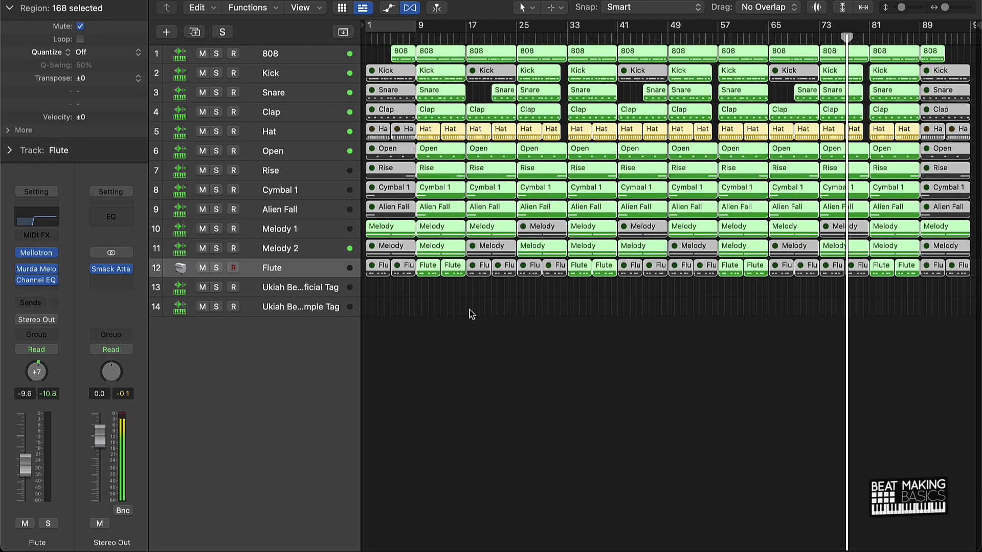
pyautogui.press('Return')
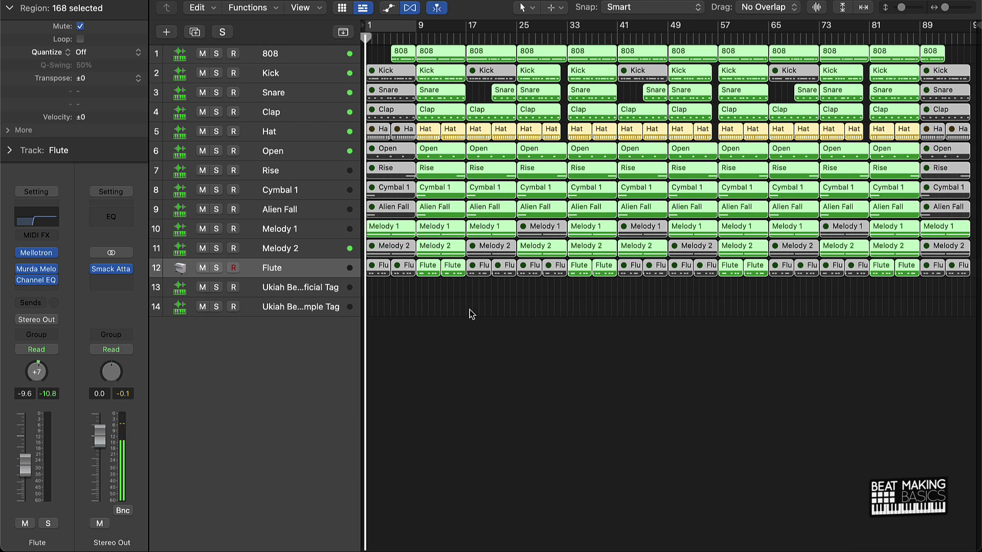
pyautogui.click(469, 309)
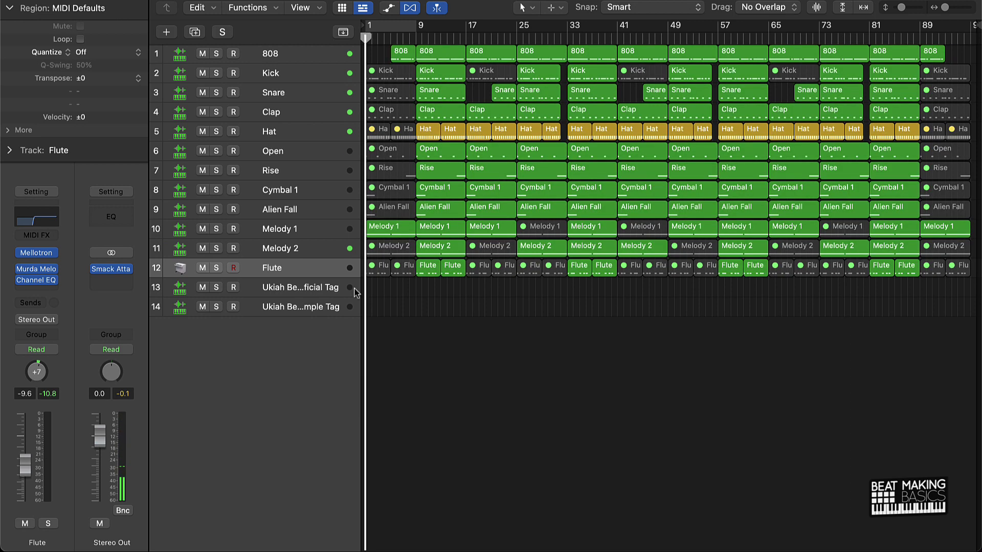
# Step: Record one hit of the Ukiah Beats Official Tag early in the intro using Musical Typing
pyautogui.click(310, 288)
pyautogui.press('super+k')
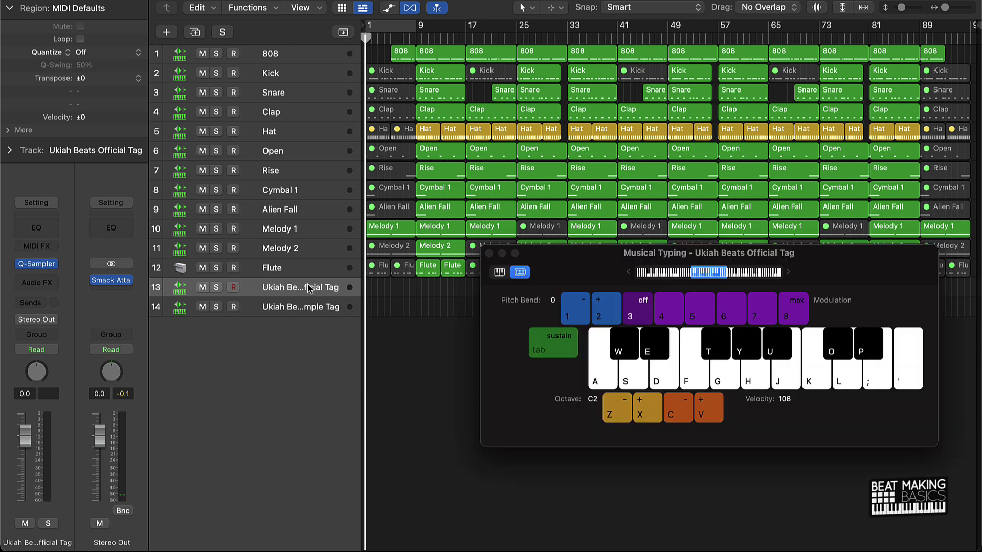
pyautogui.press('r')
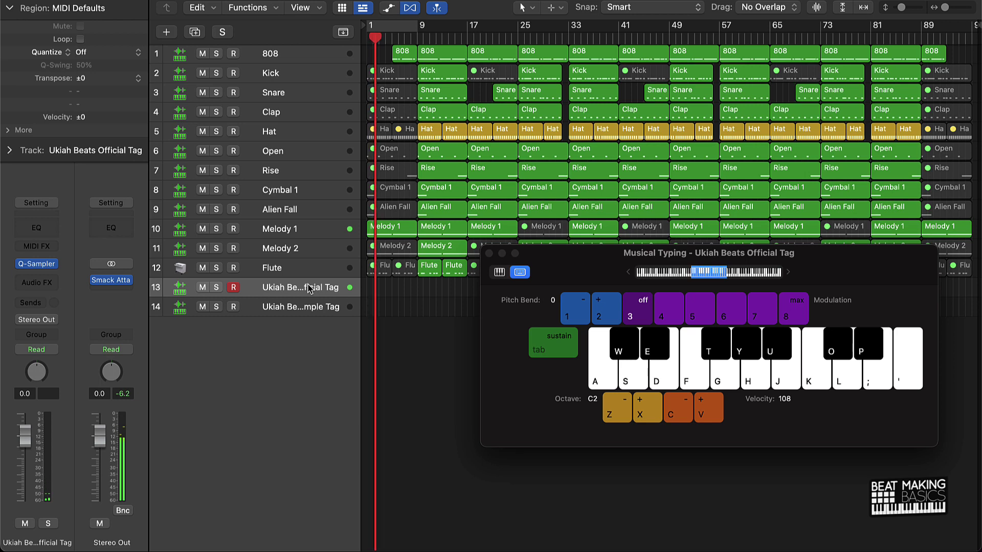
pyautogui.press('k')
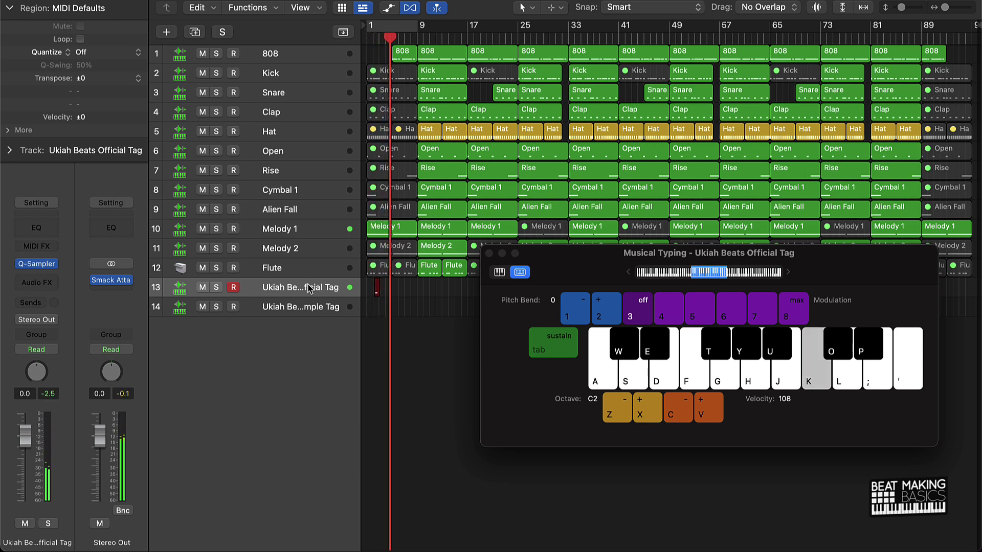
# Step: Unmute the Rise region in the intro and set the Ukiah Beats Official Tag track's volume to -4.4 dB
pyautogui.click(400, 177)
pyautogui.hotkey('ctrl', 'm')
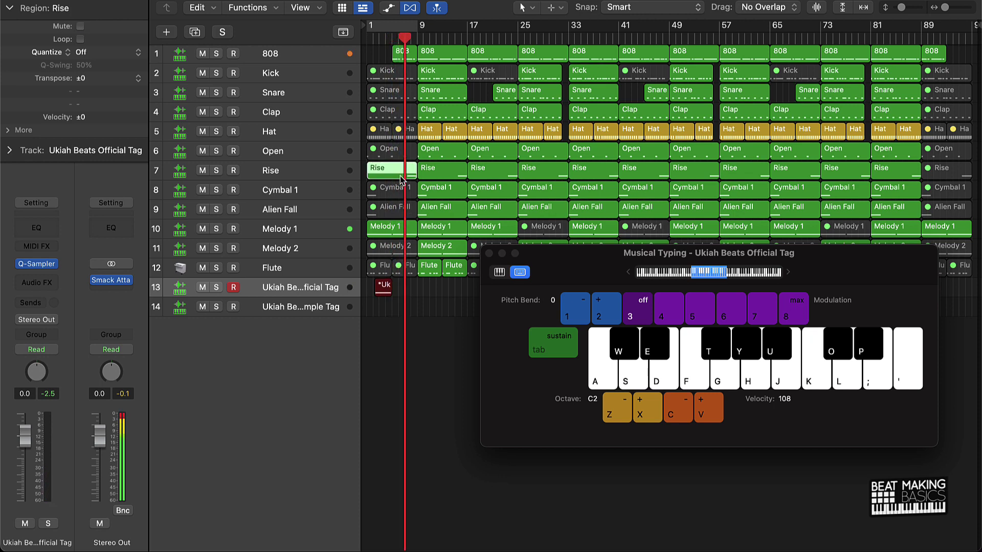
pyautogui.press('space')
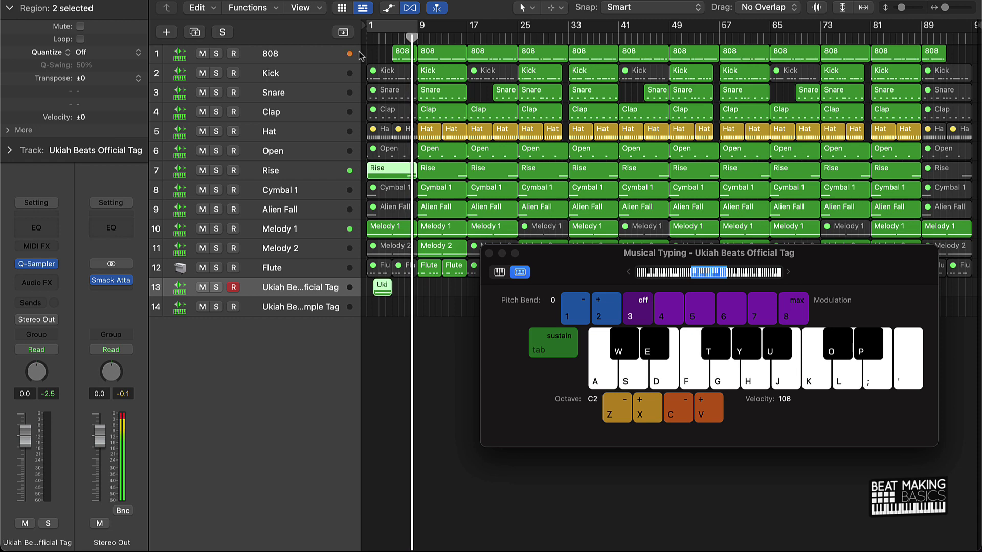
pyautogui.press('space')
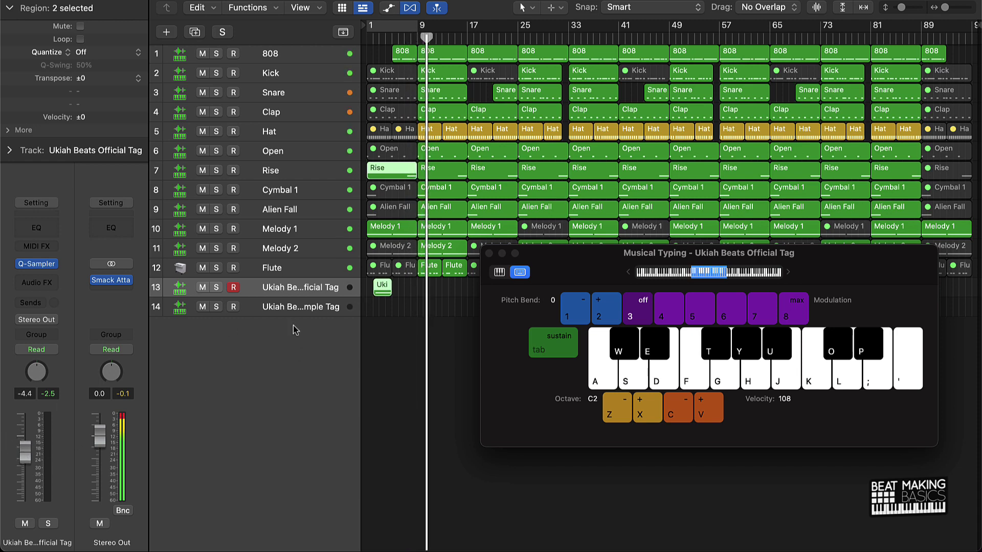
# Step: Set the Ukiah Beats Simple Tag track's volume to -4.8 dB and record one tag hit around bar 17
pyautogui.click(296, 307)
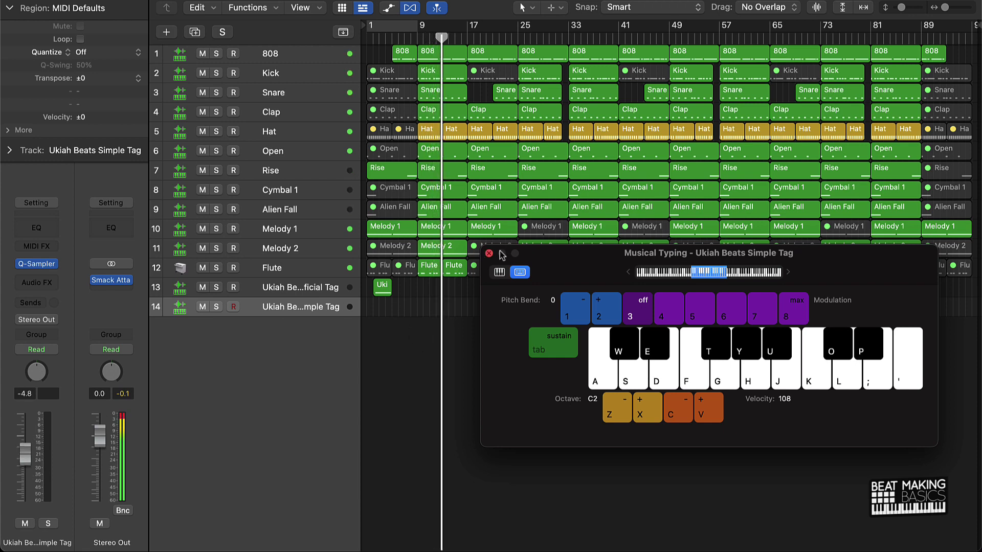
pyautogui.press('r')
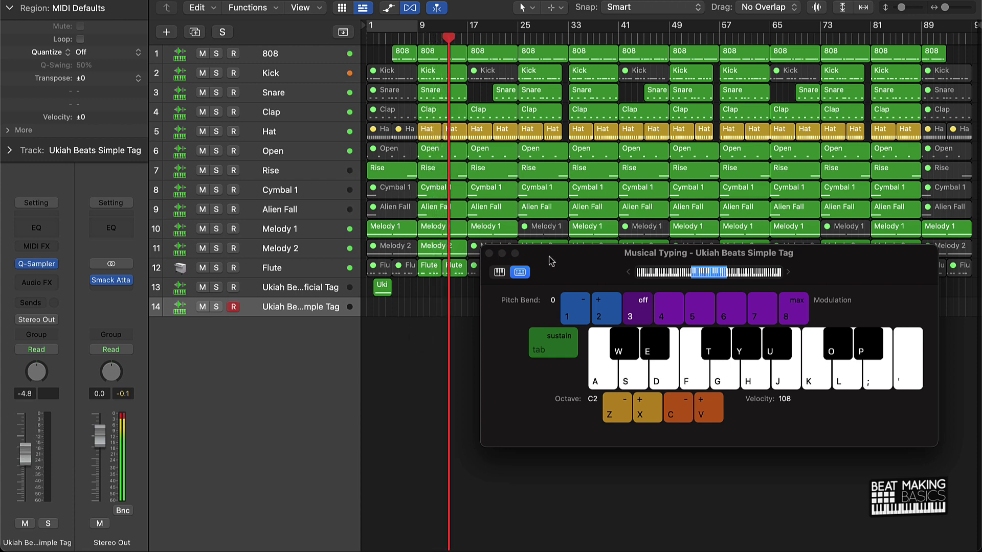
pyautogui.moveTo(550, 261); pyautogui.dragTo(584, 351)
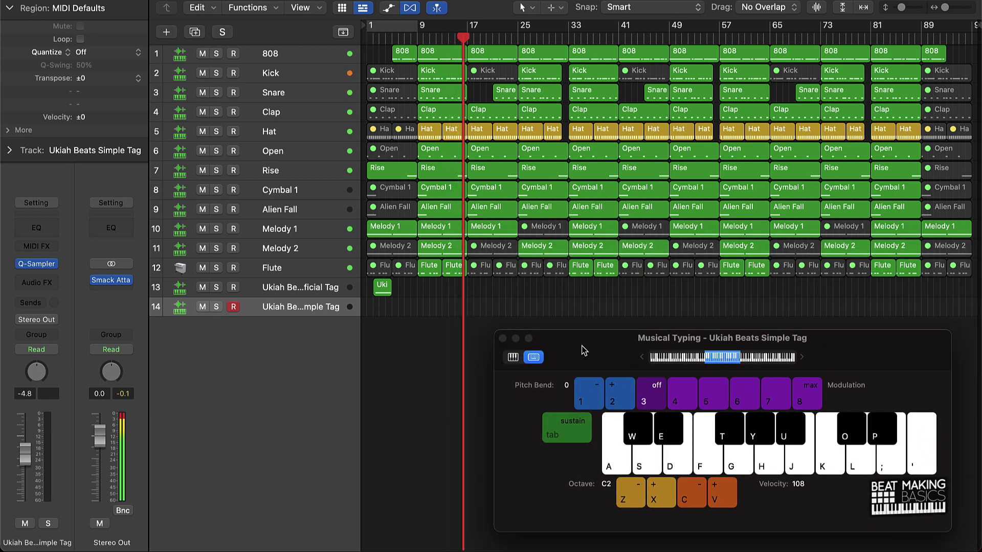
pyautogui.press('k')
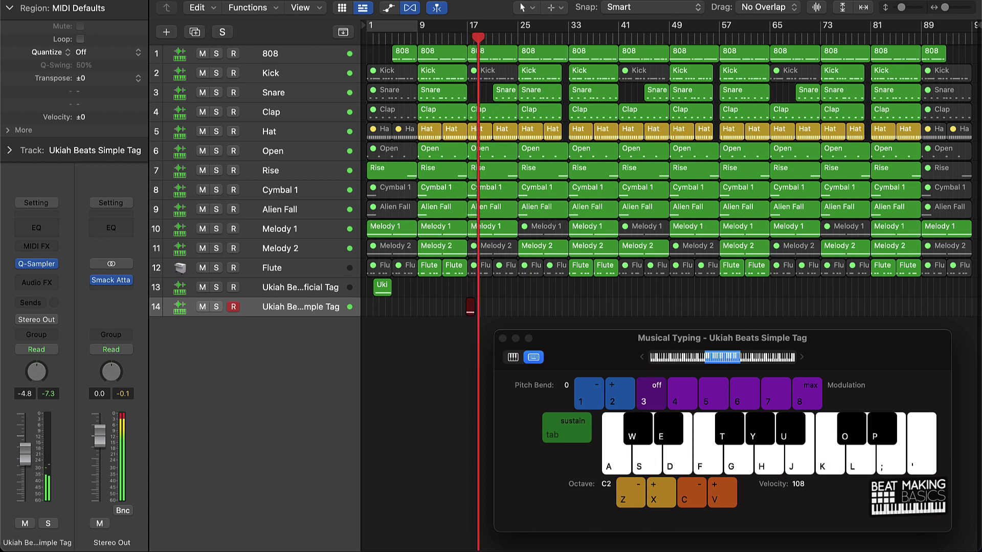
pyautogui.press('space')
# Step: Copy the Simple Tag region to around bars 33, 49, 65 and 81, and close Musical Typing
pyautogui.keyDown('ctrl'); pyautogui.keyDown('alt'); pyautogui.click(580, 314); pyautogui.keyUp('alt'); pyautogui.keyUp('ctrl')
pyautogui.keyDown('ctrl'); pyautogui.keyDown('alt'); pyautogui.click(554, 310); pyautogui.keyUp('alt'); pyautogui.keyUp('ctrl')
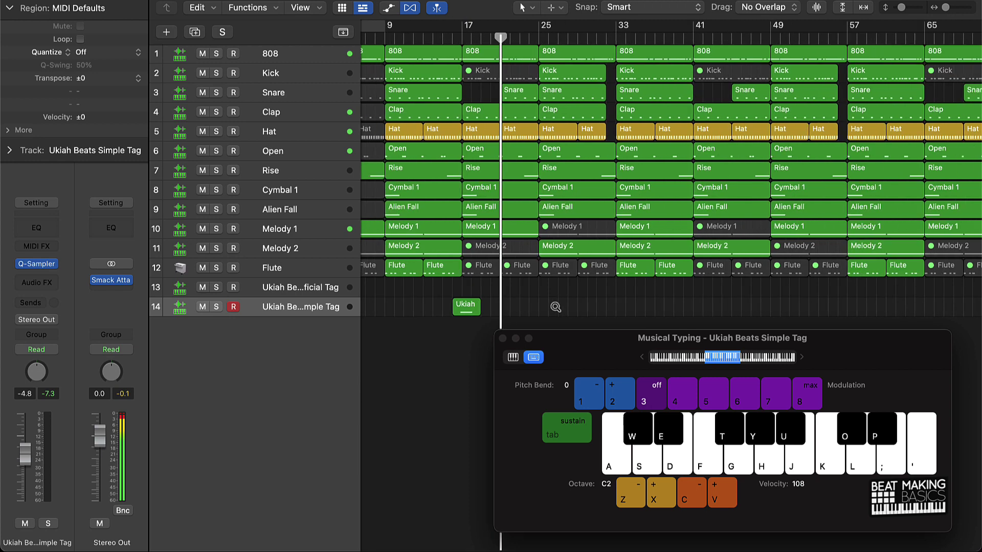
pyautogui.moveTo(464, 312); pyautogui.dragTo(773, 310)
pyautogui.hscroll(5, 769, 304)
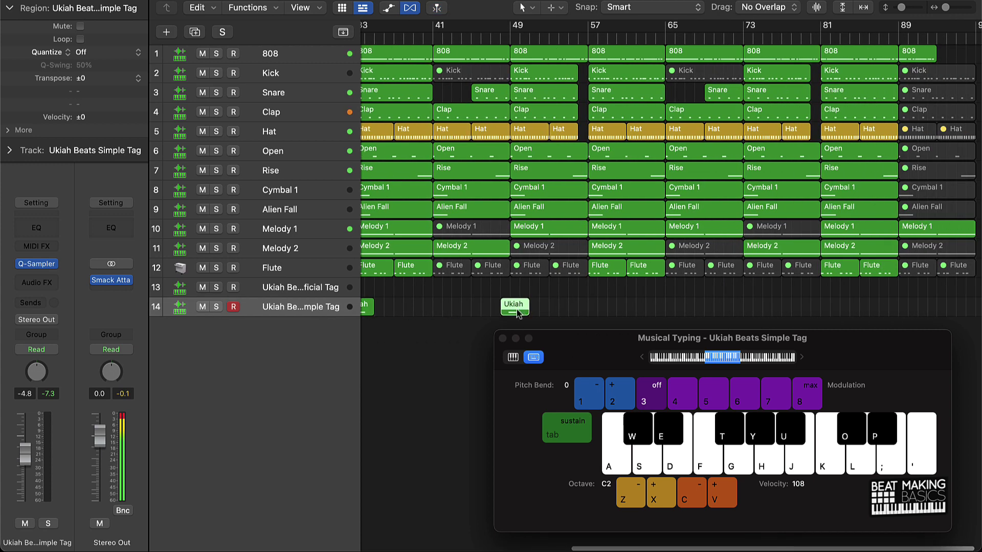
pyautogui.moveTo(535, 312); pyautogui.dragTo(823, 308)
pyautogui.hscroll(2, 825, 302)
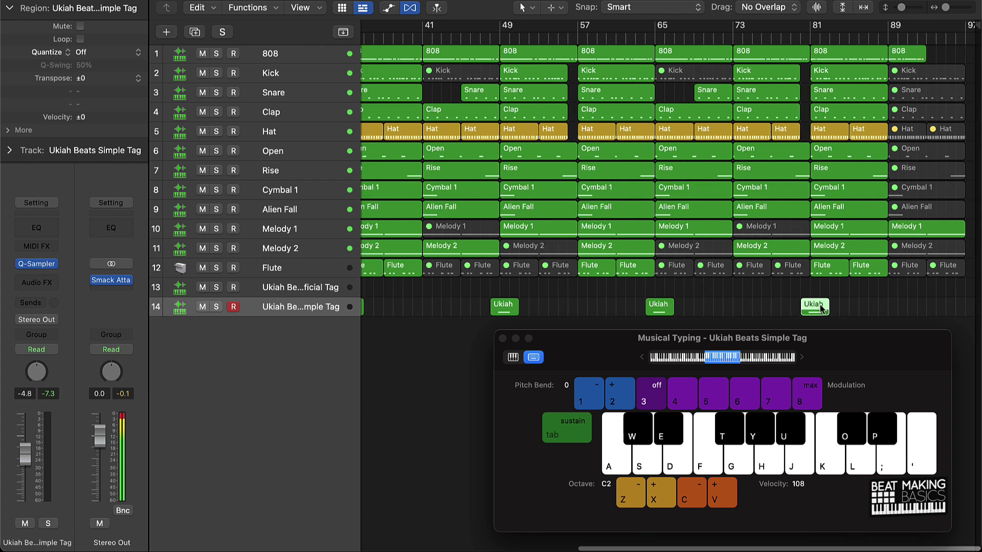
pyautogui.click(829, 291)
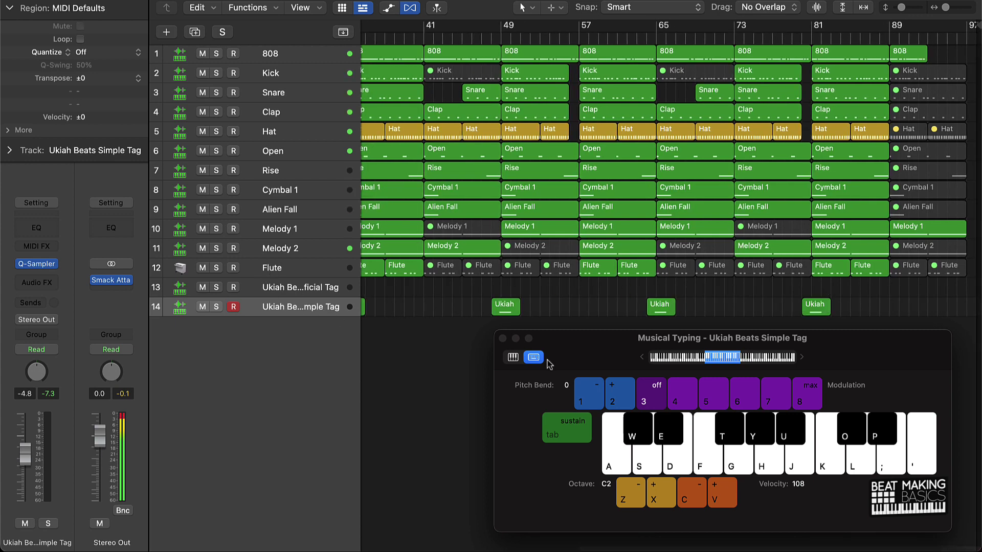
pyautogui.click(502, 339)
pyautogui.keyDown('ctrl'); pyautogui.keyDown('alt'); pyautogui.click(529, 335); pyautogui.keyUp('alt'); pyautogui.keyUp('ctrl')
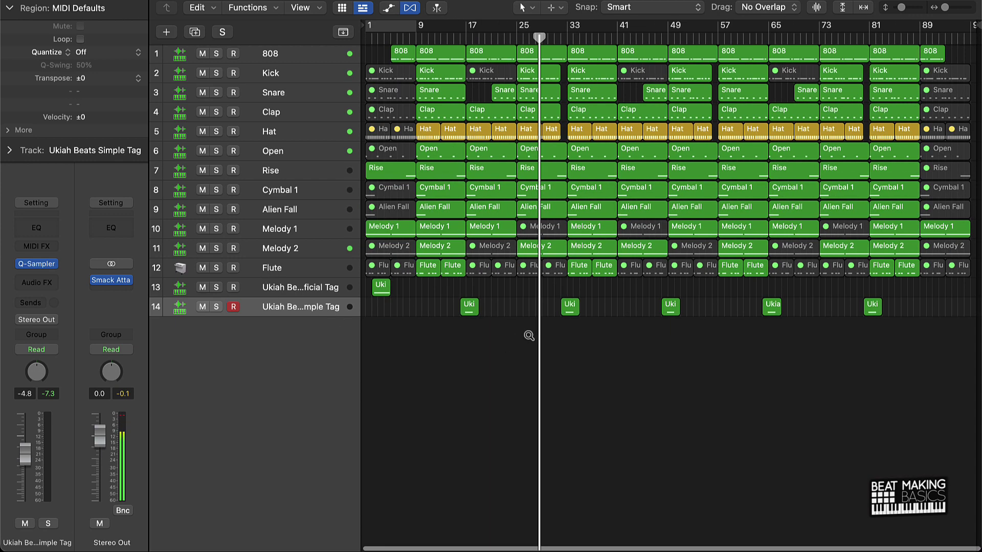